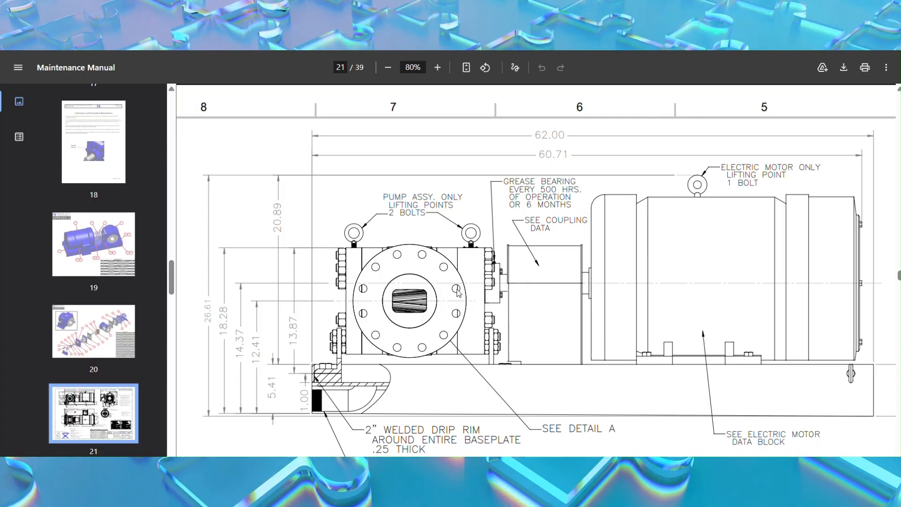
Examine the pump drawings, lifting points, motor and coupling data, coupling installation instructions, and the steps for creating a time-based maintenance plan.
{"action": "scroll", "coordinate": [518, 302], "scroll_direction": "down", "scroll_amount": 1}
{"action": "scroll", "coordinate": [471, 295], "scroll_direction": "down", "scroll_amount": 2}
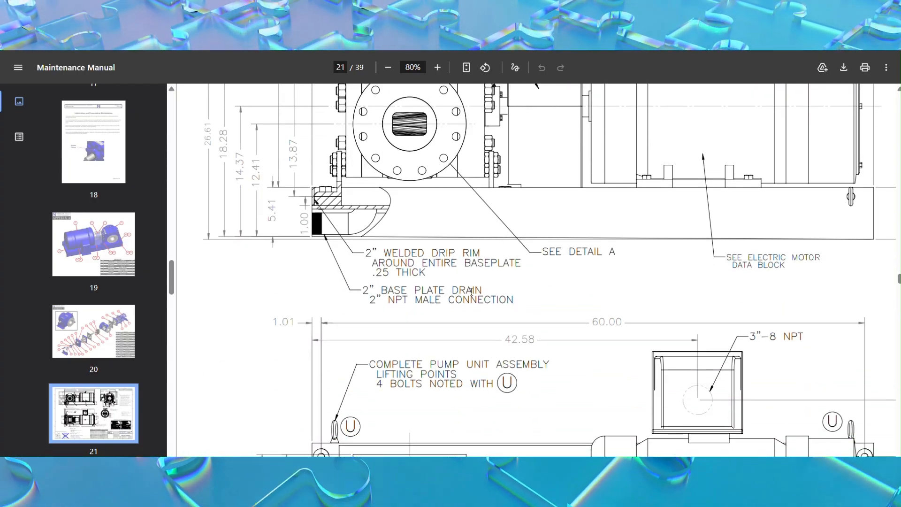
{"action": "scroll", "coordinate": [448, 291], "scroll_direction": "down", "scroll_amount": 8}
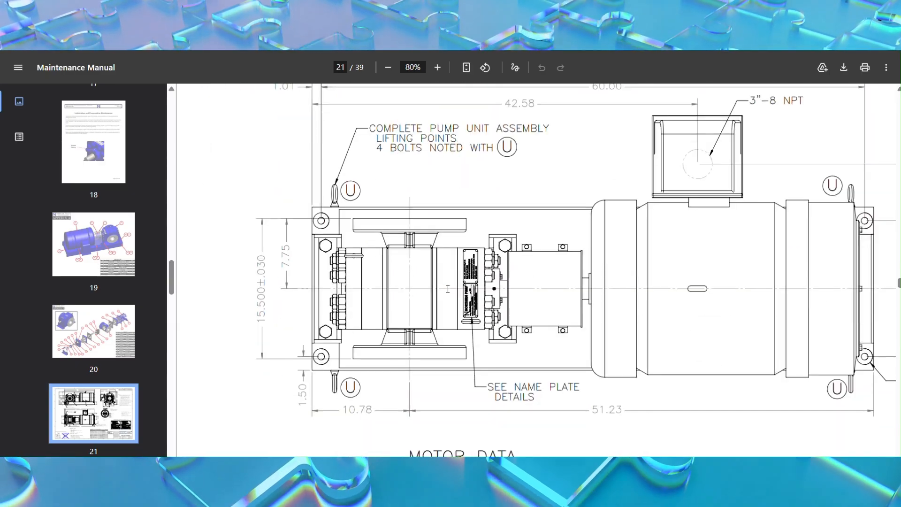
{"action": "scroll", "coordinate": [551, 321], "scroll_direction": "down", "scroll_amount": 5}
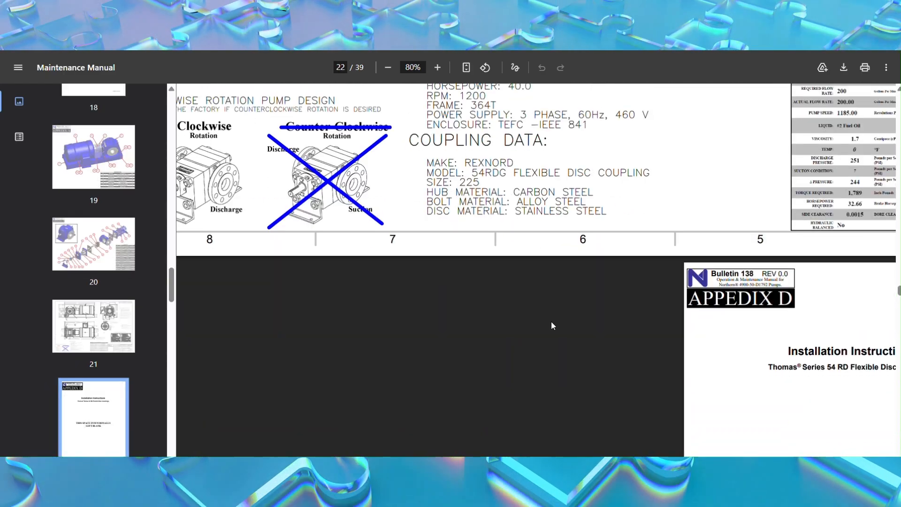
{"action": "scroll", "coordinate": [525, 345], "scroll_direction": "down", "scroll_amount": 8}
{"action": "left_click_drag", "start_coordinate": [530, 460], "coordinate": [688, 460]}
{"action": "scroll", "coordinate": [615, 252], "scroll_direction": "down", "scroll_amount": 8}
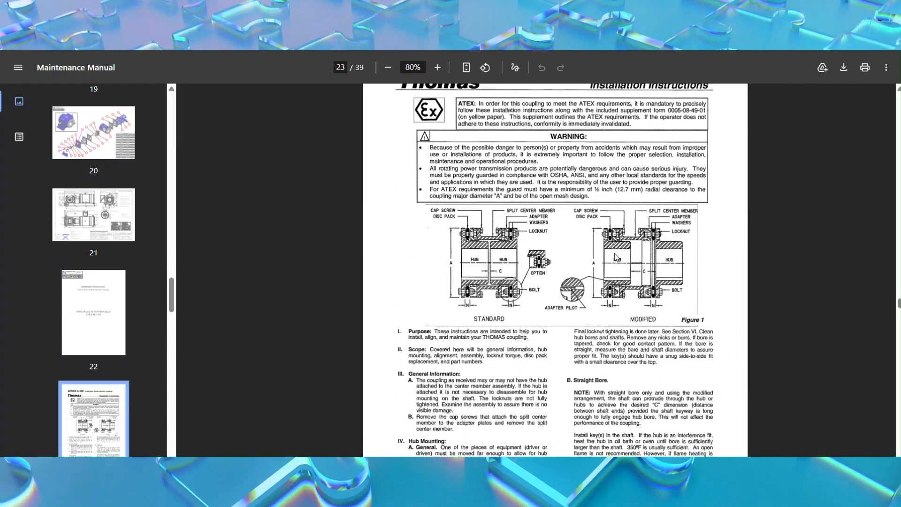
{"action": "scroll", "coordinate": [615, 252], "scroll_direction": "down", "scroll_amount": 5}
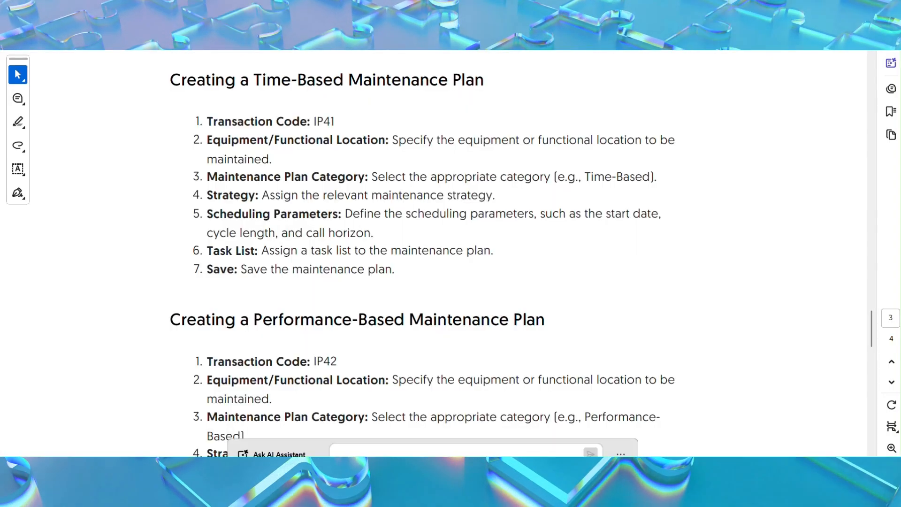
{"action": "left_click_drag", "start_coordinate": [170, 80], "coordinate": [530, 102]}
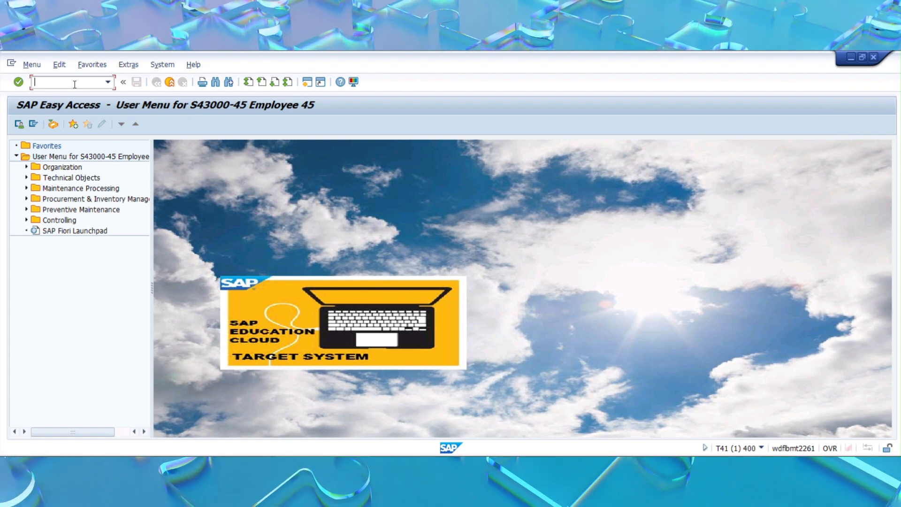
{"action": "left_click", "coordinate": [17, 158]}
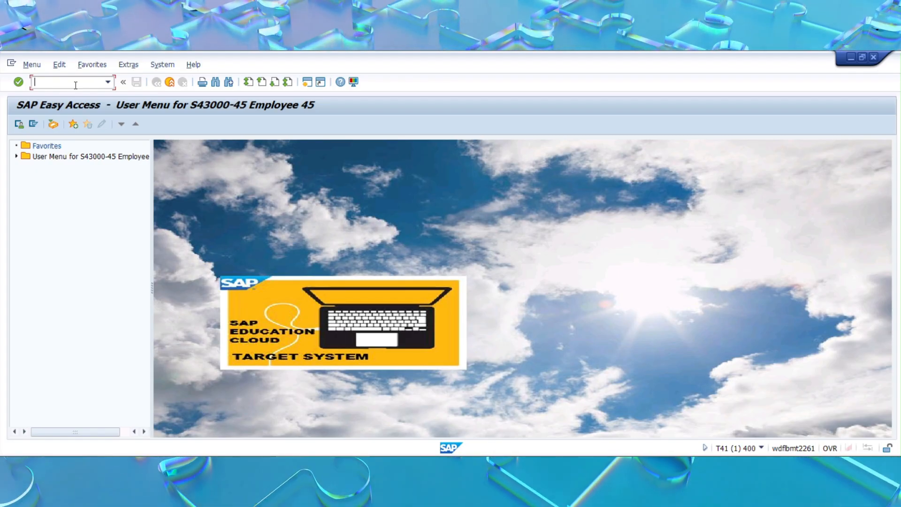
{"action": "type", "text": "ip31"}
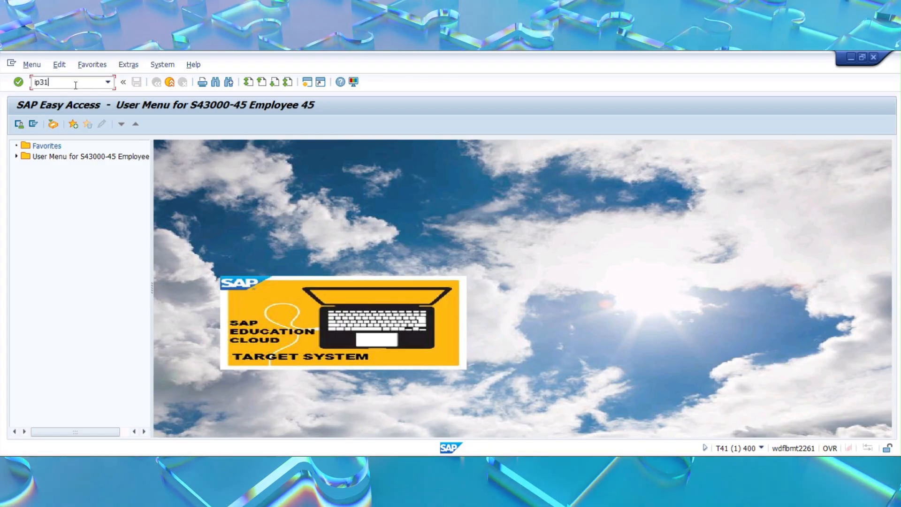
{"action": "key", "text": "Return"}
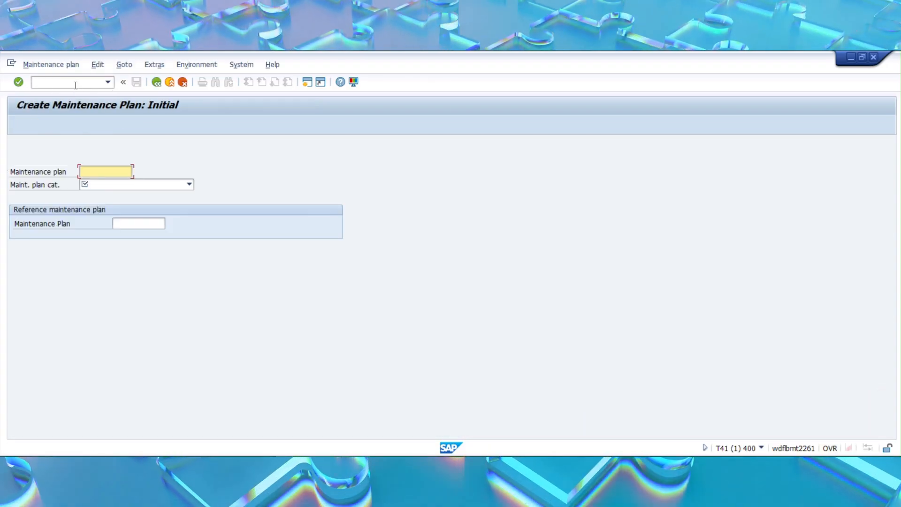
{"action": "left_click", "coordinate": [170, 82]}
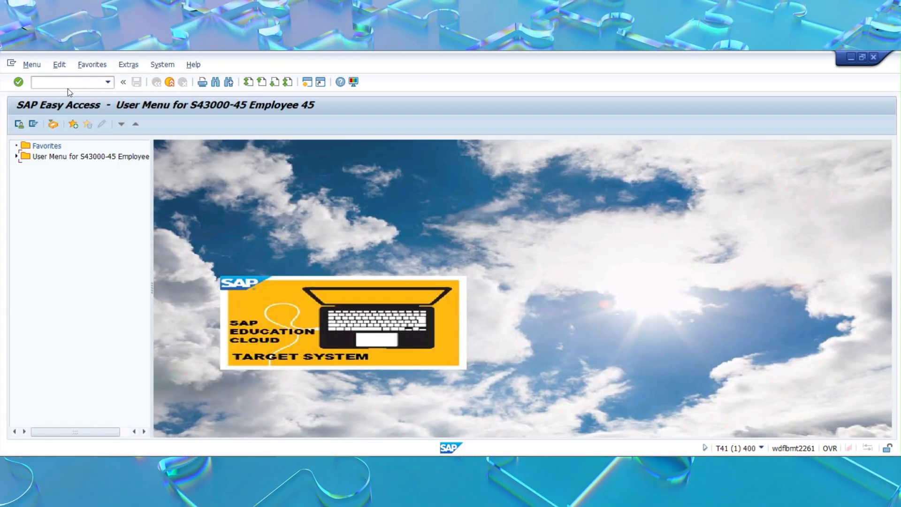
Start creating a maintenance plan with the plan category PM Maintenance Order and no strategy, and proceed to its single cycle details.
{"action": "left_click", "coordinate": [68, 86]}
{"action": "type", "text": "ip"}
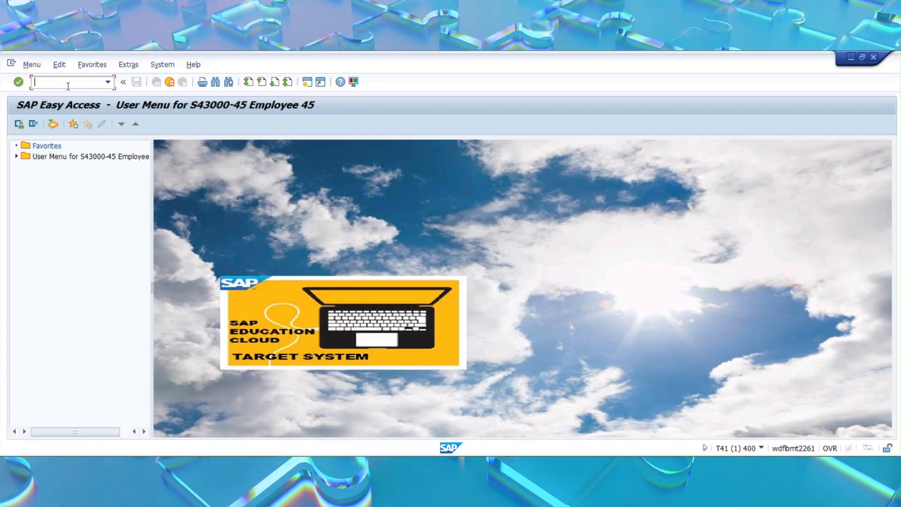
{"action": "type", "text": "3"}
{"action": "key", "text": "Return"}
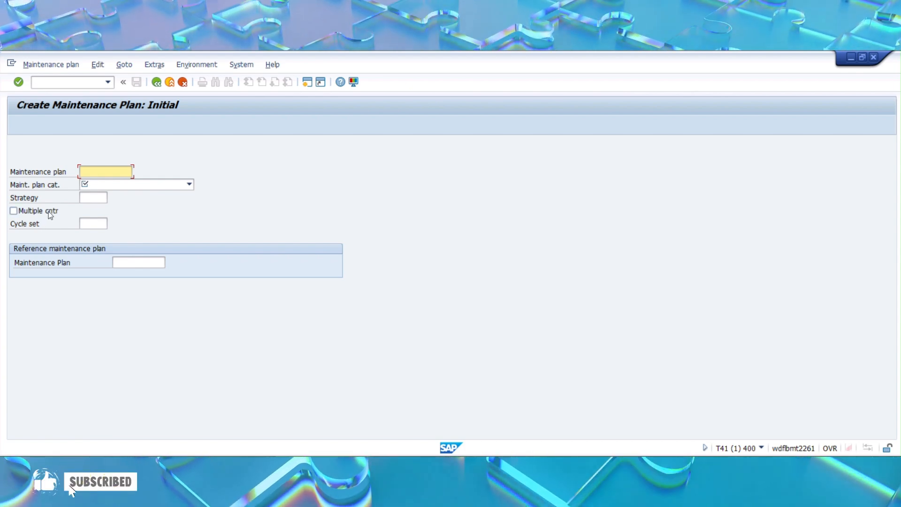
{"action": "left_click", "coordinate": [189, 184]}
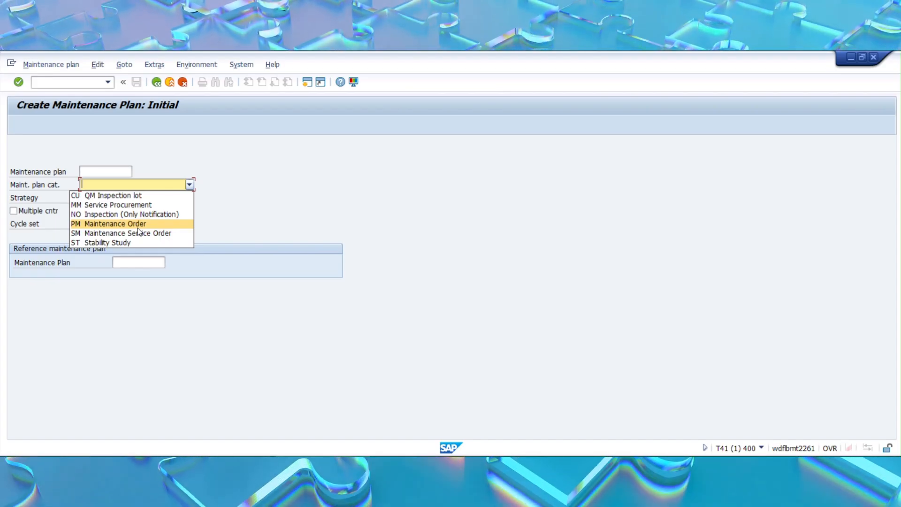
{"action": "left_click", "coordinate": [138, 225]}
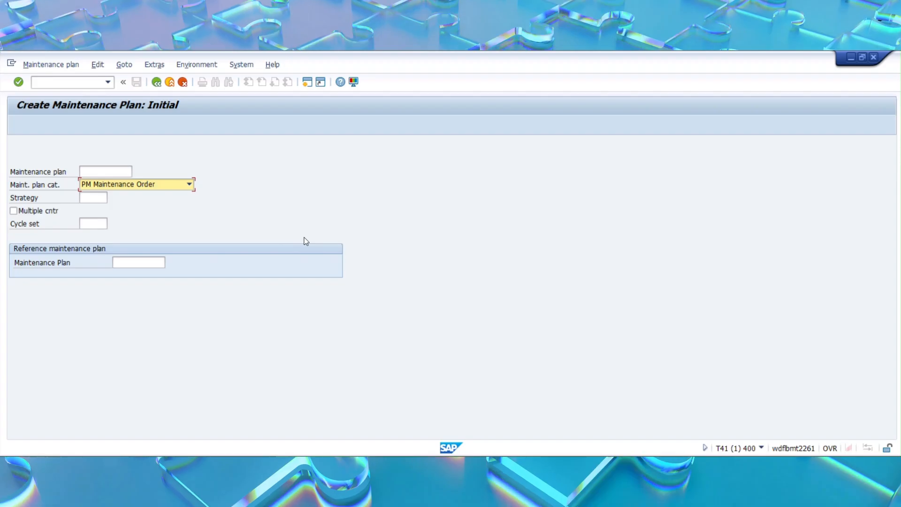
{"action": "key", "text": "Return"}
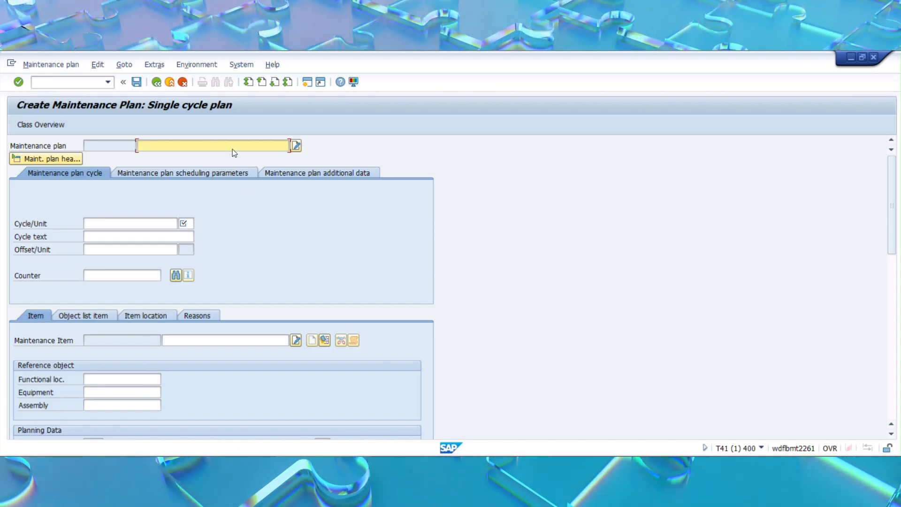
Describe the maintenance plan as "test" and look up D (Days) as its cycle unit.
{"action": "type", "text": "test"}
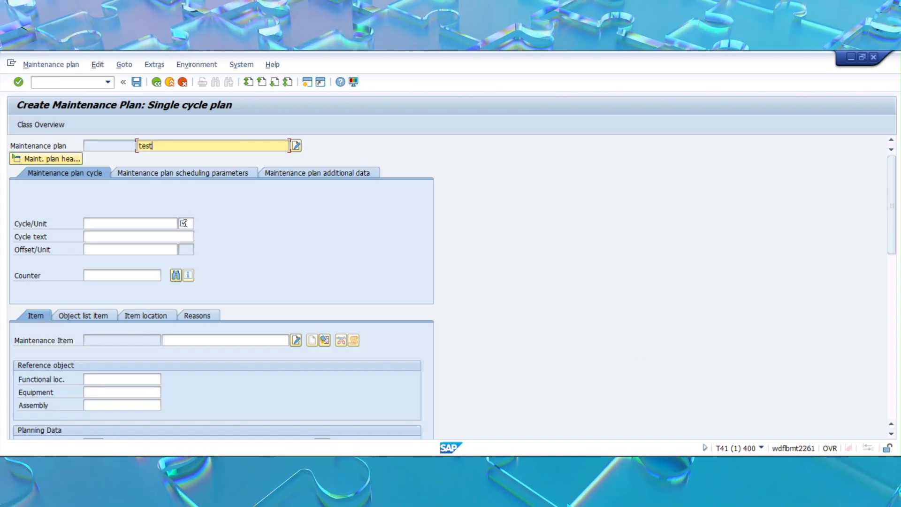
{"action": "left_click", "coordinate": [186, 223]}
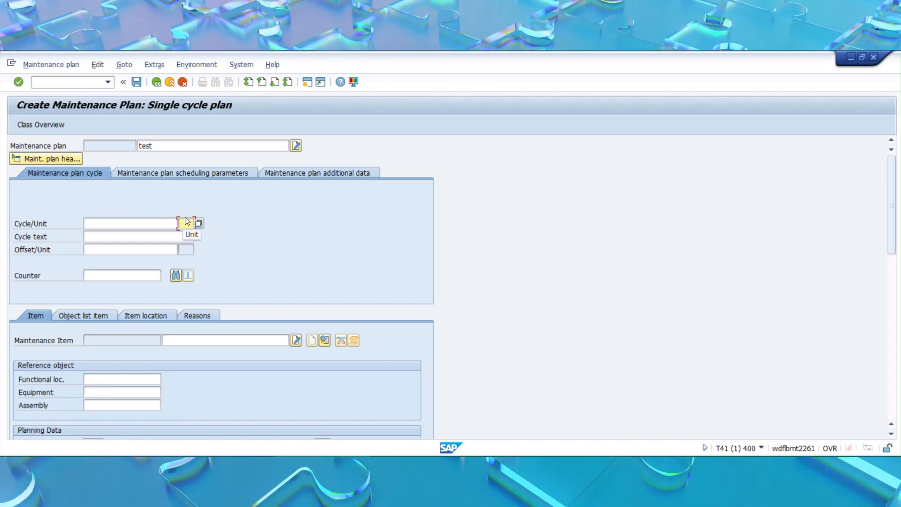
{"action": "key", "text": "F4"}
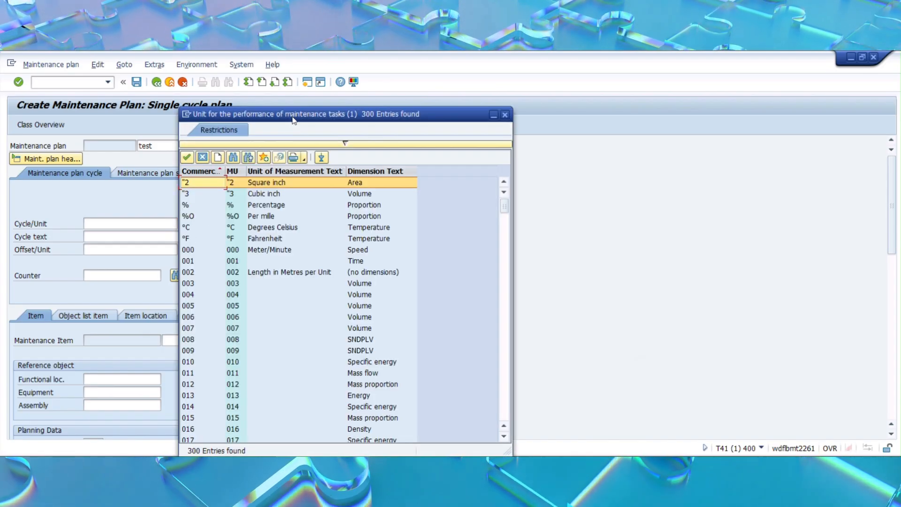
{"action": "left_click_drag", "start_coordinate": [393, 77], "coordinate": [395, 74]}
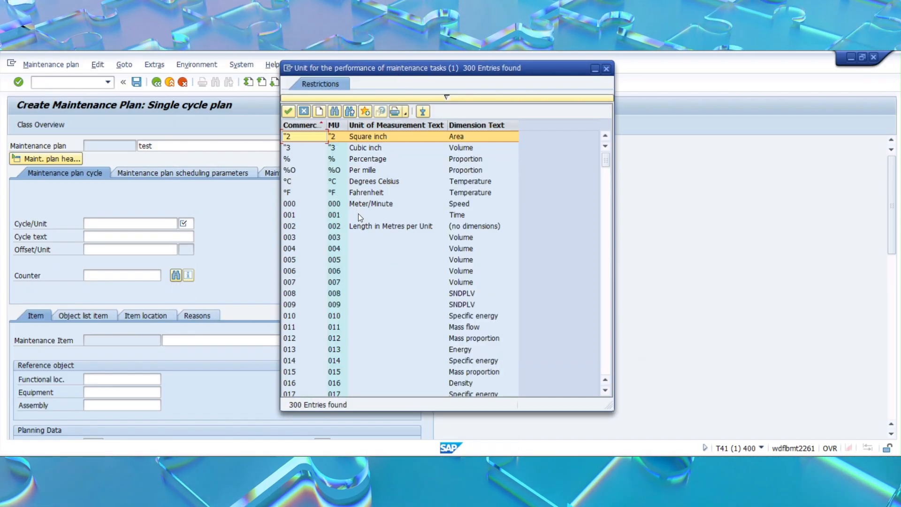
{"action": "left_click", "coordinate": [334, 114]}
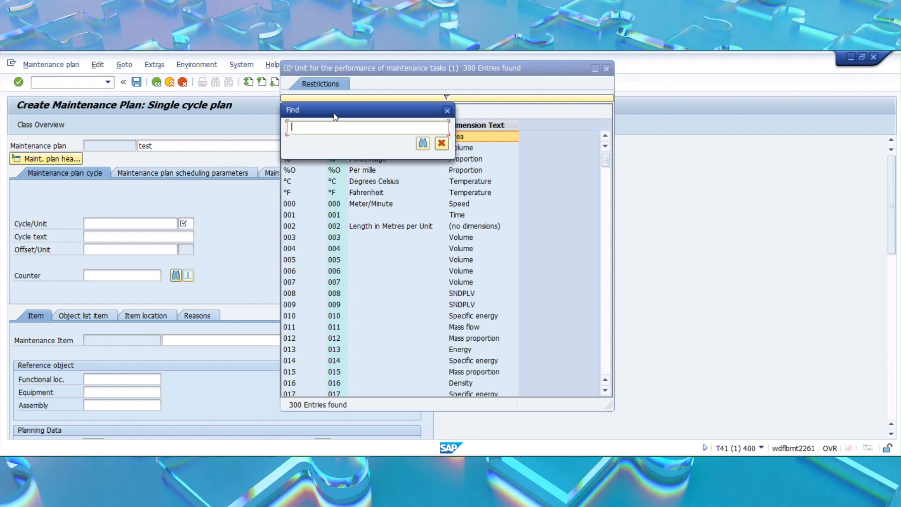
{"action": "type", "text": "day"}
{"action": "key", "text": "Return"}
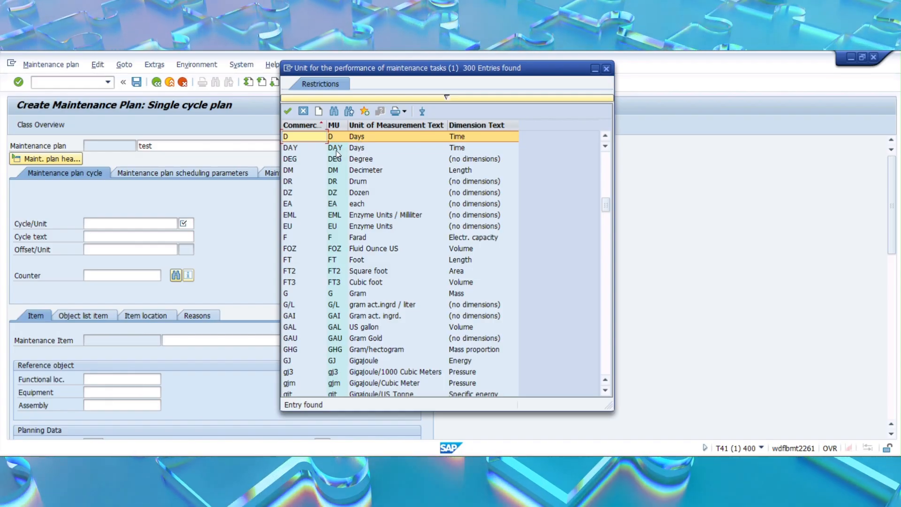
{"action": "double_click", "coordinate": [361, 135]}
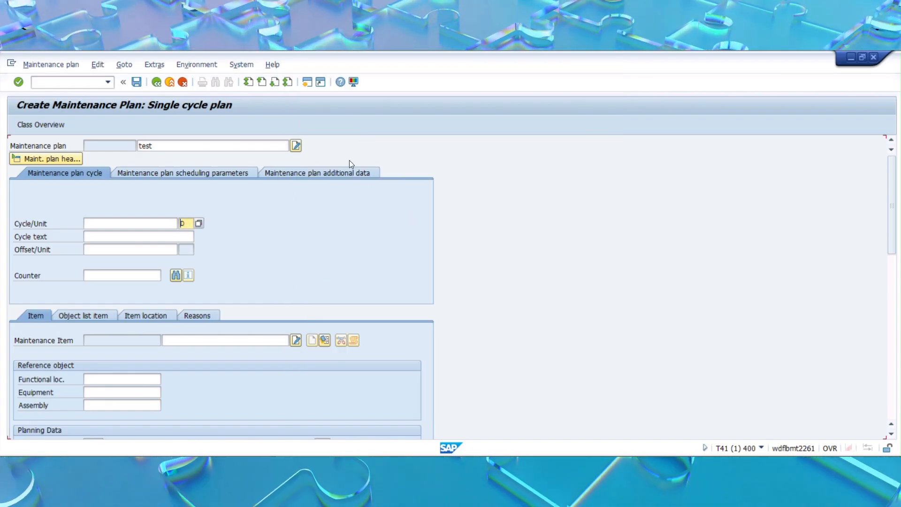
Set the maintenance cycle to 7 and its cycle text to "Seven Days".
{"action": "left_click", "coordinate": [147, 223]}
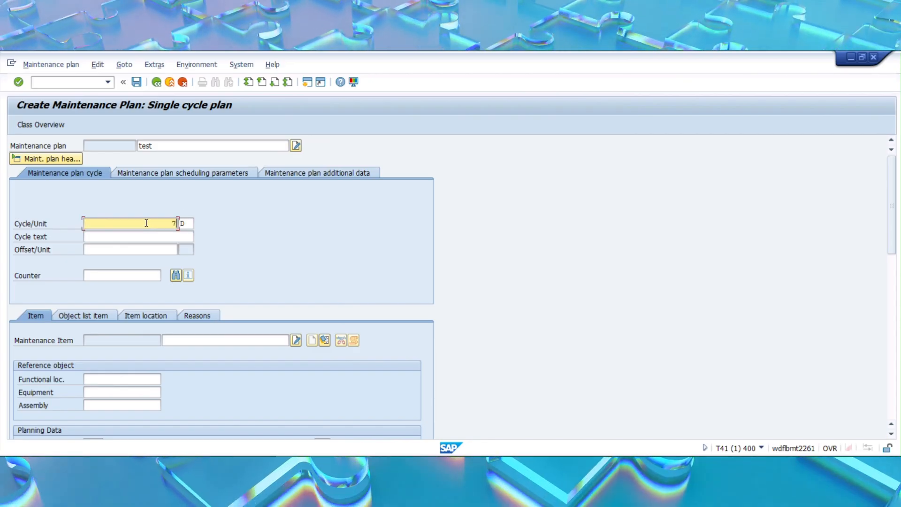
{"action": "left_click", "coordinate": [144, 241]}
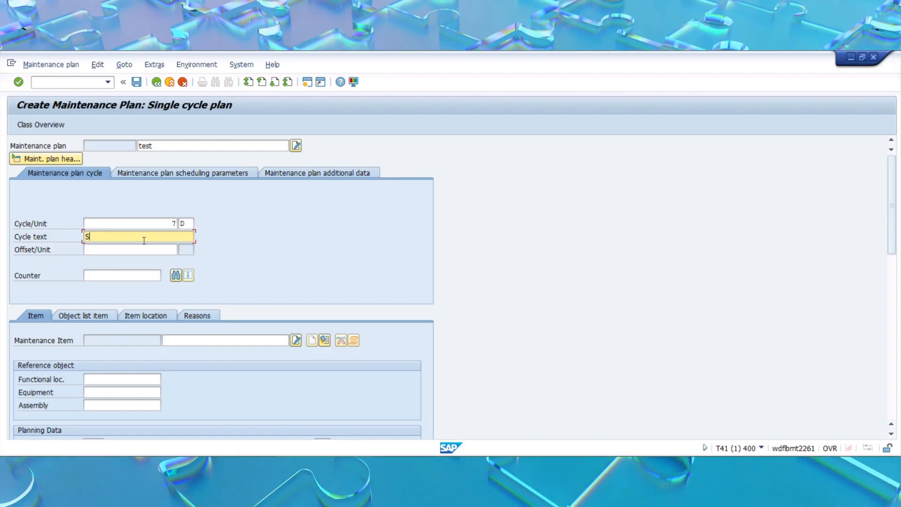
{"action": "type", "text": "Seven Days"}
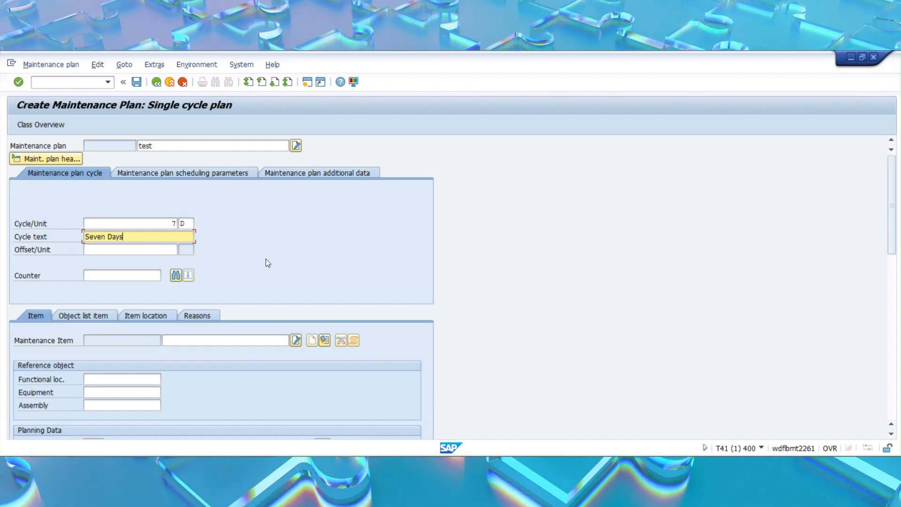
{"action": "scroll", "coordinate": [255, 244], "scroll_direction": "down", "scroll_amount": 2}
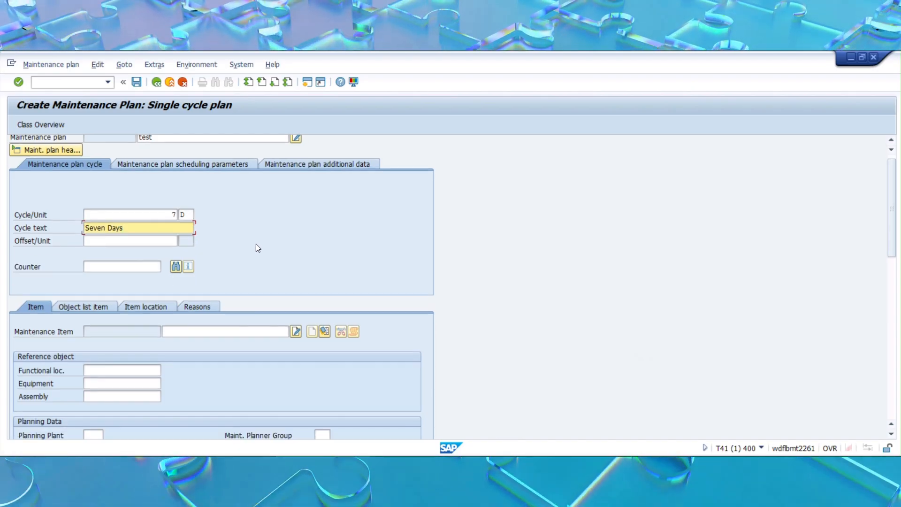
{"action": "scroll", "coordinate": [894, 217], "scroll_direction": "down", "scroll_amount": 1}
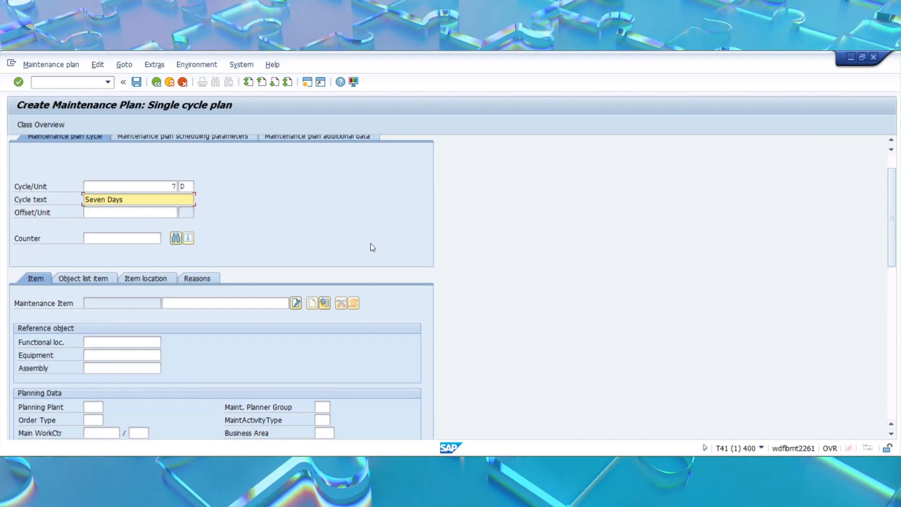
{"action": "left_click", "coordinate": [147, 198]}
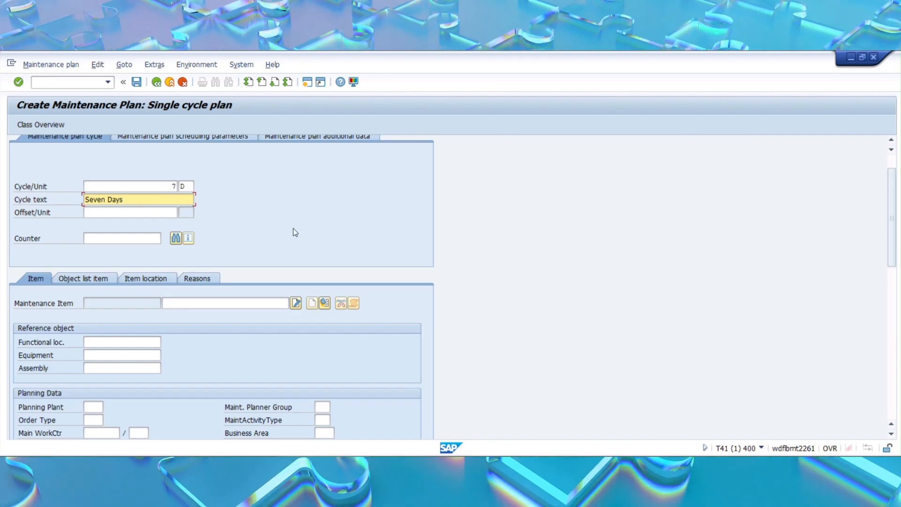
{"action": "left_click", "coordinate": [124, 240]}
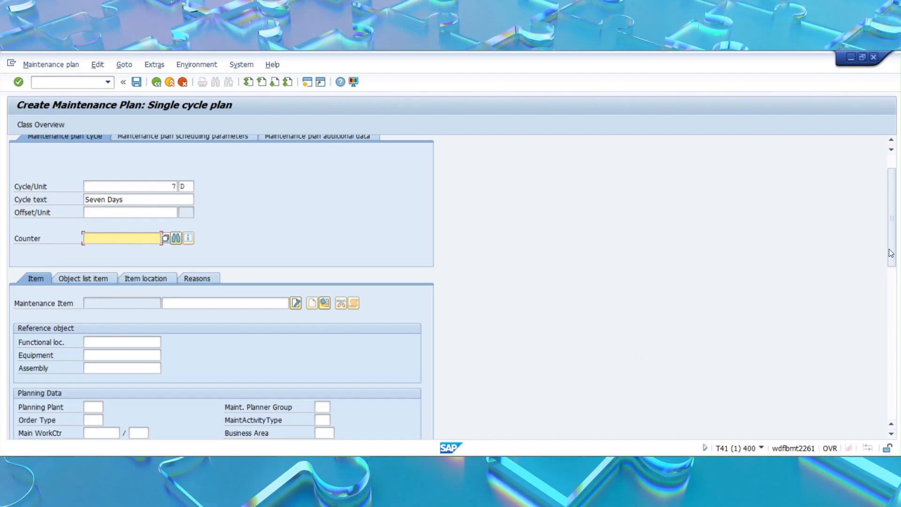
Look up the Hydraulic Pump P-1000 and assign it as the maintenance item's reference equipment.
{"action": "left_click_drag", "start_coordinate": [892, 254], "coordinate": [892, 318]}
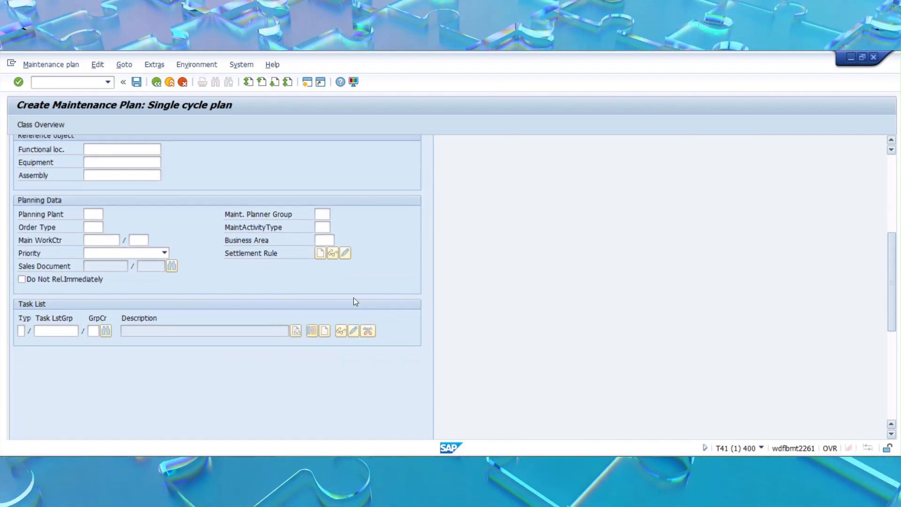
{"action": "left_click", "coordinate": [92, 215]}
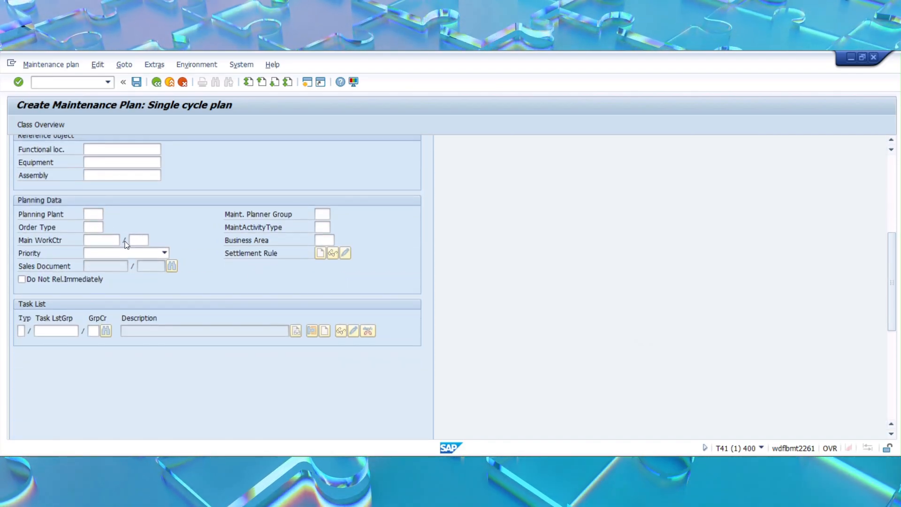
{"action": "left_click", "coordinate": [139, 163]}
{"action": "left_click", "coordinate": [165, 163]}
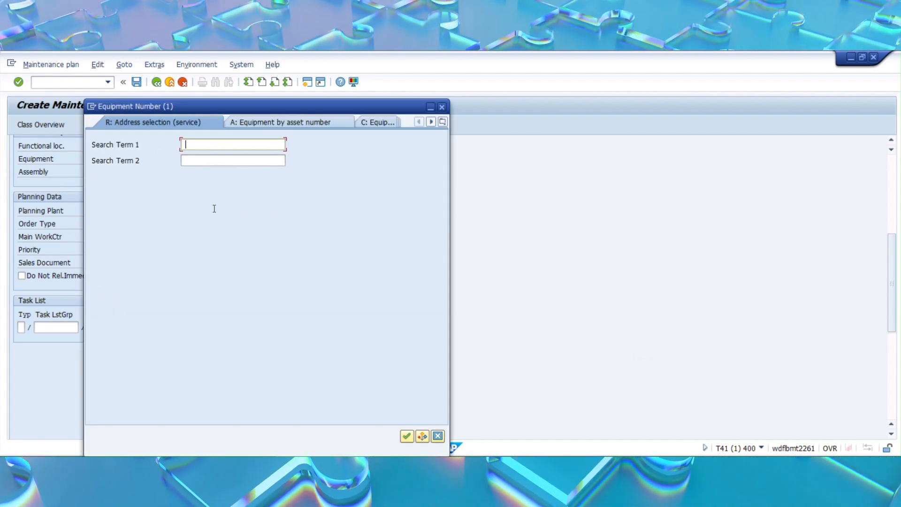
{"action": "left_click", "coordinate": [407, 437]}
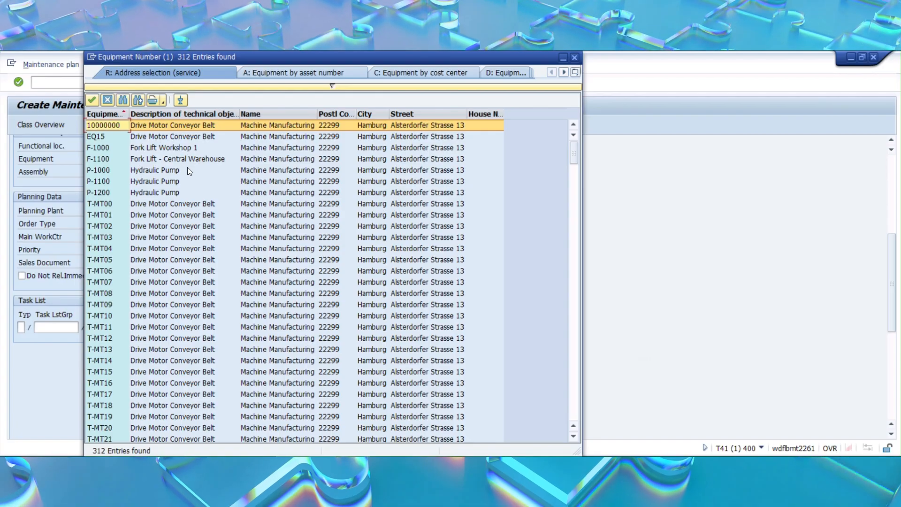
{"action": "left_click", "coordinate": [164, 171]}
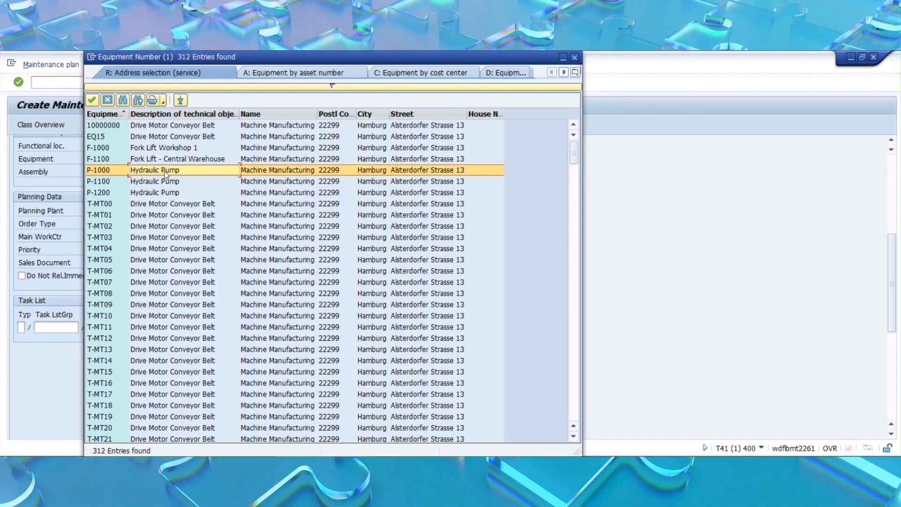
{"action": "double_click", "coordinate": [165, 171]}
{"action": "key", "text": "Return"}
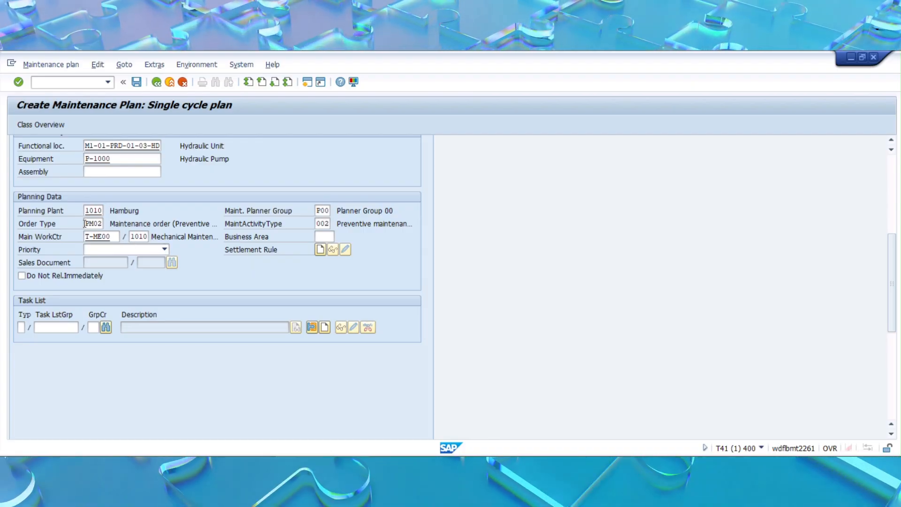
Open a second session with transaction SPRO and display the SAP Reference IMG.
{"action": "left_click_drag", "start_coordinate": [87, 224], "coordinate": [104, 224]}
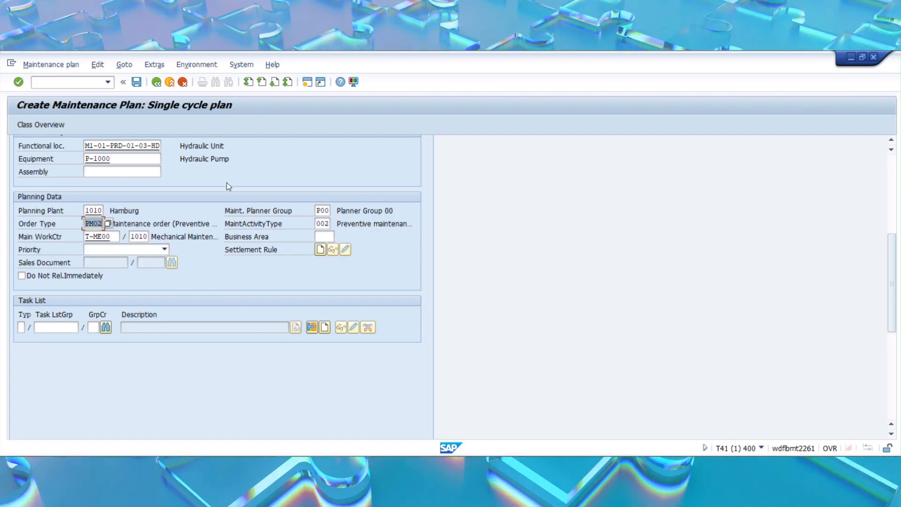
{"action": "left_click", "coordinate": [310, 83]}
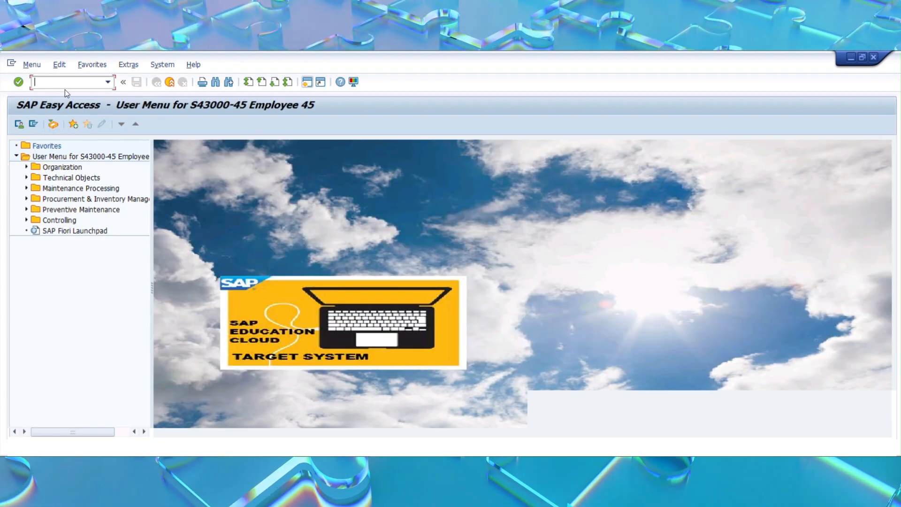
{"action": "type", "text": "spro"}
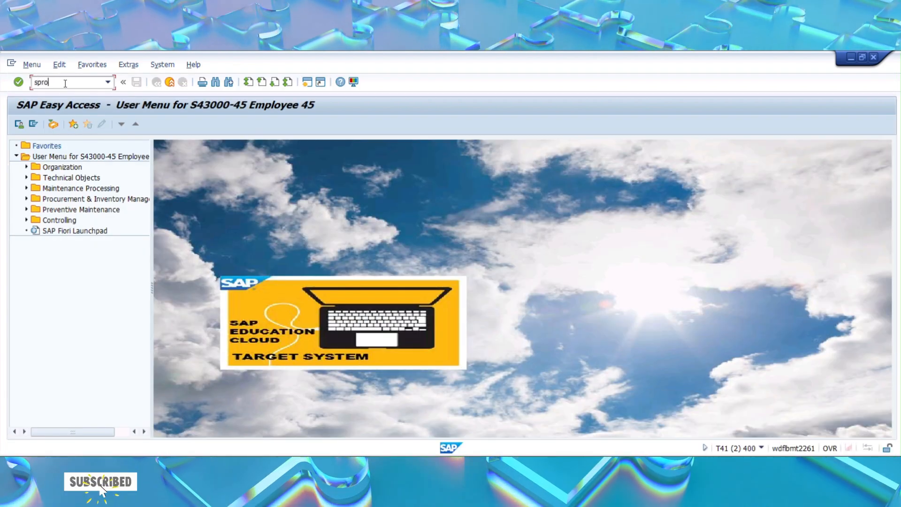
{"action": "key", "text": "Return"}
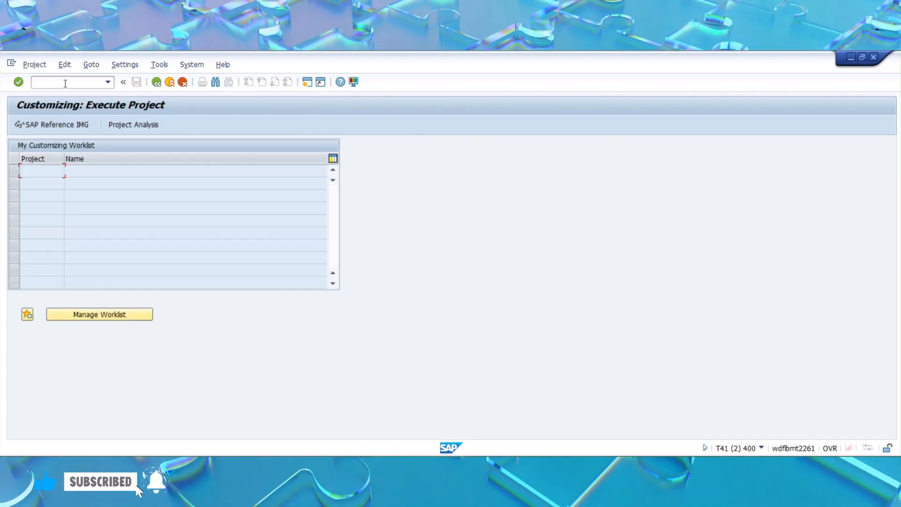
{"action": "key", "text": "F5"}
Expand Plant Maintenance and Customer Service in the IMG structure, down to the contents of Maintenance and Service Processing.
{"action": "scroll", "coordinate": [108, 312], "scroll_direction": "down", "scroll_amount": 8}
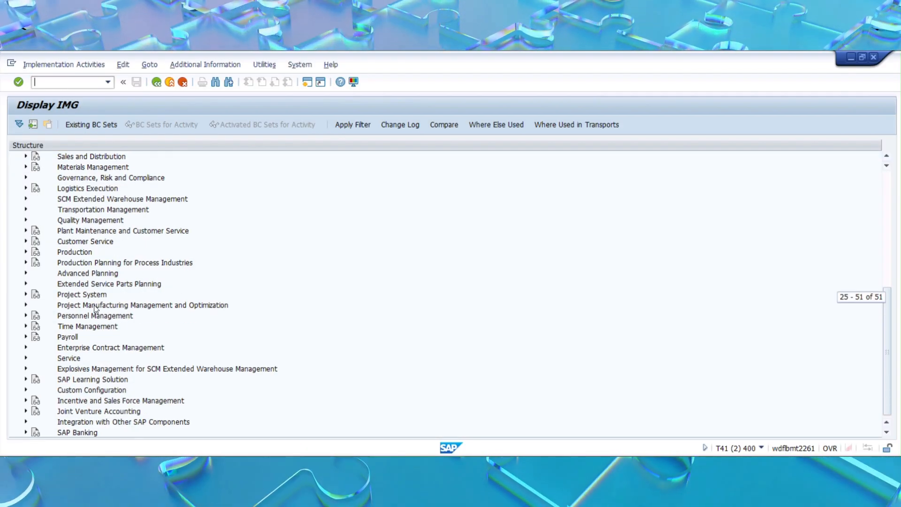
{"action": "left_click", "coordinate": [95, 232]}
{"action": "double_click", "coordinate": [95, 232]}
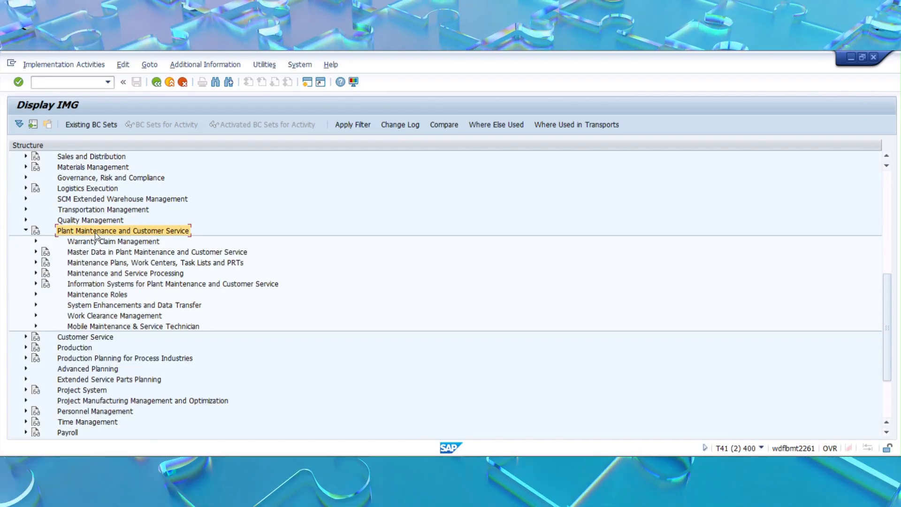
{"action": "key", "text": "Down"}
{"action": "key", "text": "Down"}
{"action": "key", "text": "Down"}
{"action": "key", "text": "Down"}
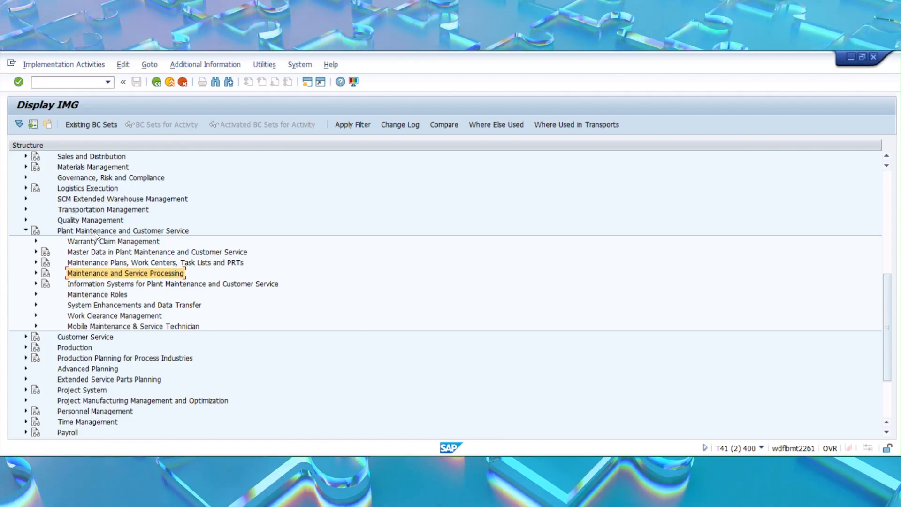
{"action": "key", "text": "Right"}
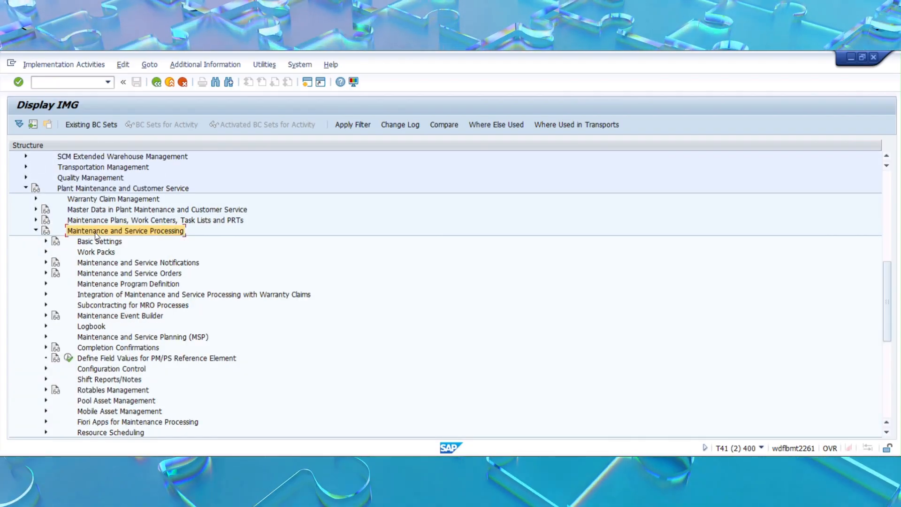
Under Maintenance and Service Orders, expand Functions and Settings for Order Types and run Define Default Order Types for Maintenance Items.
{"action": "key", "text": "Down"}
{"action": "key", "text": "Down"}
{"action": "key", "text": "Down"}
{"action": "key", "text": "Down"}
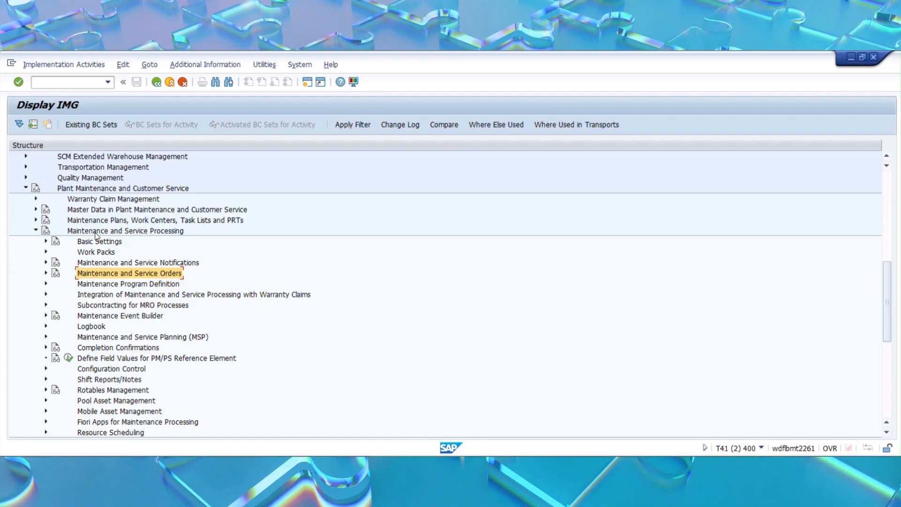
{"action": "key", "text": "Right"}
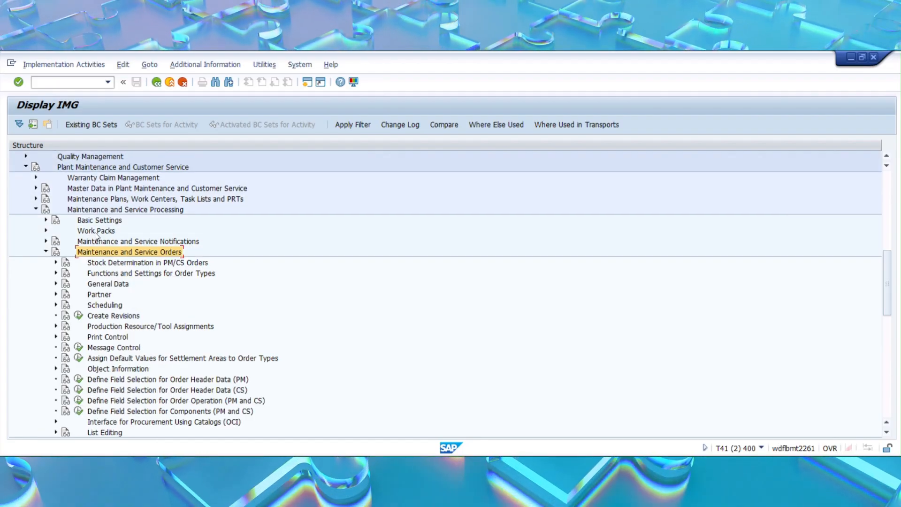
{"action": "key", "text": "Down"}
{"action": "key", "text": "Down"}
{"action": "key", "text": "Down"}
{"action": "key", "text": "Up"}
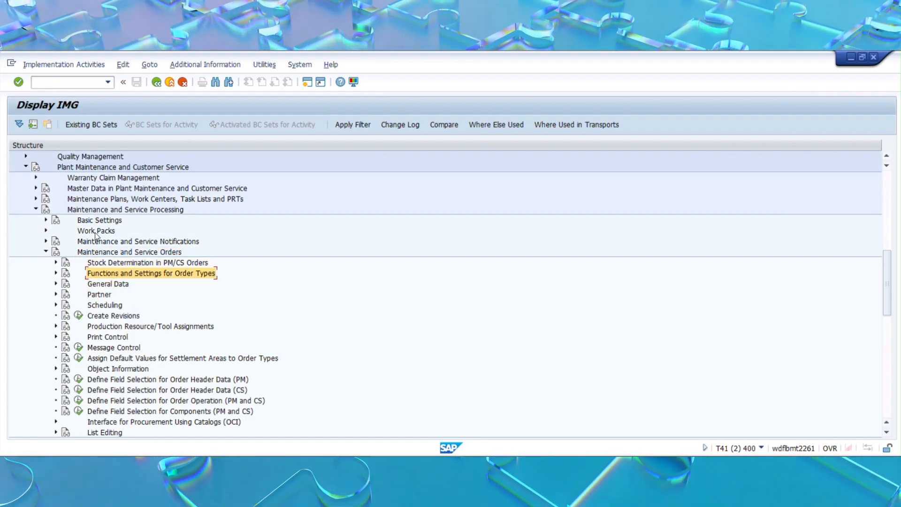
{"action": "key", "text": "Right"}
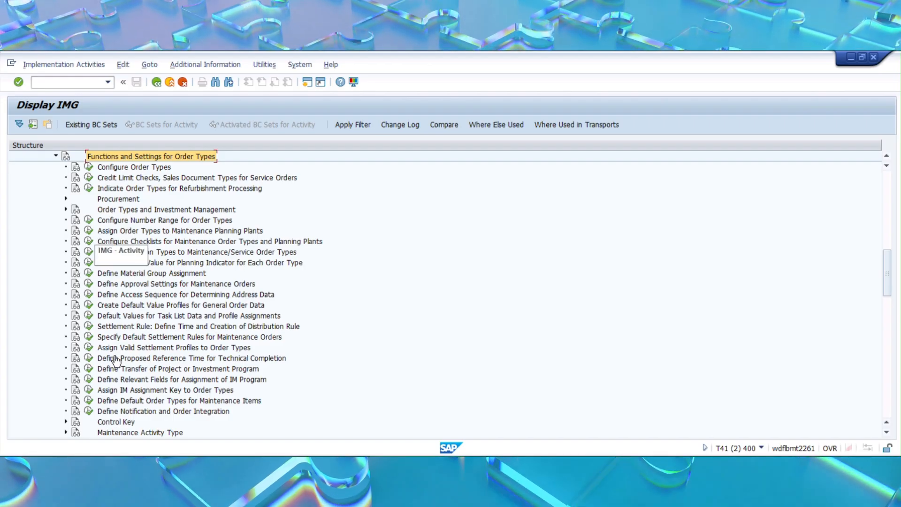
{"action": "left_click", "coordinate": [88, 401]}
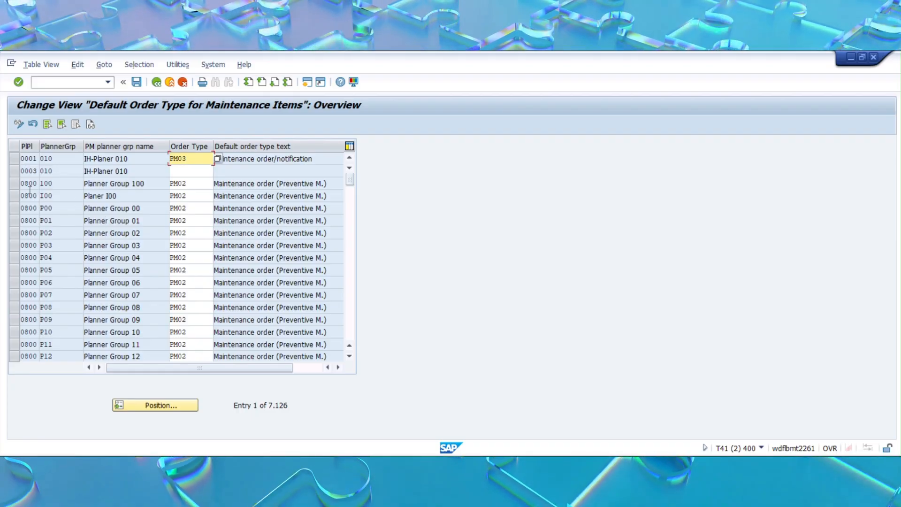
Check the planning plant and planner group in the maintenance plan session against the default order type table.
{"action": "key", "text": "alt+Tab"}
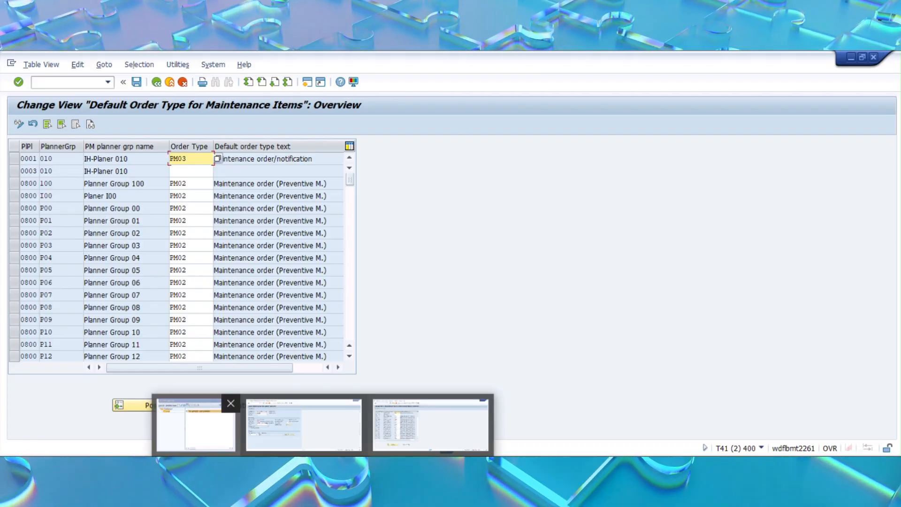
{"action": "scroll", "coordinate": [102, 283], "scroll_direction": "up", "scroll_amount": 1}
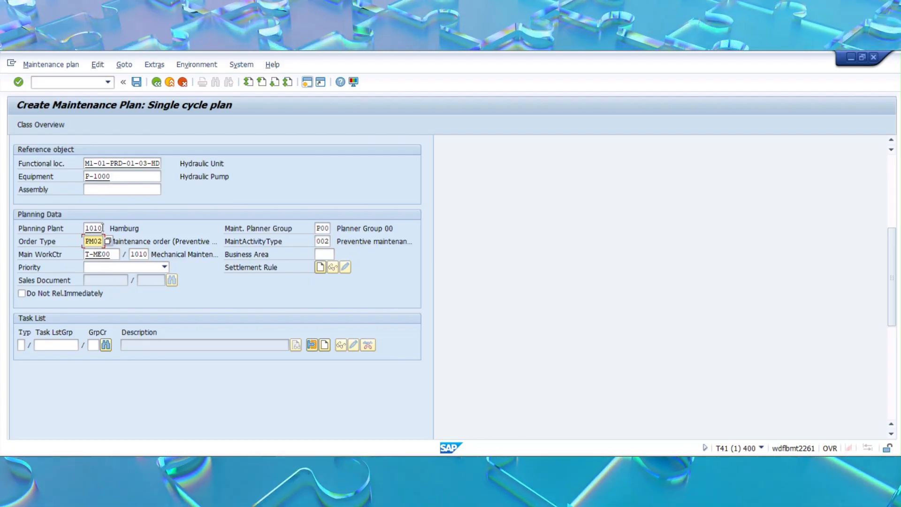
{"action": "key", "text": "alt+Tab"}
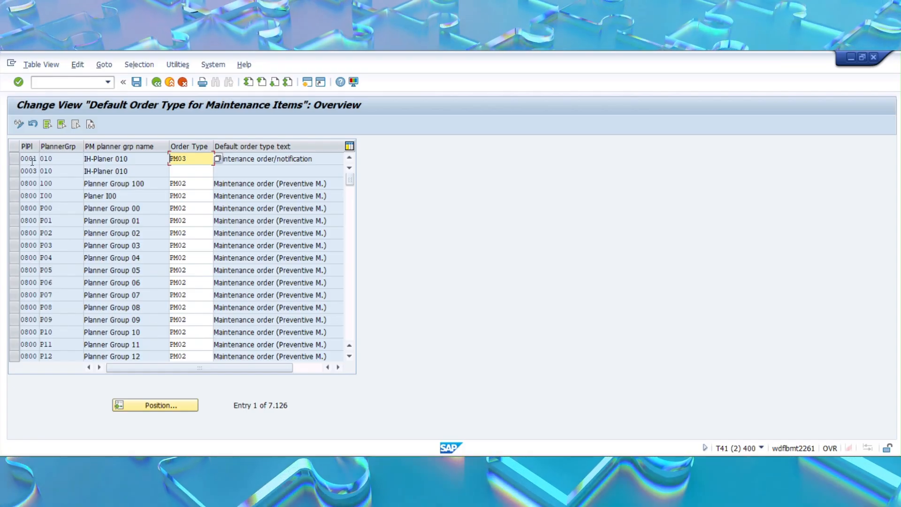
{"action": "key", "text": "alt+Tab"}
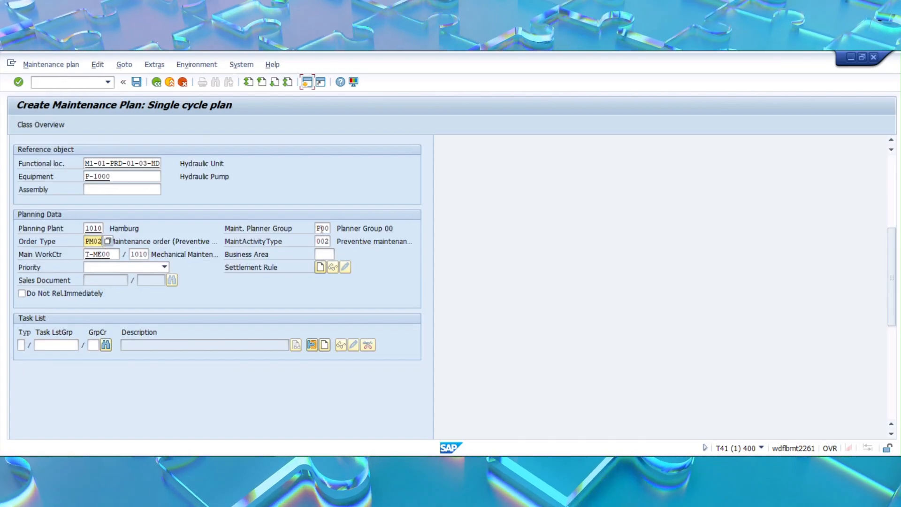
{"action": "key", "text": "alt+Tab"}
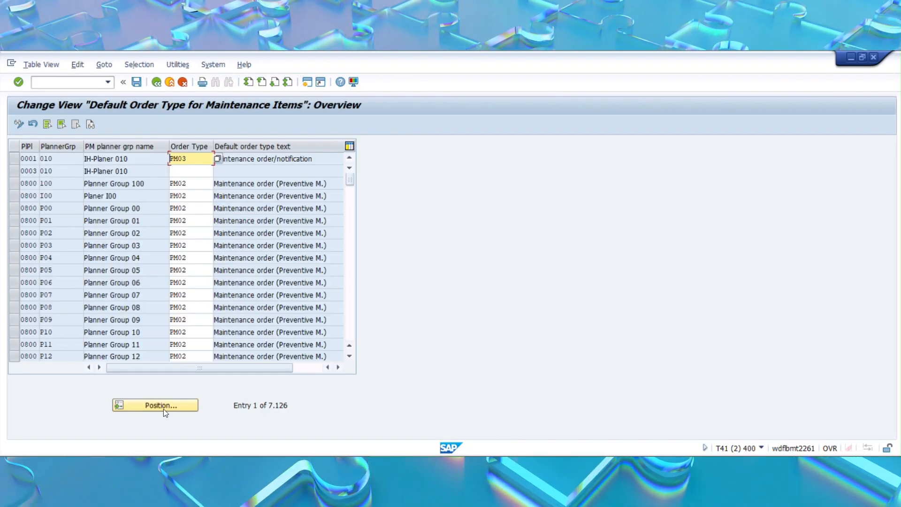
Position the default order type table at planning plant 1010 and planner group P00, and select that entry.
{"action": "left_click", "coordinate": [163, 405]}
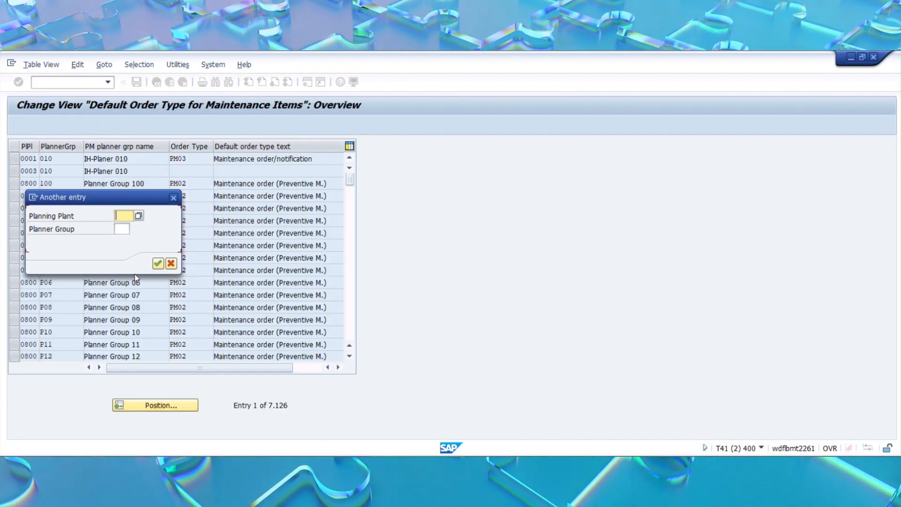
{"action": "type", "text": "1010"}
{"action": "key", "text": "Tab"}
{"action": "key", "text": "Tab"}
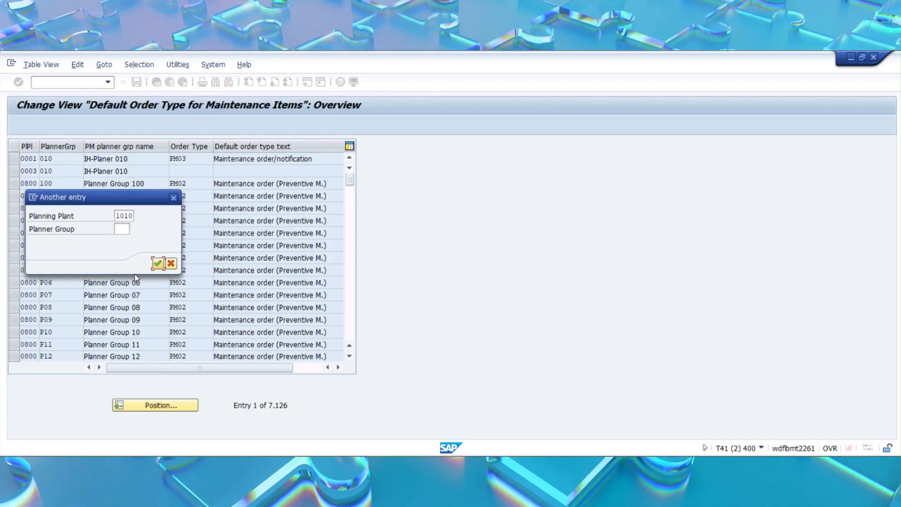
{"action": "left_click", "coordinate": [123, 228]}
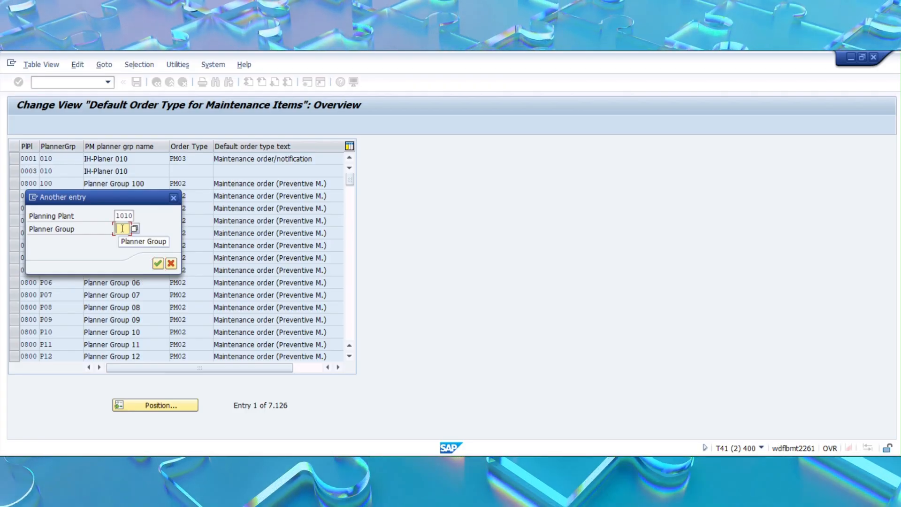
{"action": "type", "text": "P10"}
{"action": "key", "text": "shift+Tab"}
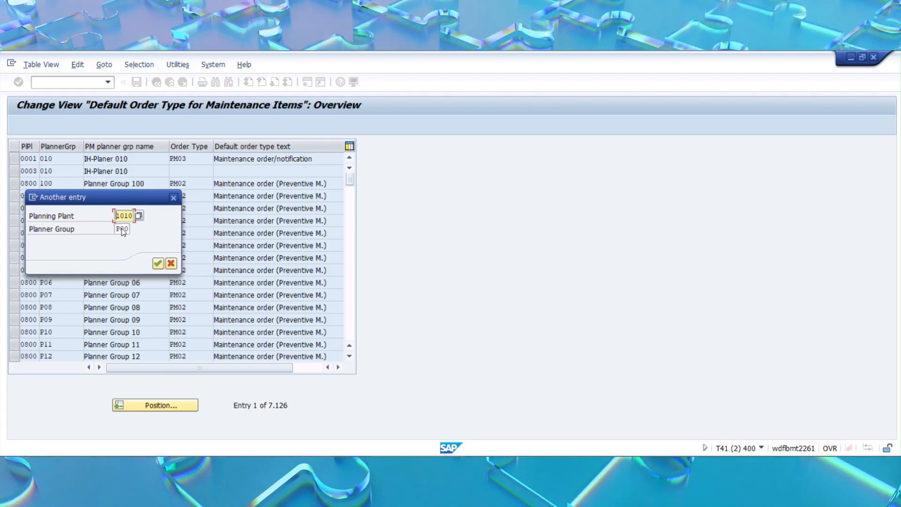
{"action": "key", "text": "Return"}
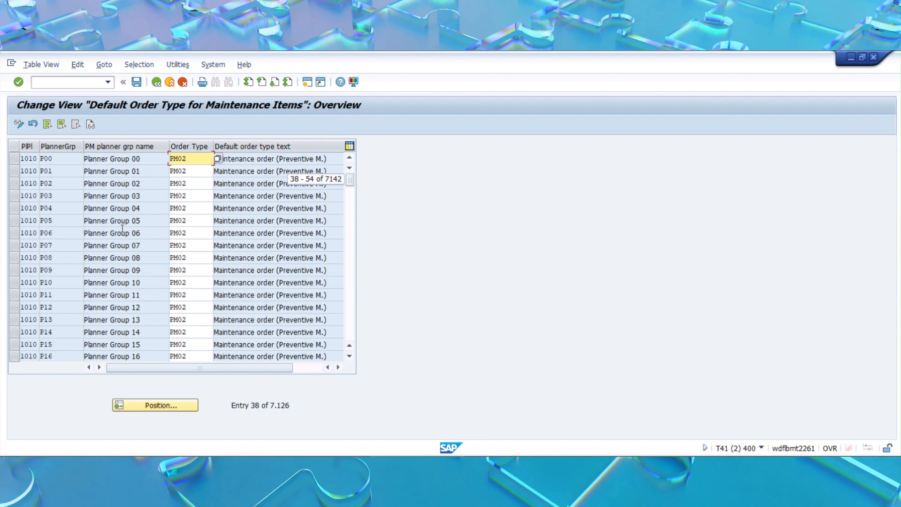
{"action": "left_click", "coordinate": [13, 159]}
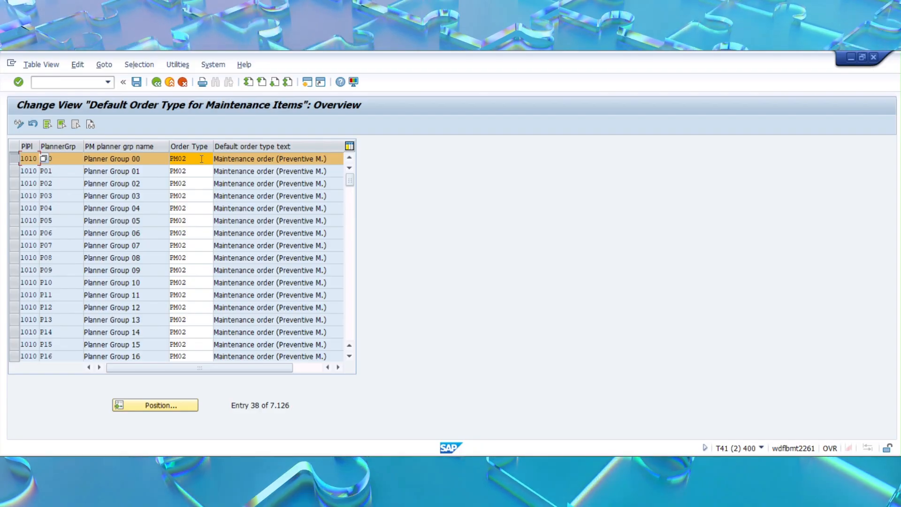
Leave the default order type table and return to the order type in the maintenance plan session.
{"action": "left_click", "coordinate": [163, 83]}
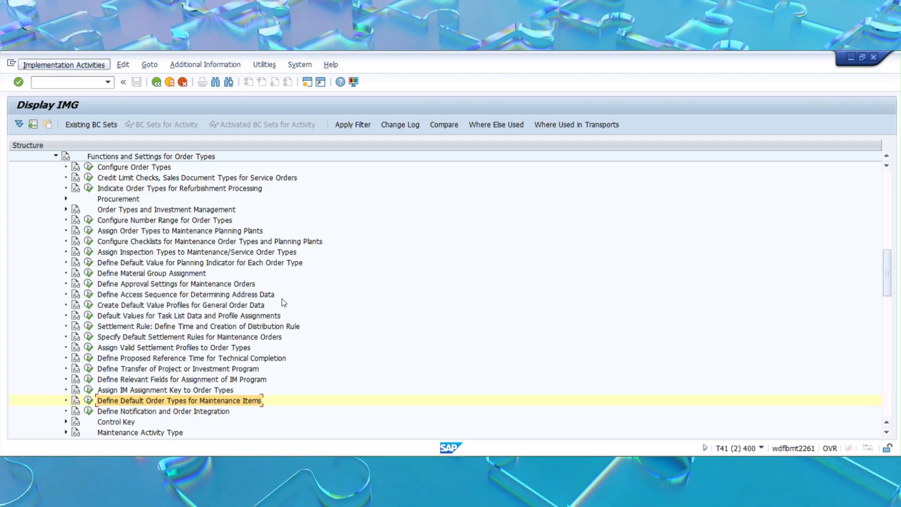
{"action": "left_click", "coordinate": [64, 65]}
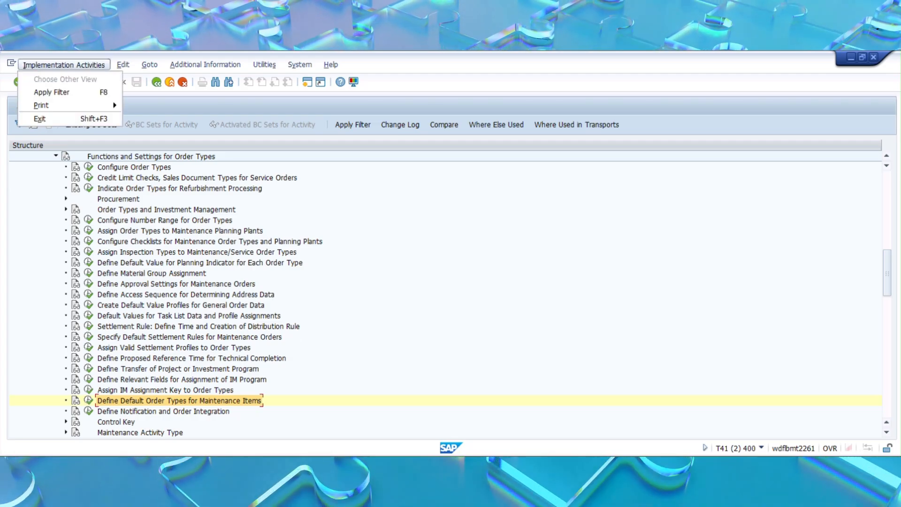
{"action": "key", "text": "Escape"}
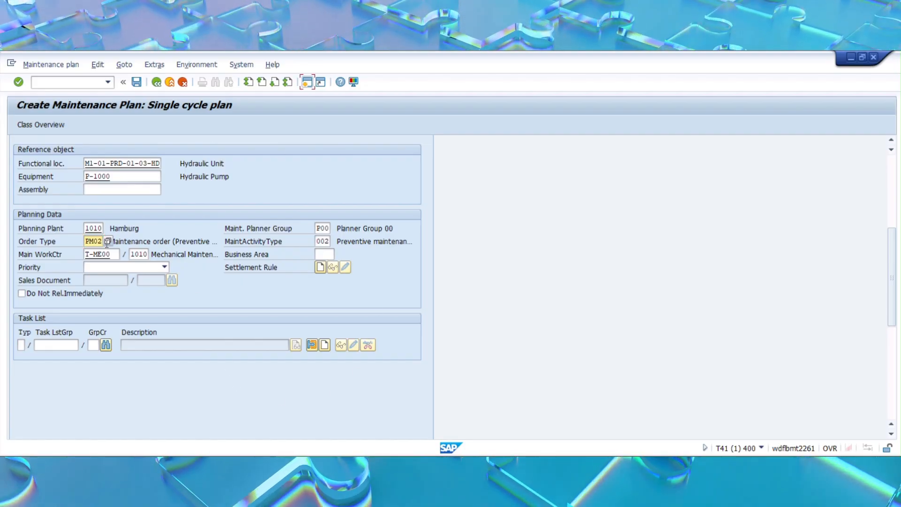
{"action": "double_click", "coordinate": [99, 242]}
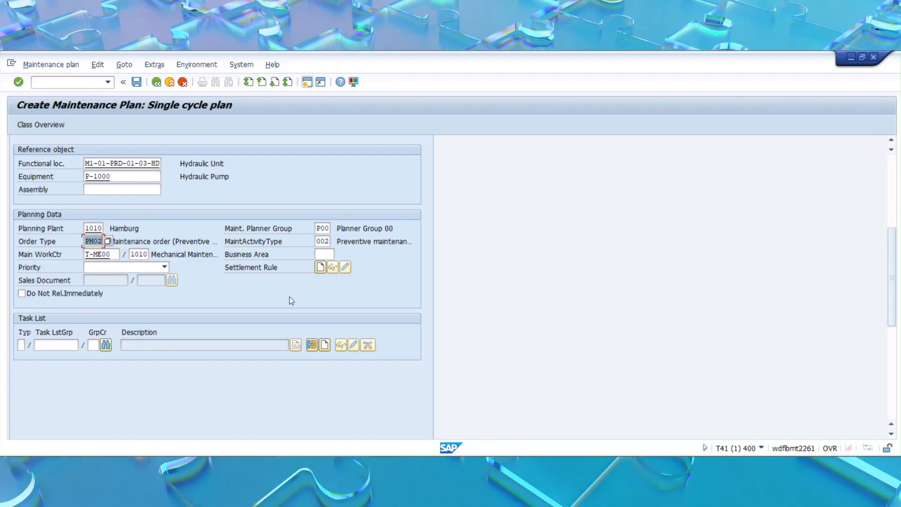
Search only general task lists and assign MAINT_PR, "Regular inspection: Final Assembly", to the maintenance item.
{"action": "left_click", "coordinate": [107, 345]}
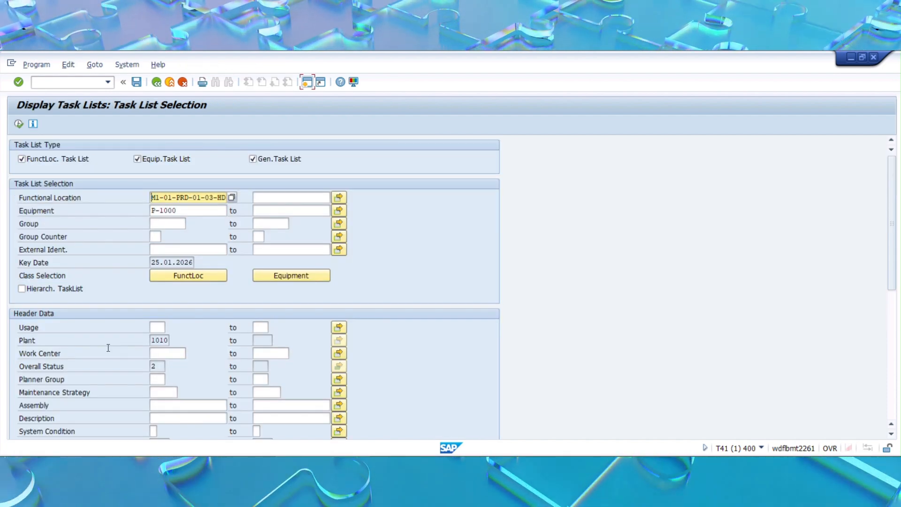
{"action": "left_click", "coordinate": [144, 162]}
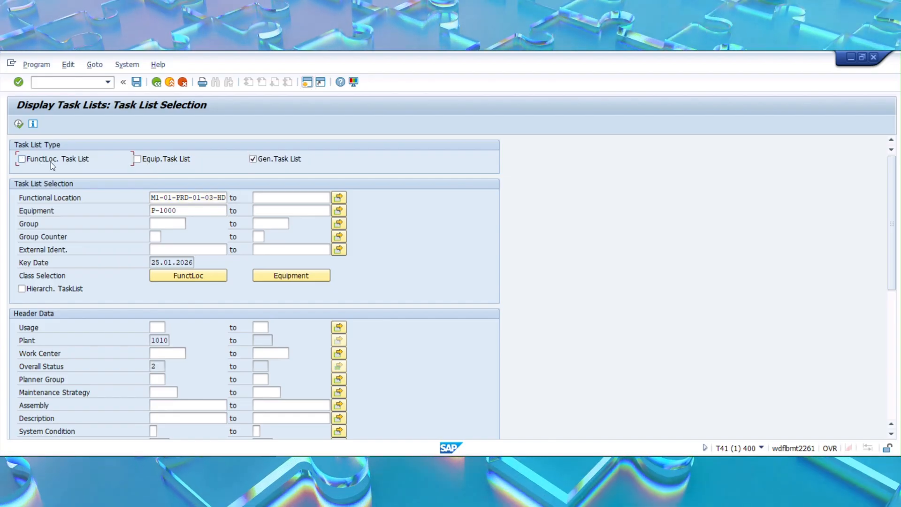
{"action": "left_click", "coordinate": [19, 124]}
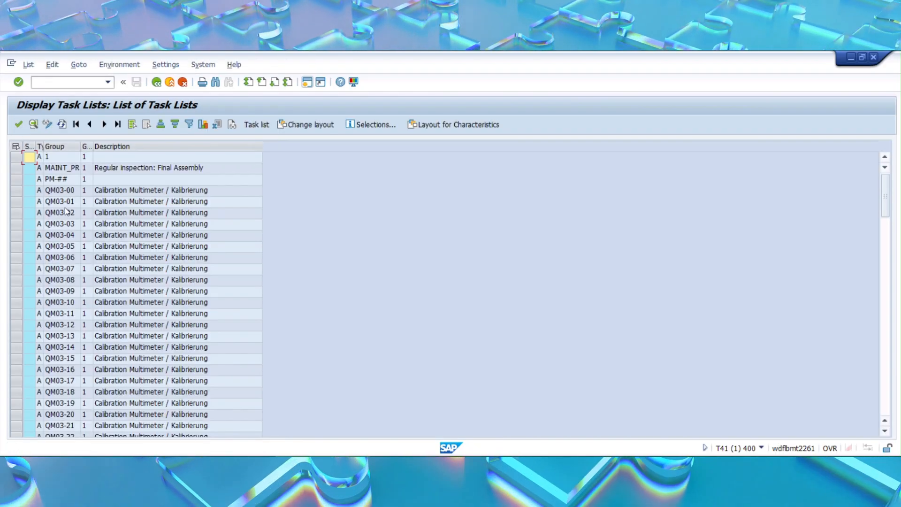
{"action": "double_click", "coordinate": [57, 168]}
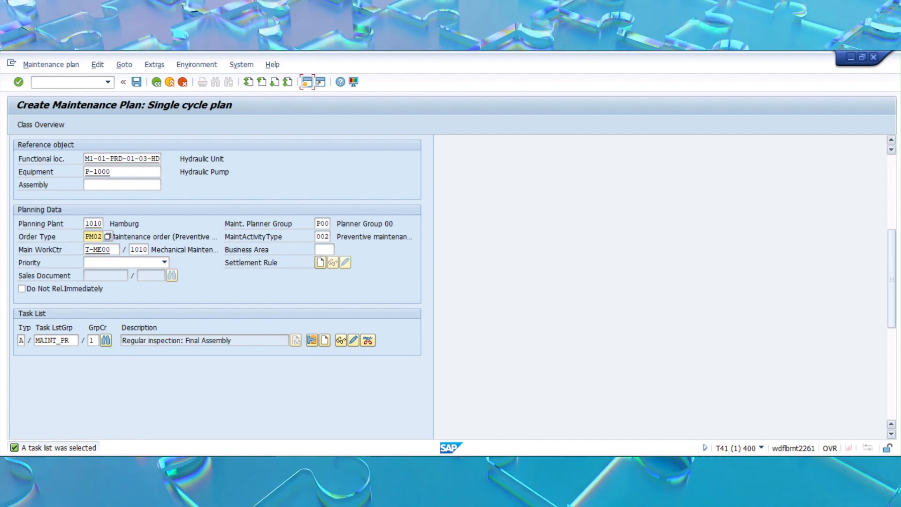
Go back up to the maintenance plan header and display its scheduling parameters.
{"action": "left_click_drag", "start_coordinate": [892, 305], "coordinate": [899, 284]}
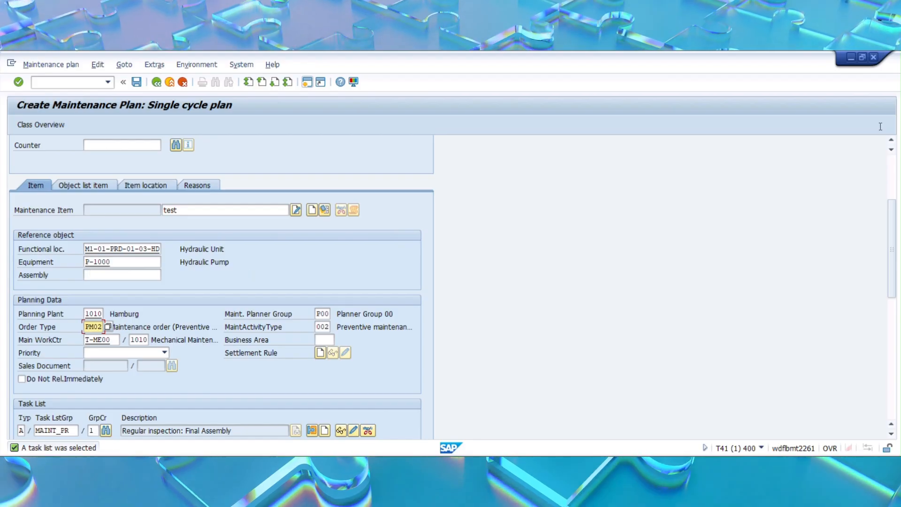
{"action": "left_click", "coordinate": [889, 168]}
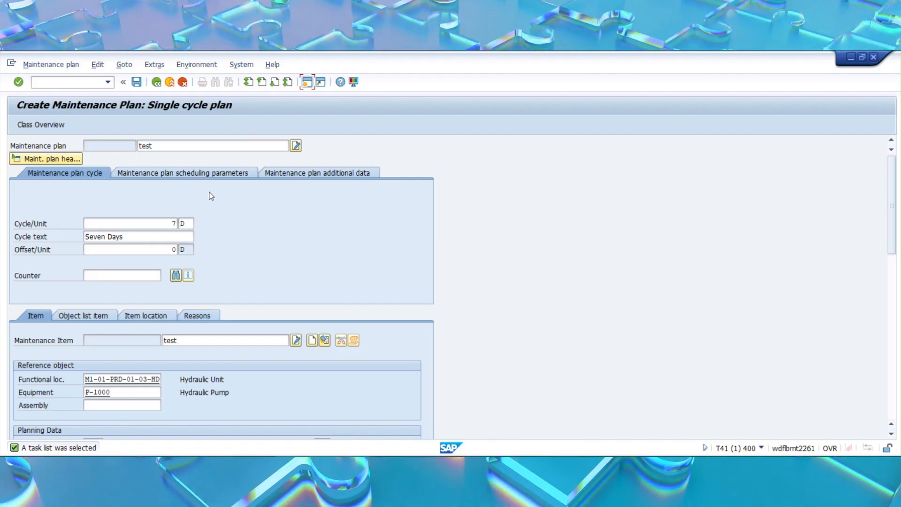
{"action": "left_click", "coordinate": [210, 175]}
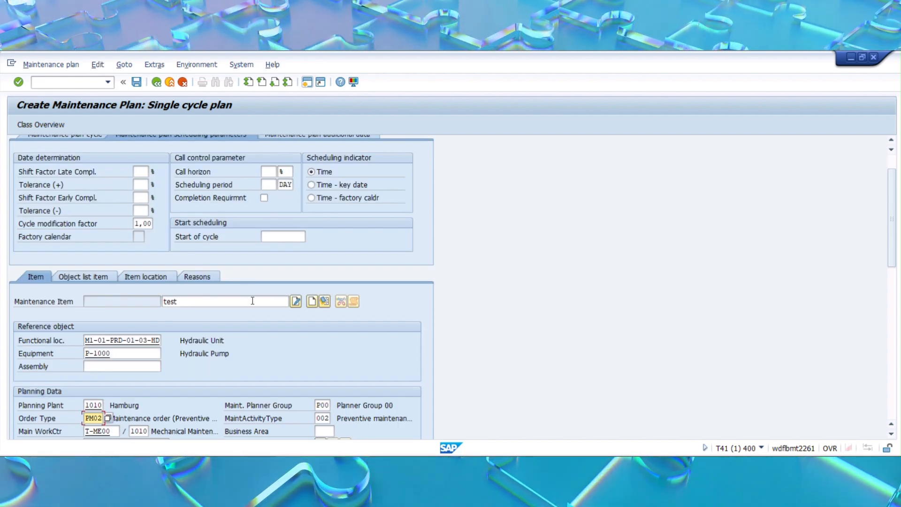
Check the plan's cycle, return to its scheduling parameters, and consult the system calendar for January 2026.
{"action": "scroll", "coordinate": [253, 301], "scroll_direction": "up", "scroll_amount": 1}
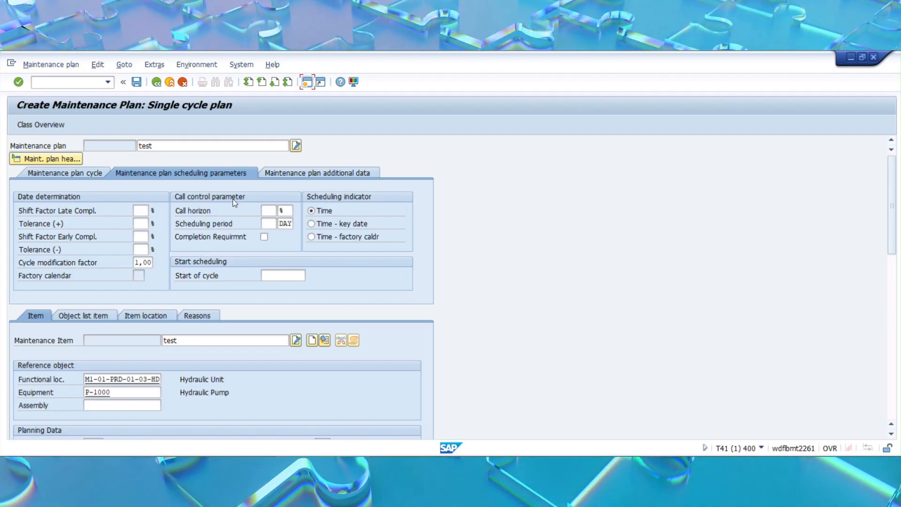
{"action": "left_click", "coordinate": [268, 210]}
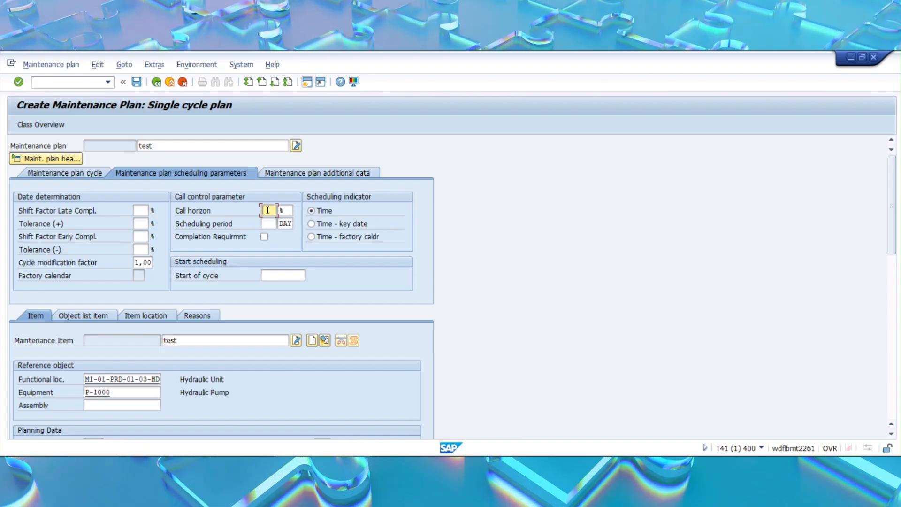
{"action": "left_click", "coordinate": [84, 172]}
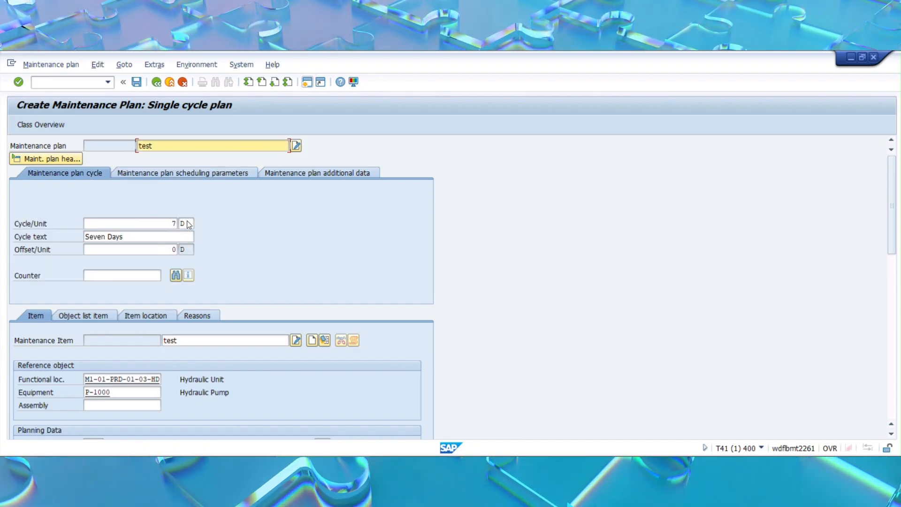
{"action": "left_click", "coordinate": [192, 174]}
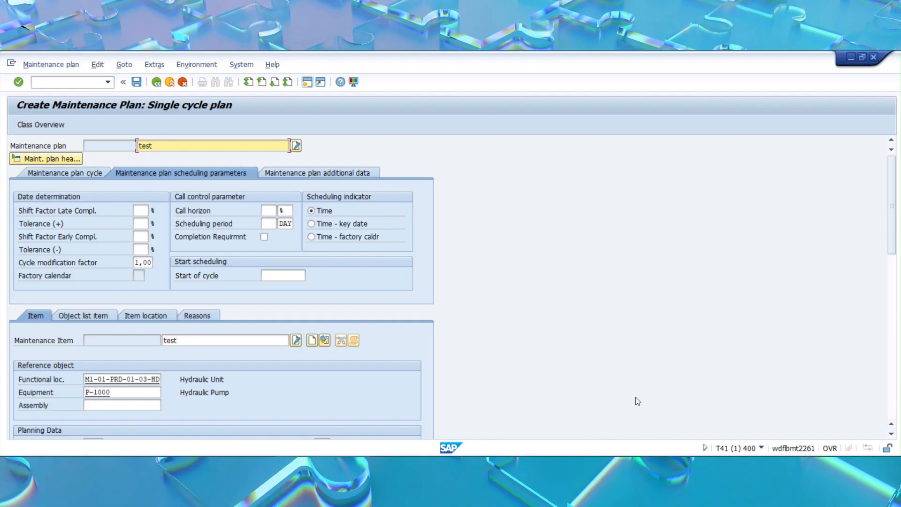
{"action": "left_click", "coordinate": [703, 409]}
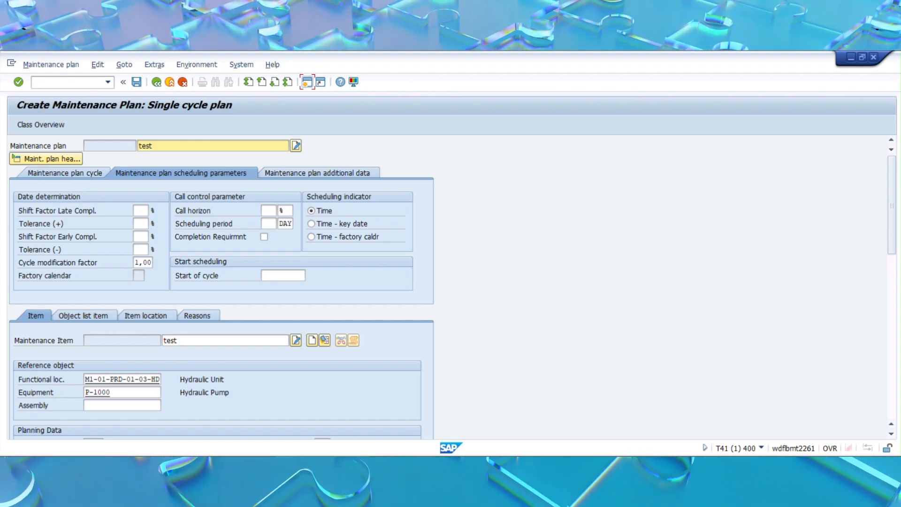
{"action": "left_click", "coordinate": [851, 465]}
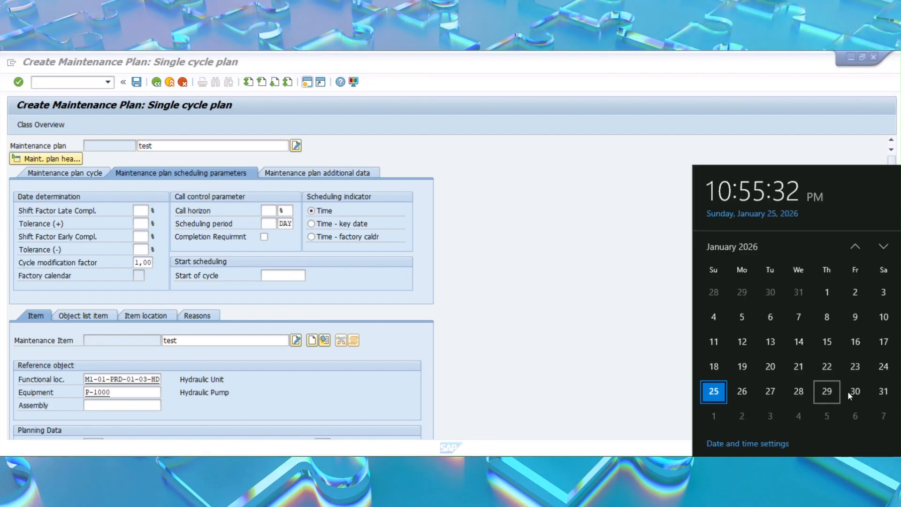
{"action": "left_click", "coordinate": [591, 288]}
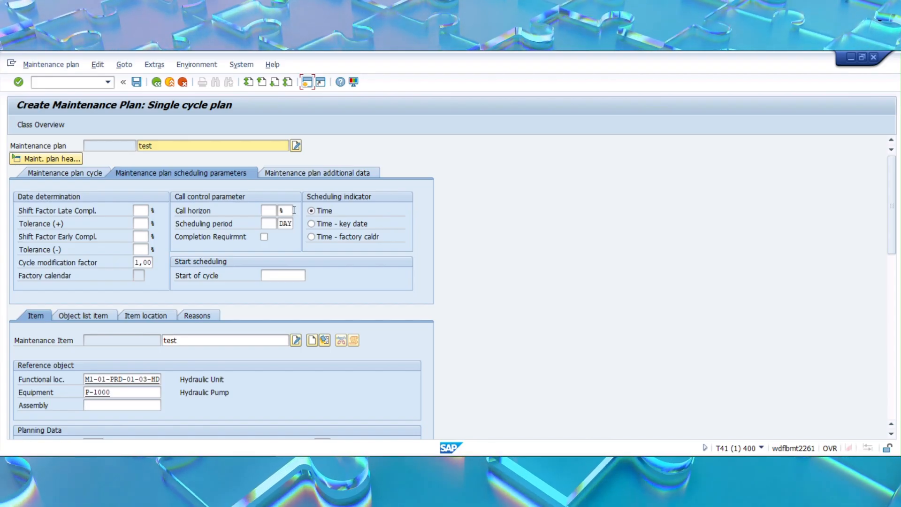
Set the call horizon to 2 with the calculation type DAY, Calendar Days.
{"action": "left_click", "coordinate": [268, 211]}
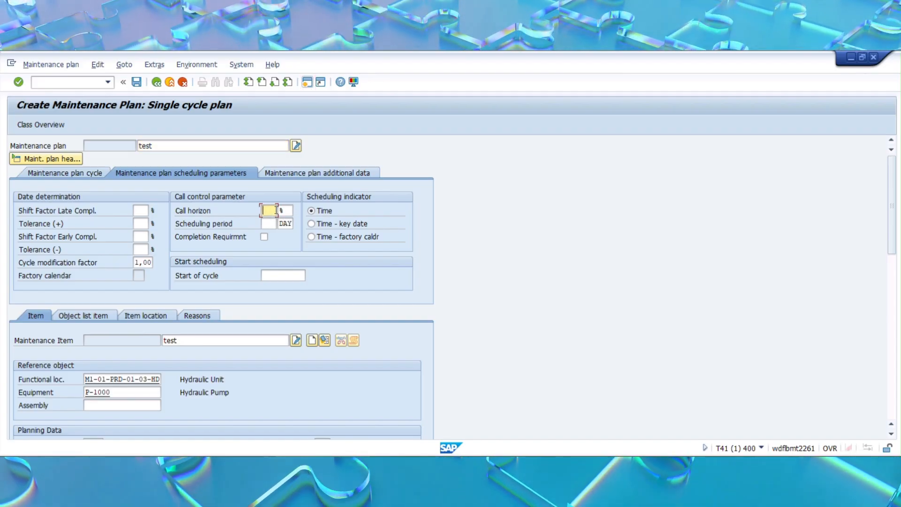
{"action": "left_click", "coordinate": [283, 211]}
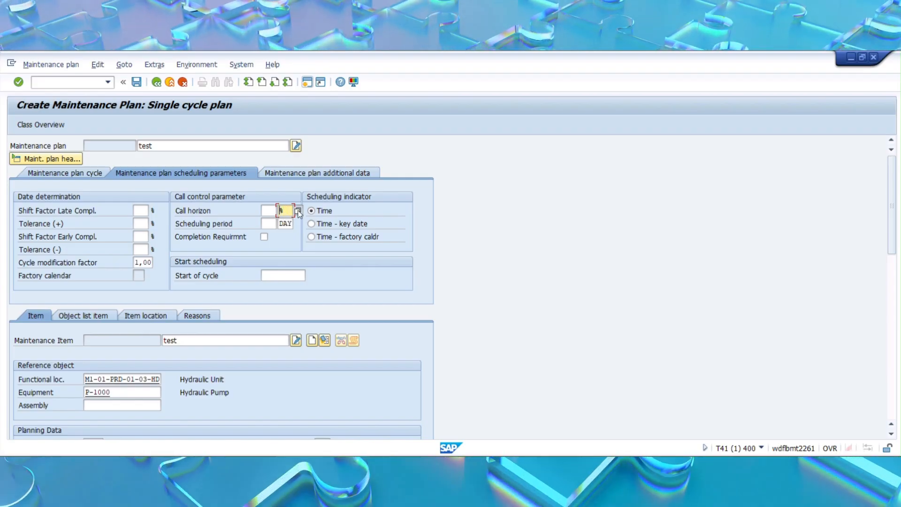
{"action": "left_click", "coordinate": [298, 211]}
{"action": "left_click_drag", "start_coordinate": [126, 139], "coordinate": [563, 147]}
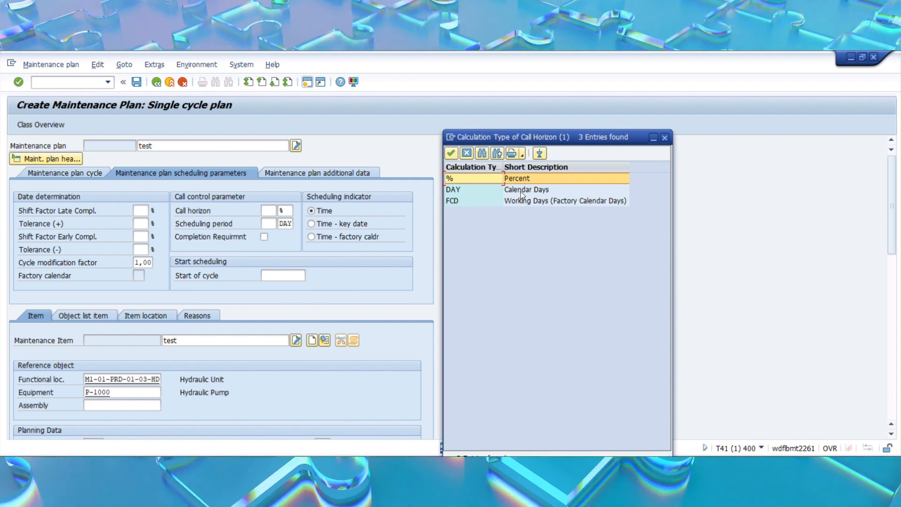
{"action": "double_click", "coordinate": [520, 192]}
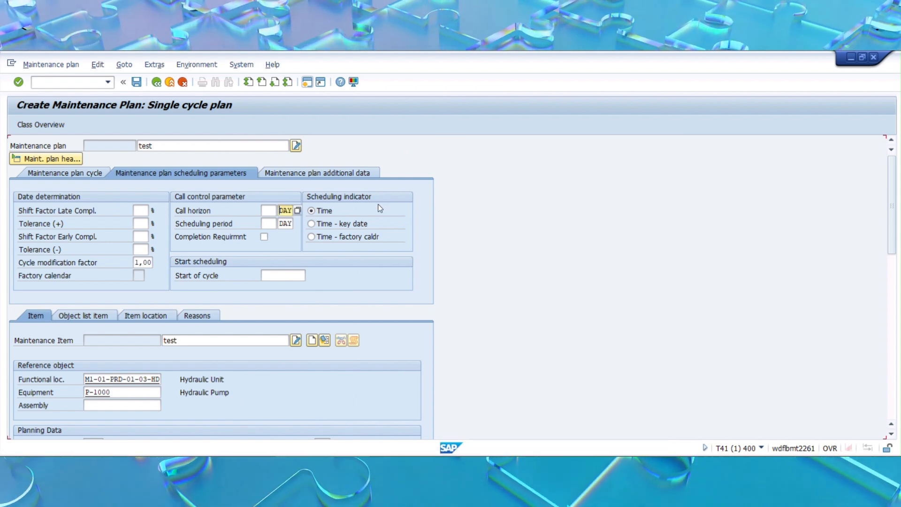
{"action": "left_click", "coordinate": [270, 210]}
{"action": "type", "text": "2"}
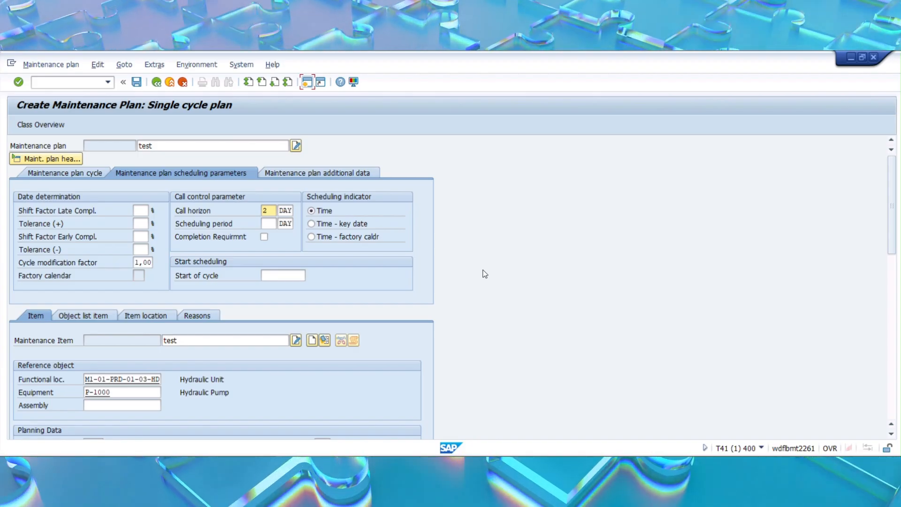
Set the scheduling period to 365 days.
{"action": "left_click", "coordinate": [269, 225]}
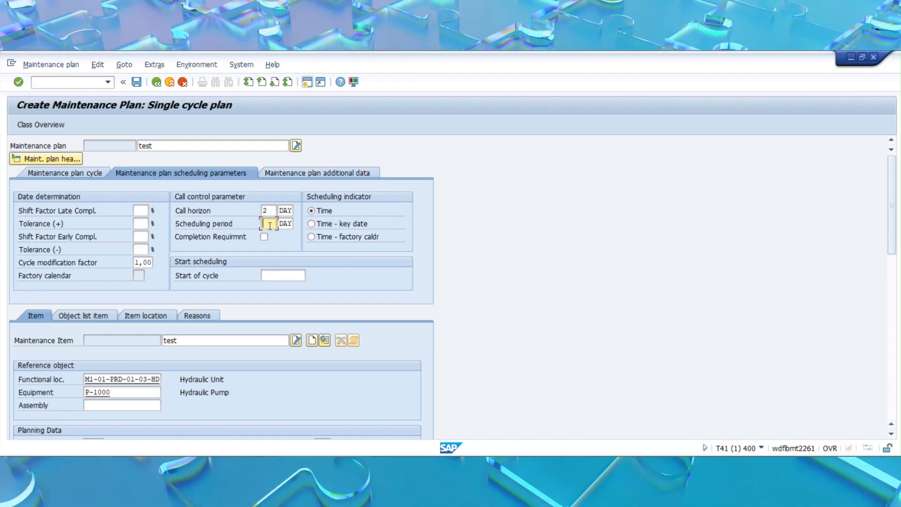
{"action": "type", "text": "365"}
{"action": "key", "text": "Tab"}
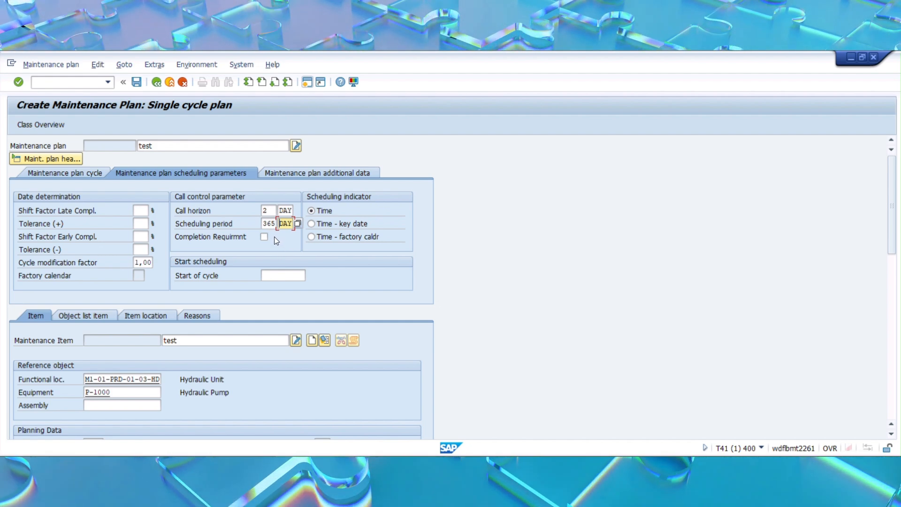
Try the completion requirement and the factory calendar scheduling indicator, and return to the plain Time indicator without completion requirement.
{"action": "left_click", "coordinate": [264, 237]}
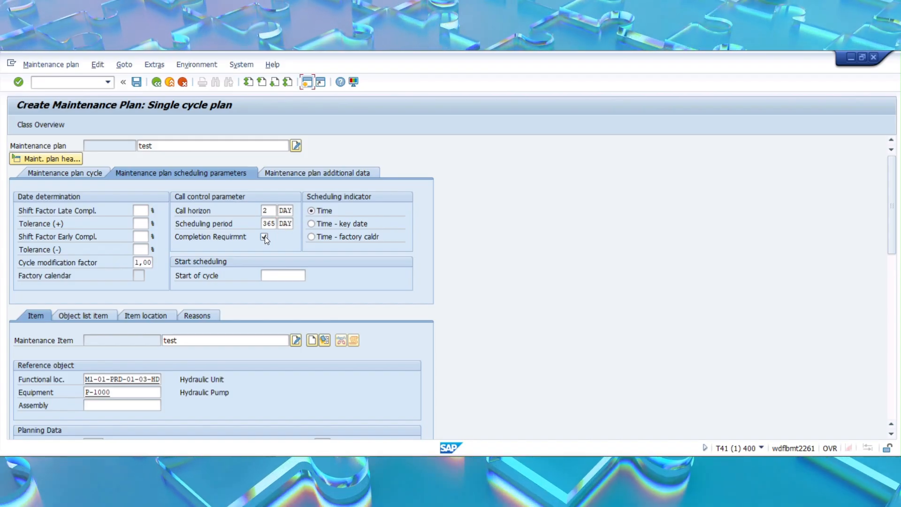
{"action": "left_click", "coordinate": [265, 237]}
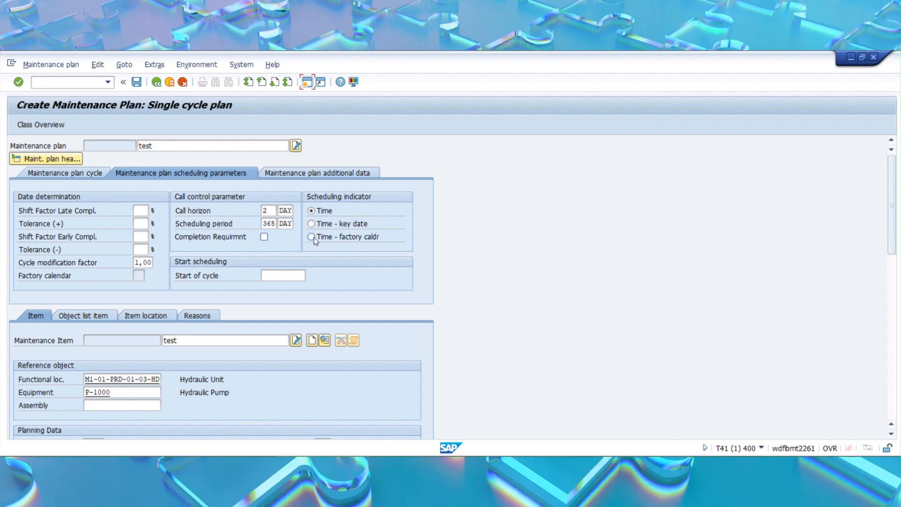
{"action": "left_click", "coordinate": [311, 237]}
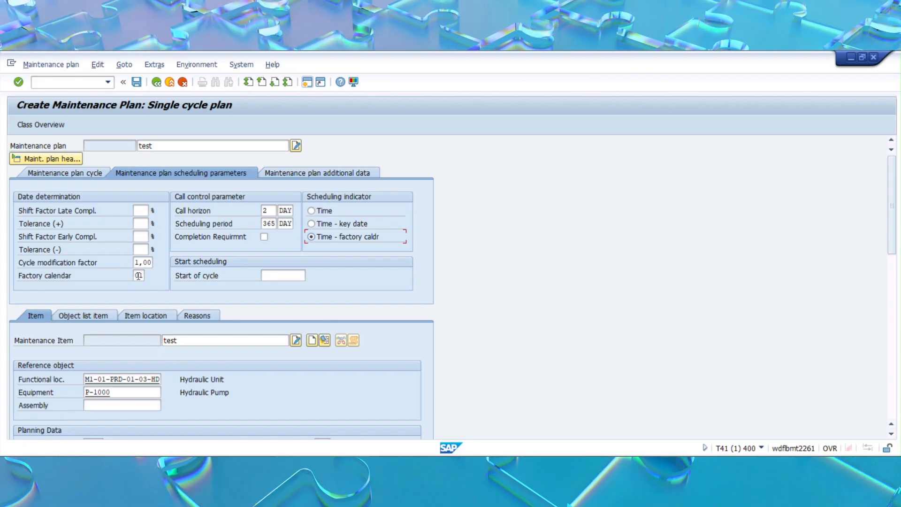
{"action": "left_click", "coordinate": [139, 276]}
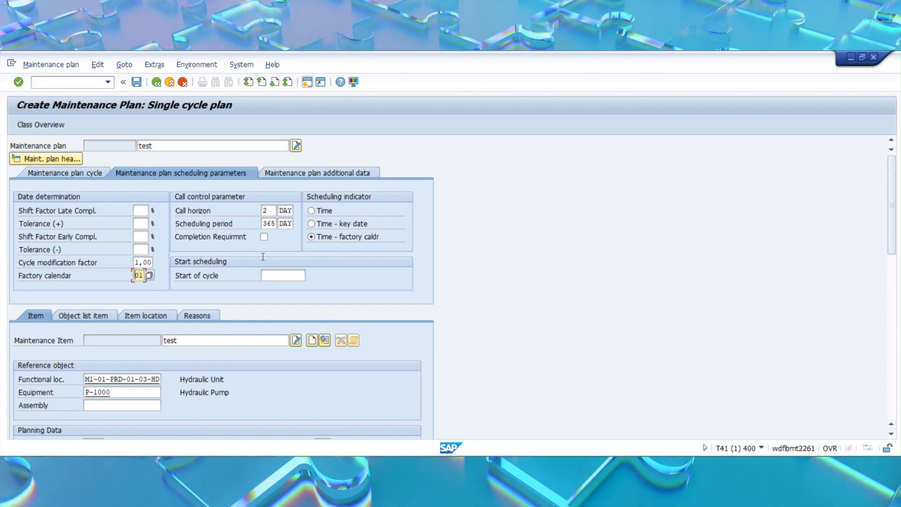
{"action": "left_click", "coordinate": [310, 211]}
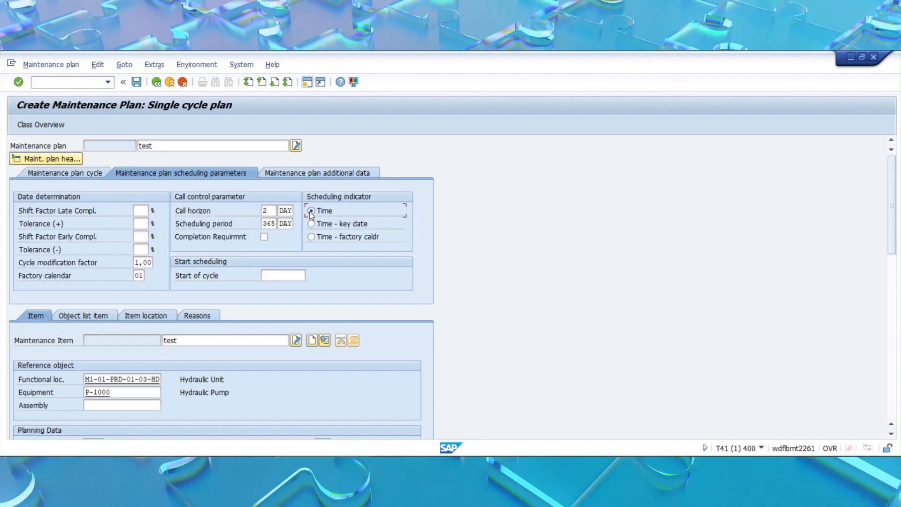
{"action": "left_click", "coordinate": [138, 276]}
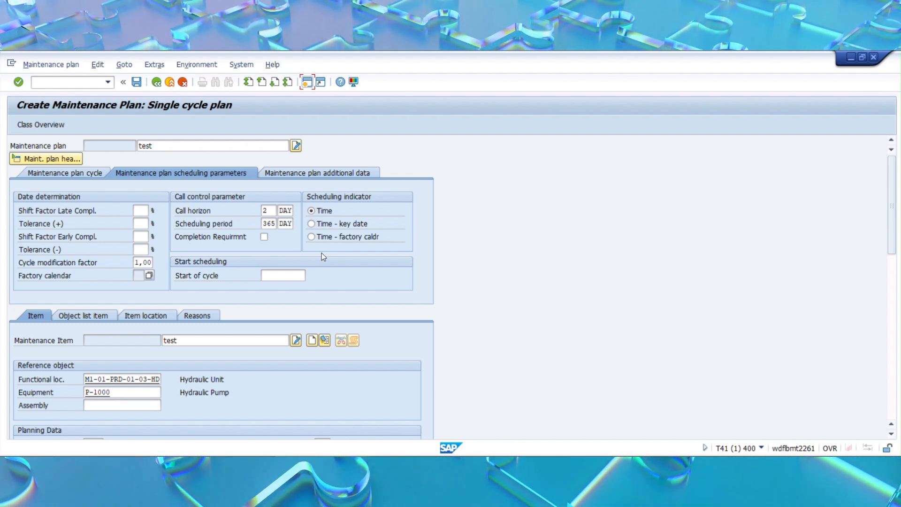
Set the start of cycle to 25.01.2026 using the calendar.
{"action": "left_click", "coordinate": [297, 276]}
{"action": "left_click", "coordinate": [311, 275]}
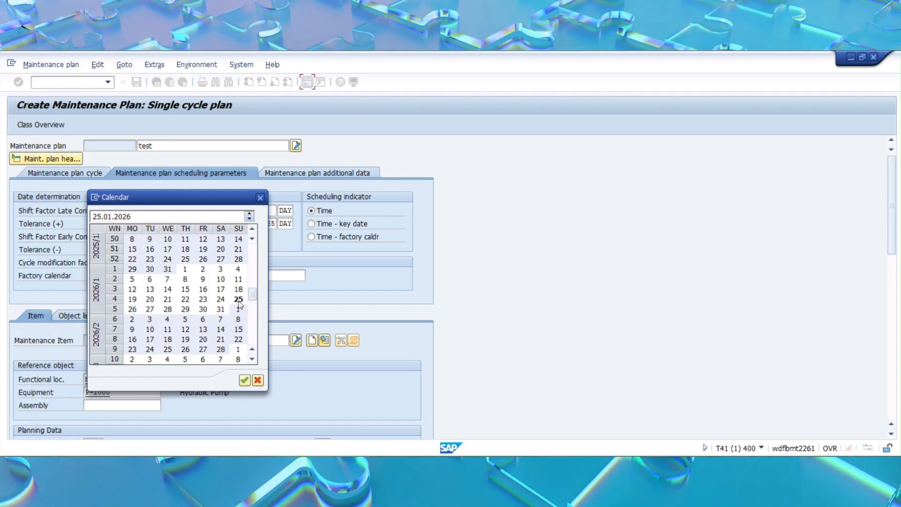
{"action": "double_click", "coordinate": [238, 300]}
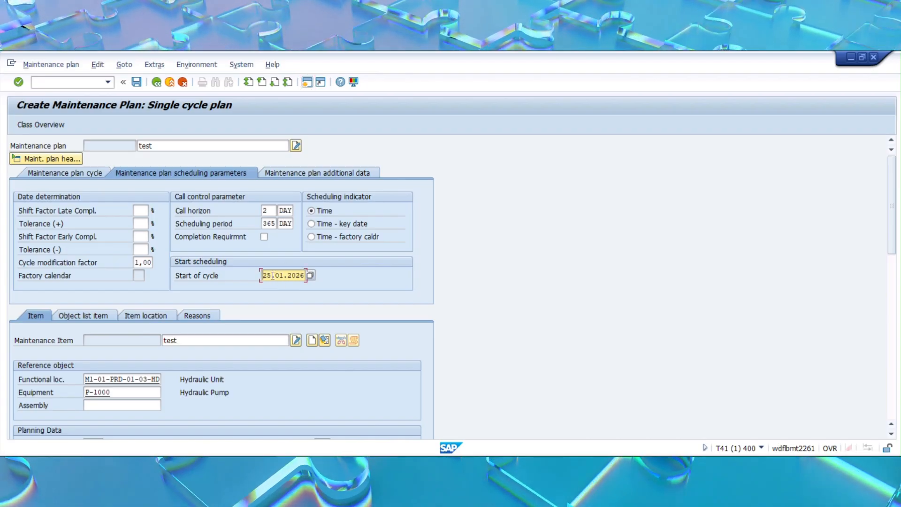
{"action": "left_click_drag", "start_coordinate": [263, 276], "coordinate": [309, 277]}
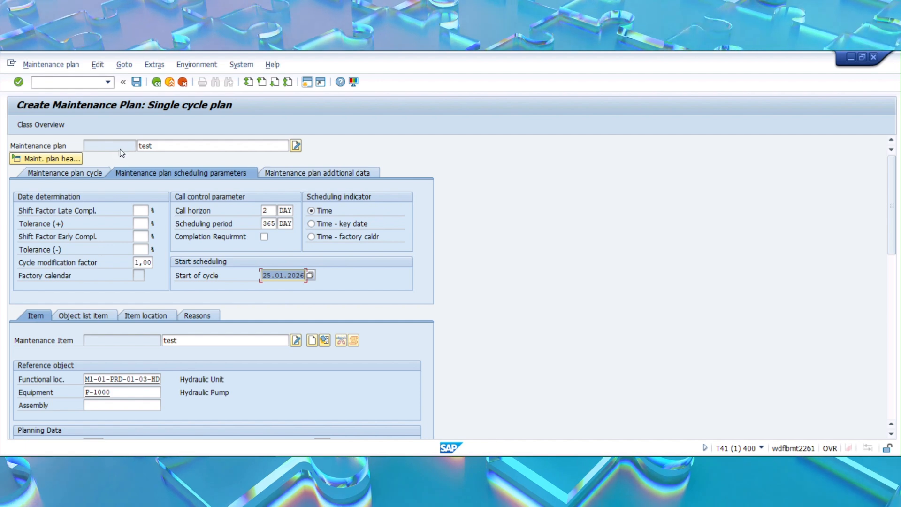
{"action": "left_click", "coordinate": [531, 199]}
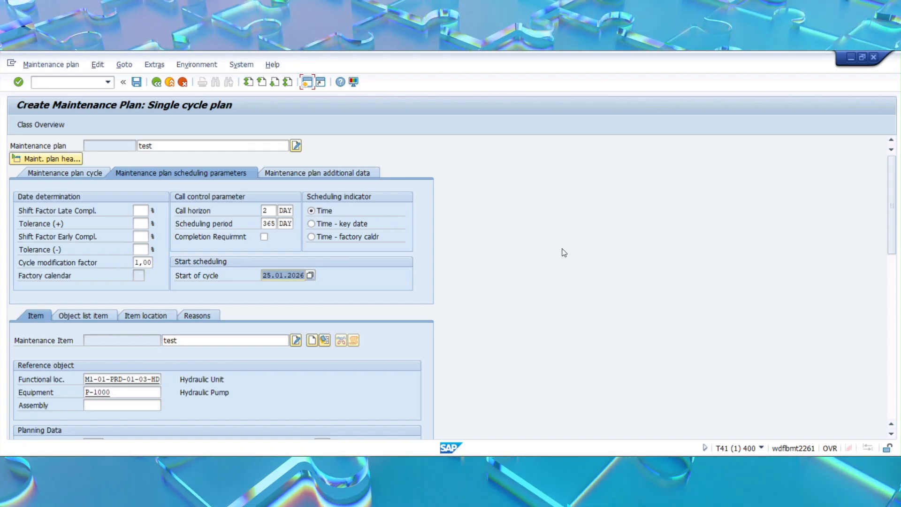
{"action": "left_click", "coordinate": [269, 273]}
{"action": "left_click_drag", "start_coordinate": [262, 275], "coordinate": [330, 274]}
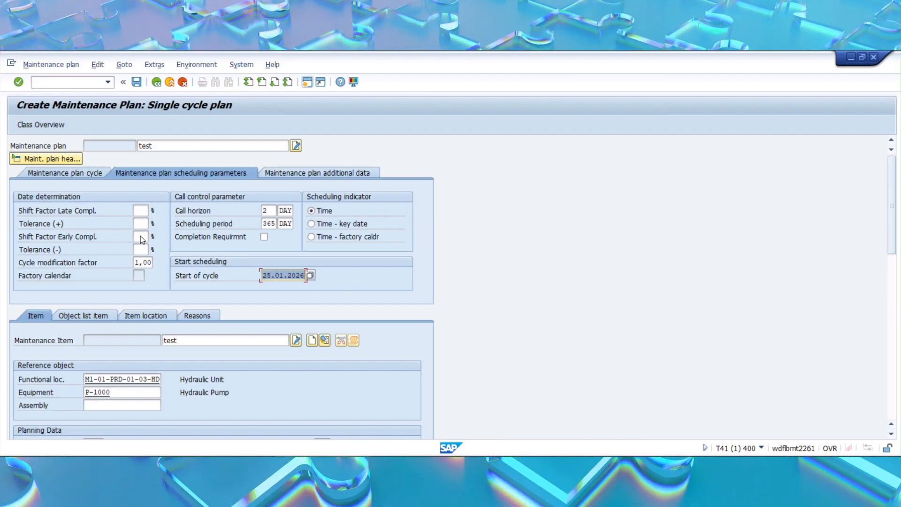
Try a late completion shift factor of 50 % and clear it again.
{"action": "left_click", "coordinate": [142, 211]}
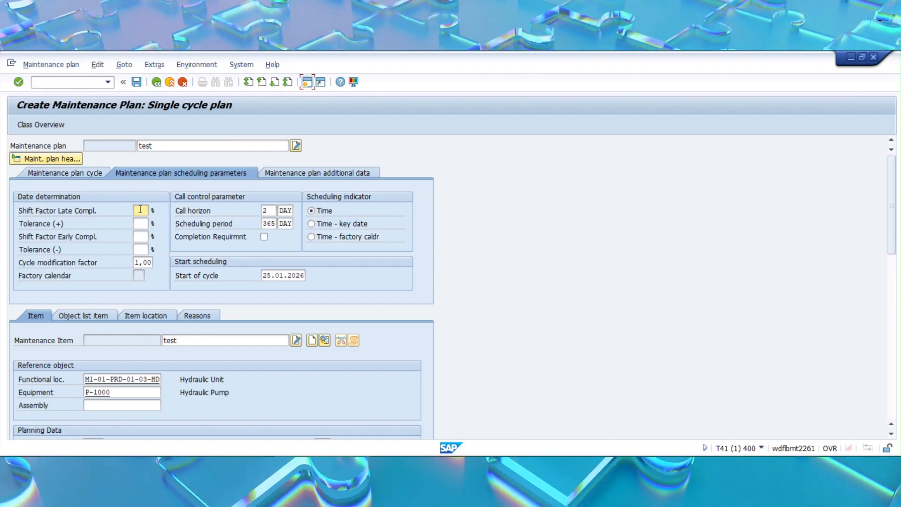
{"action": "type", "text": "50"}
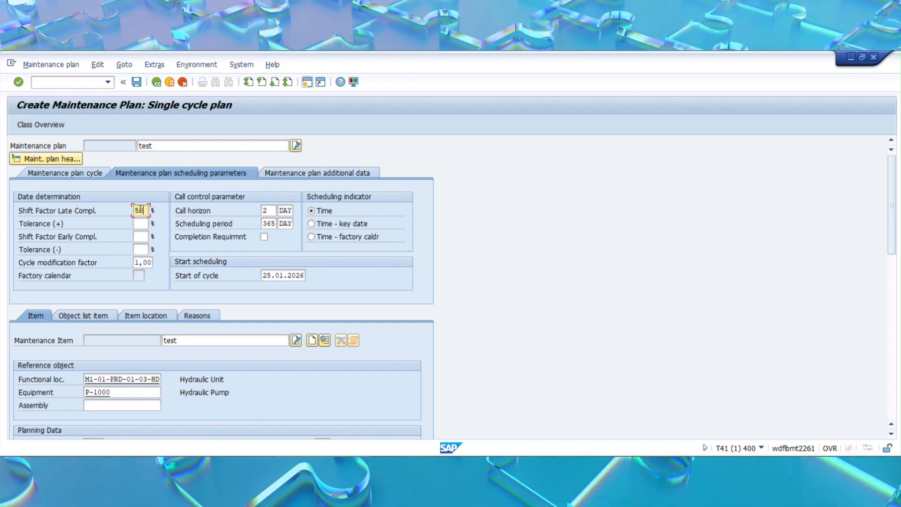
{"action": "key", "text": "BackSpace"}
{"action": "key", "text": "BackSpace"}
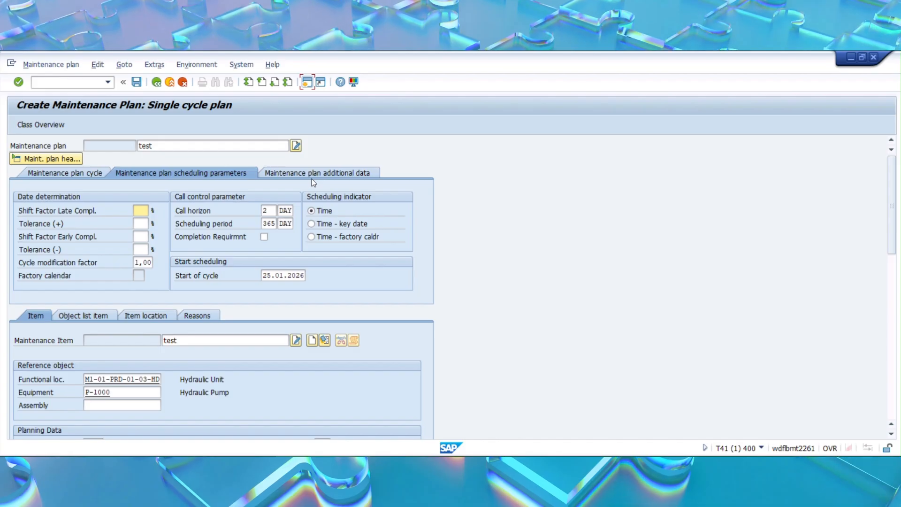
Set the sort field in the plan's additional data to 1000 Pump Maintenance and go to the authorization group.
{"action": "left_click", "coordinate": [325, 176]}
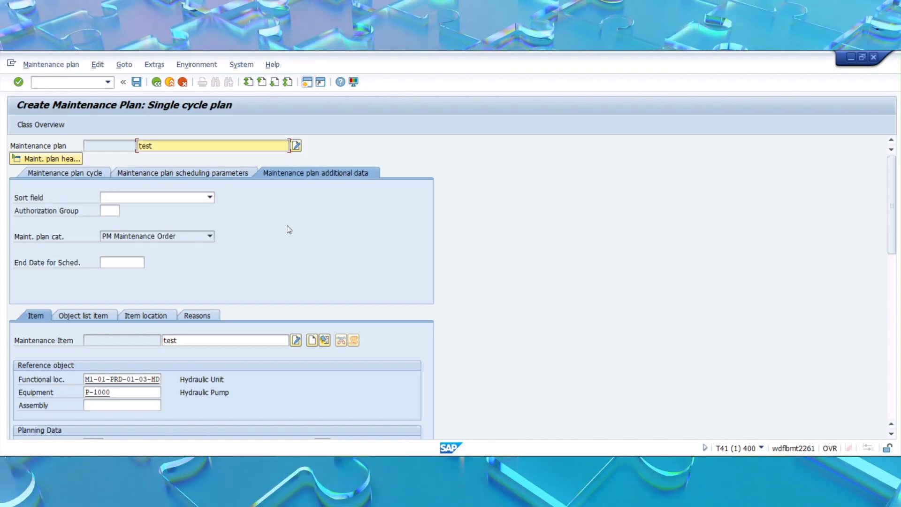
{"action": "left_click", "coordinate": [211, 198]}
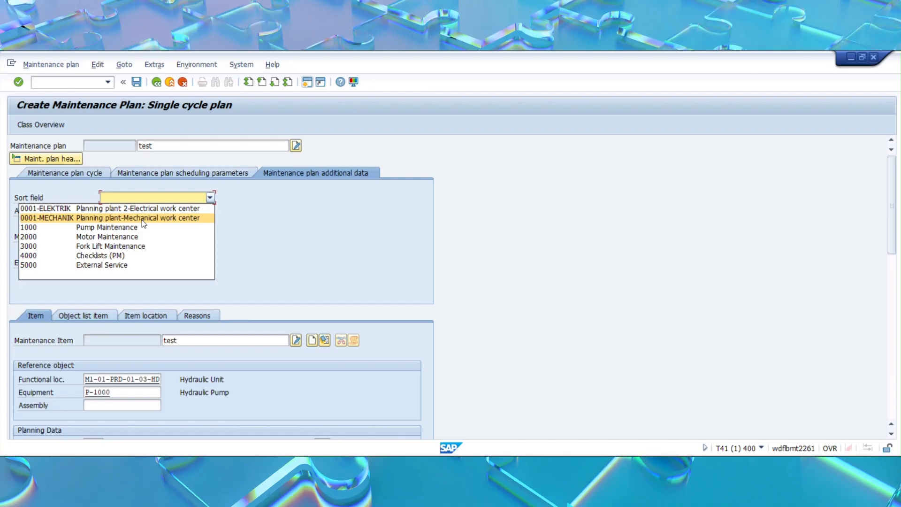
{"action": "left_click", "coordinate": [114, 229]}
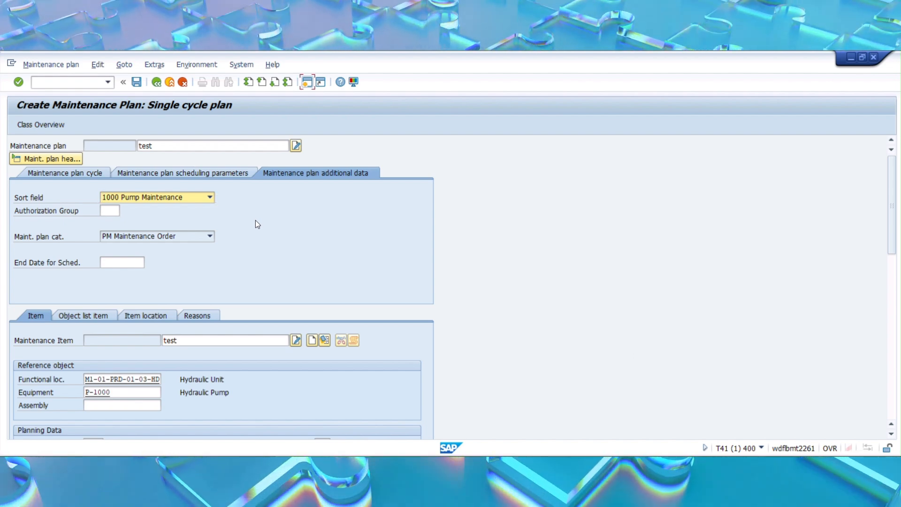
{"action": "left_click", "coordinate": [173, 199]}
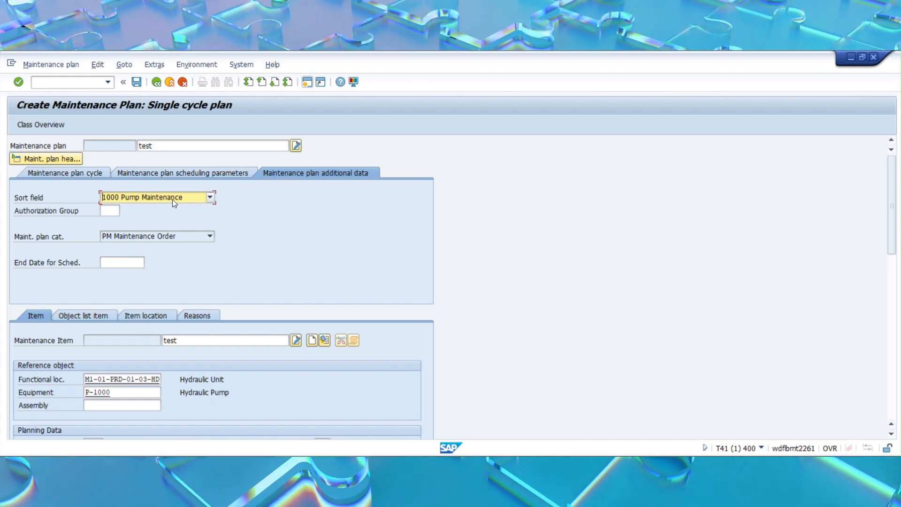
{"action": "left_click", "coordinate": [167, 197]}
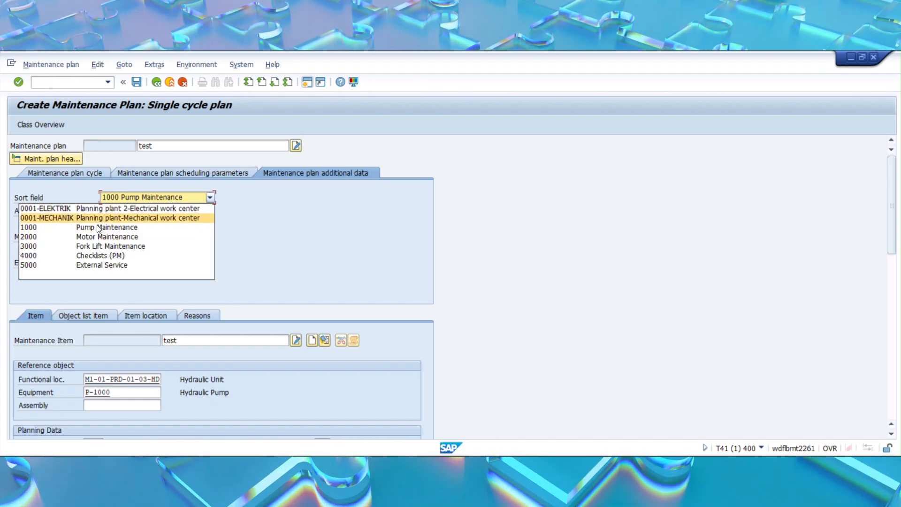
{"action": "left_click", "coordinate": [201, 228]}
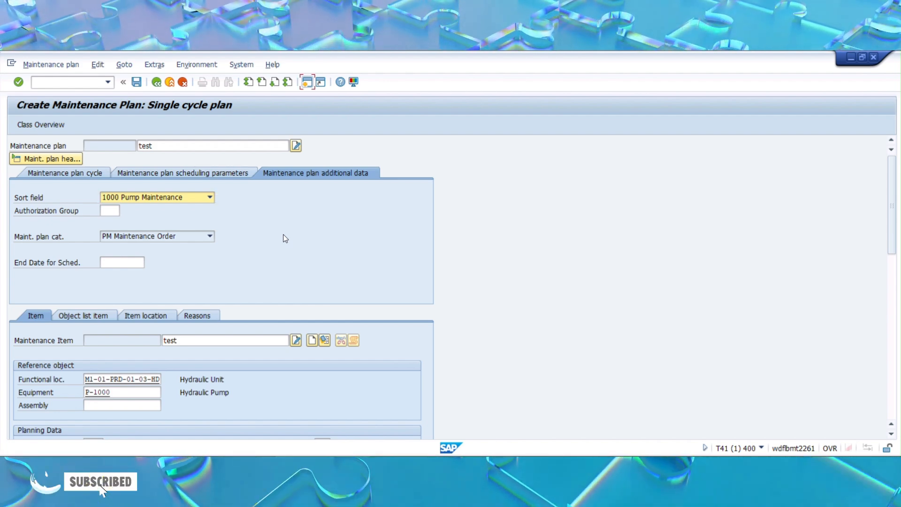
{"action": "left_click", "coordinate": [108, 210]}
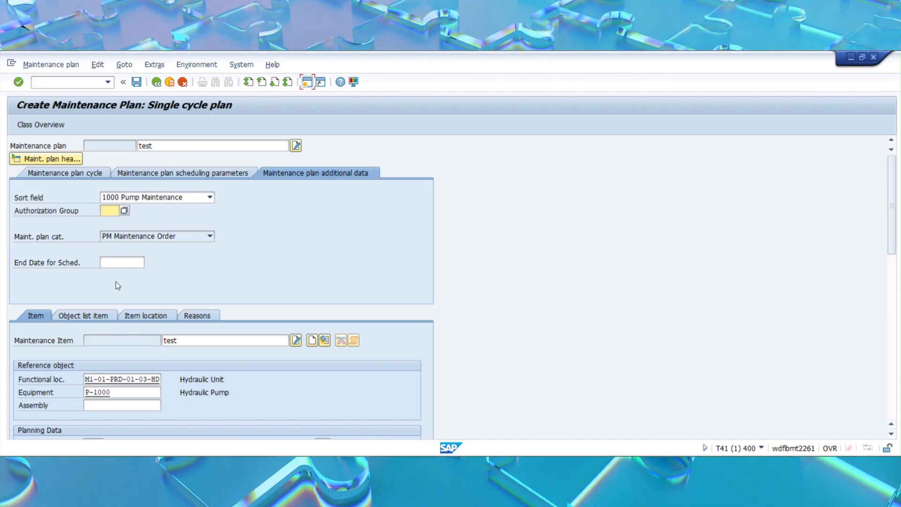
{"action": "left_click", "coordinate": [125, 265]}
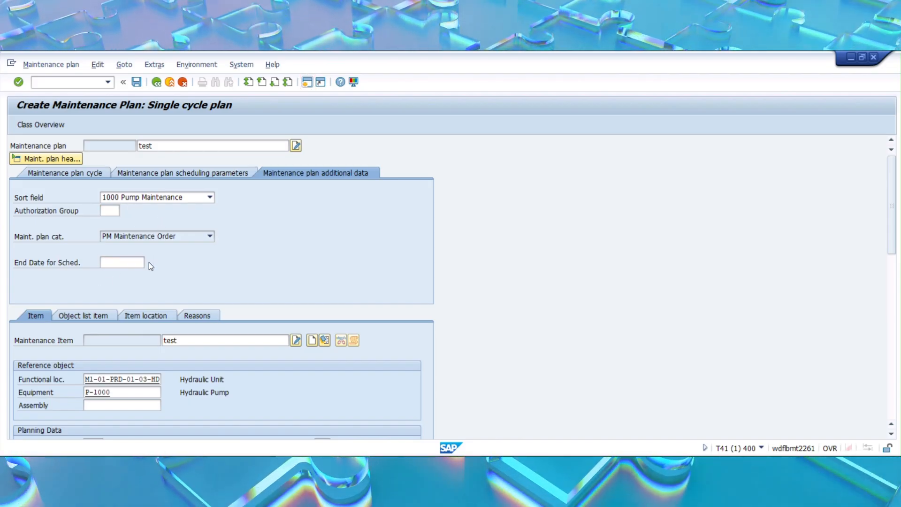
{"action": "left_click", "coordinate": [148, 262]}
{"action": "left_click_drag", "start_coordinate": [185, 196], "coordinate": [525, 144]}
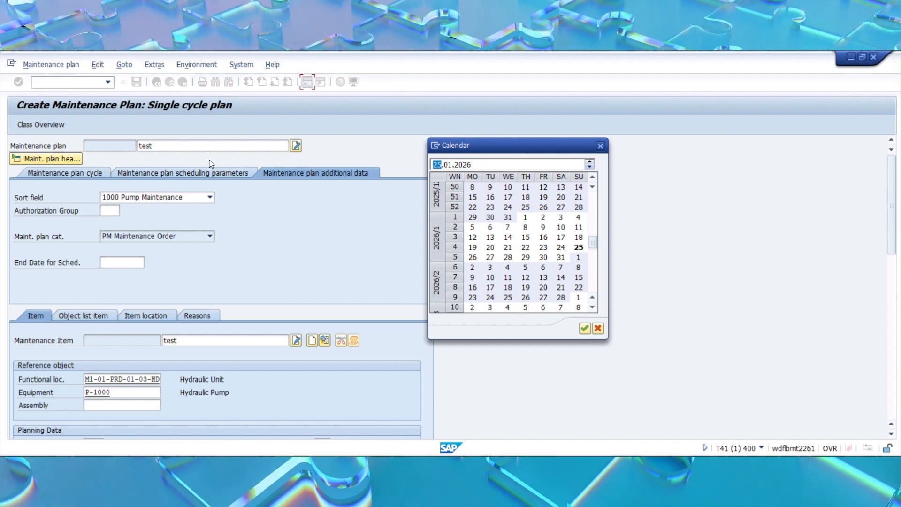
{"action": "left_click", "coordinate": [598, 328]}
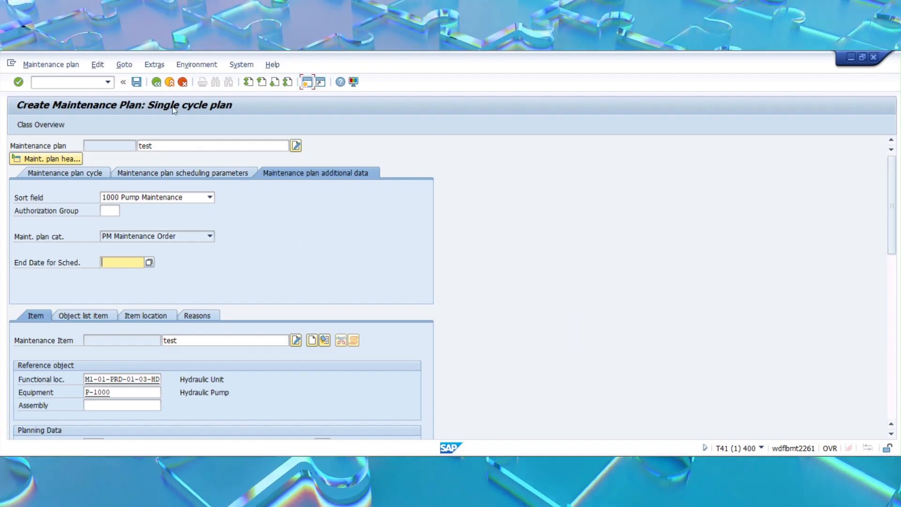
Save the new single cycle maintenance plan and open it in display mode.
{"action": "left_click", "coordinate": [136, 82]}
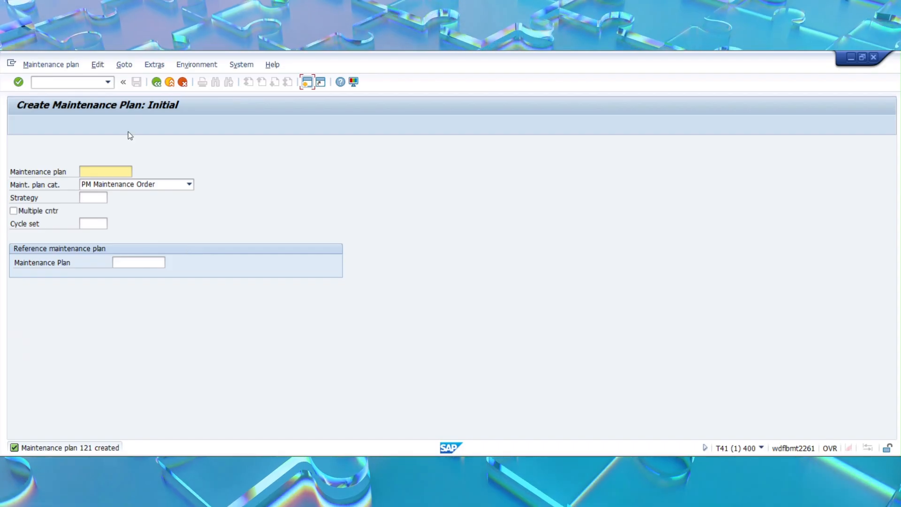
{"action": "left_click", "coordinate": [41, 65]}
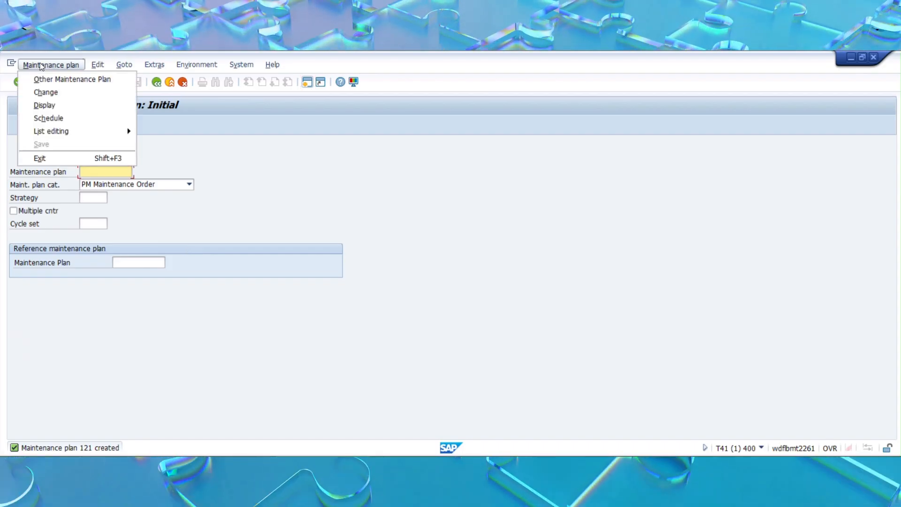
{"action": "left_click", "coordinate": [58, 109]}
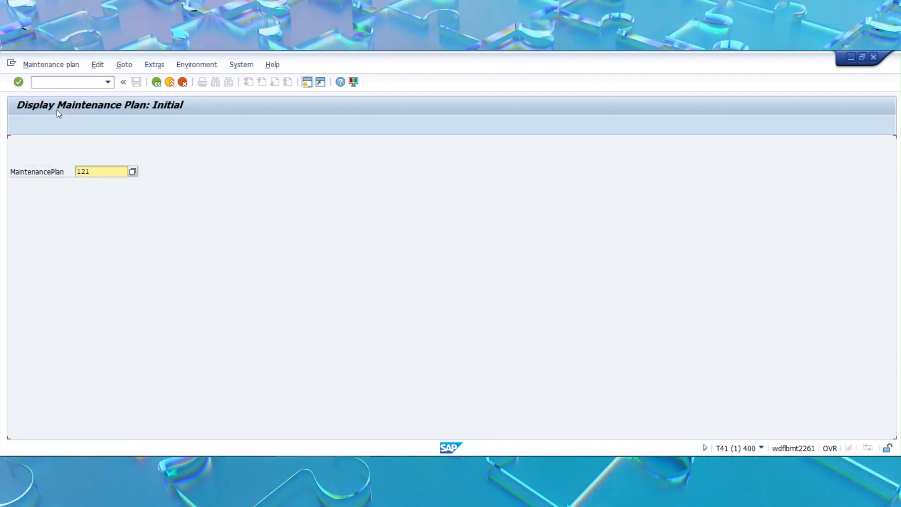
{"action": "key", "text": "Return"}
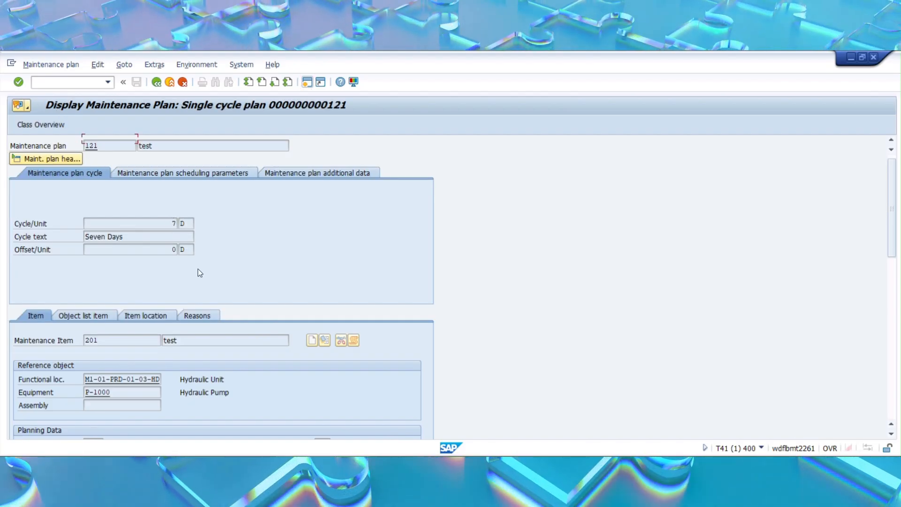
Review the saved plan's item, planning data, task list and scheduling parameters, and return to the initial display screen.
{"action": "scroll", "coordinate": [199, 269], "scroll_direction": "down", "scroll_amount": 2}
{"action": "scroll", "coordinate": [893, 288], "scroll_direction": "down", "scroll_amount": 5}
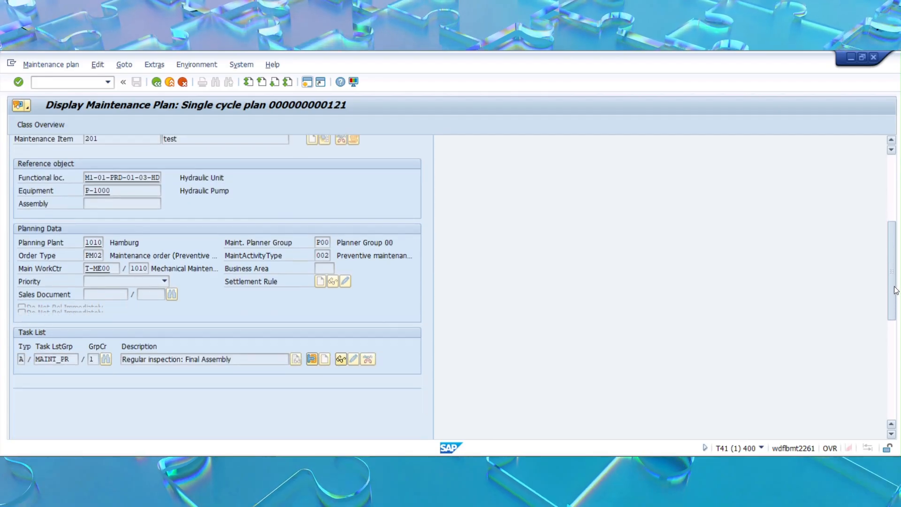
{"action": "scroll", "coordinate": [898, 206], "scroll_direction": "up", "scroll_amount": 7}
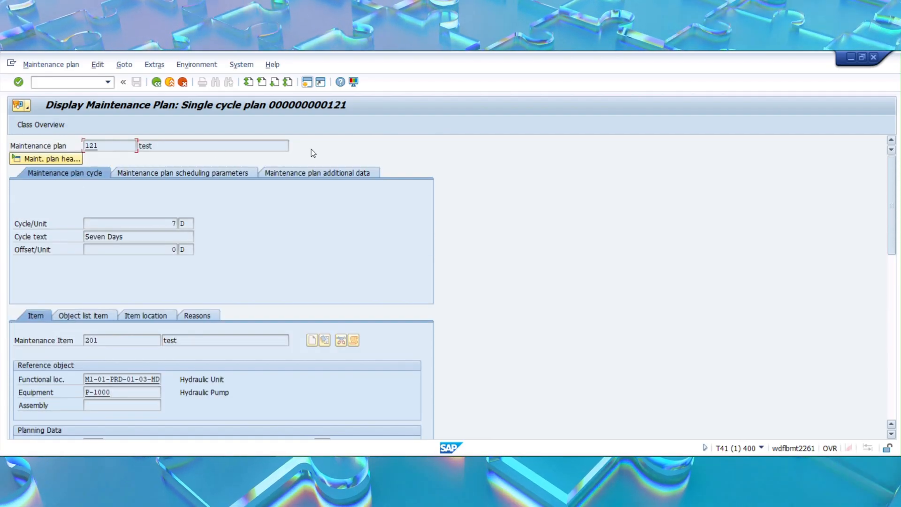
{"action": "left_click", "coordinate": [188, 174]}
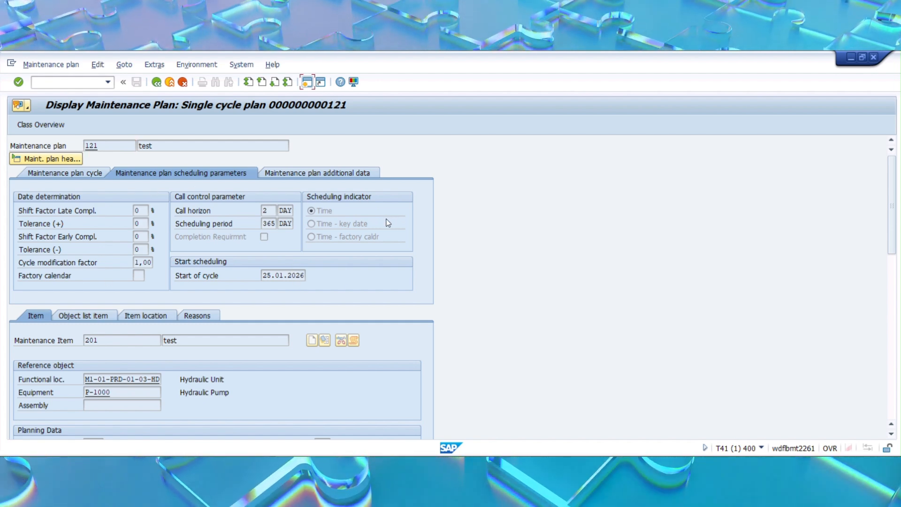
{"action": "left_click", "coordinate": [157, 82]}
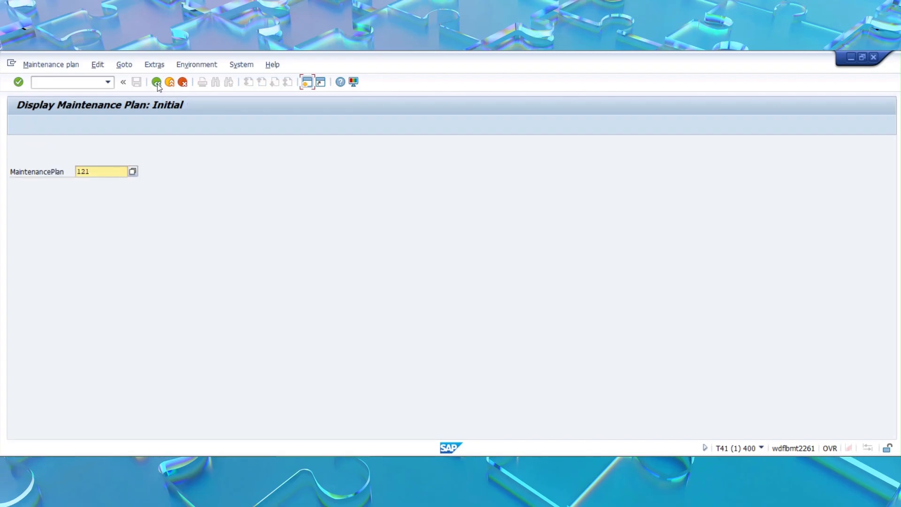
{"action": "left_click", "coordinate": [44, 67]}
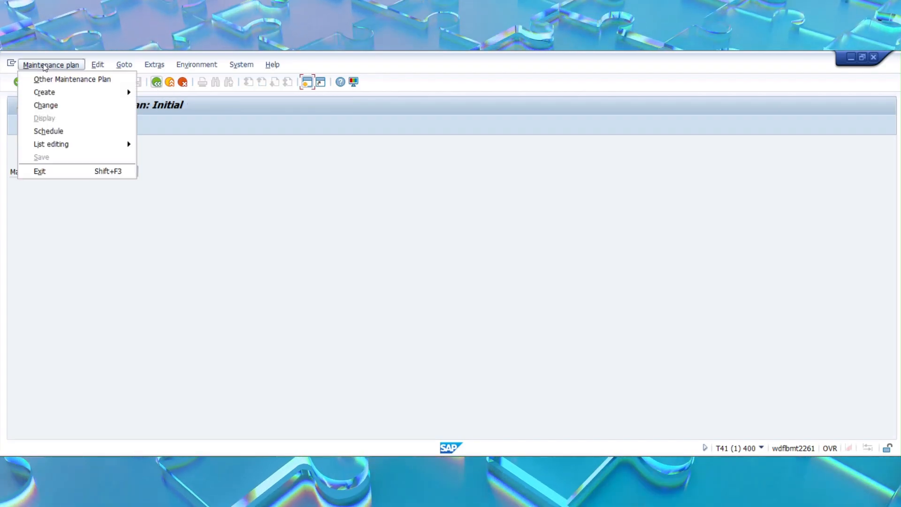
{"action": "left_click", "coordinate": [257, 196]}
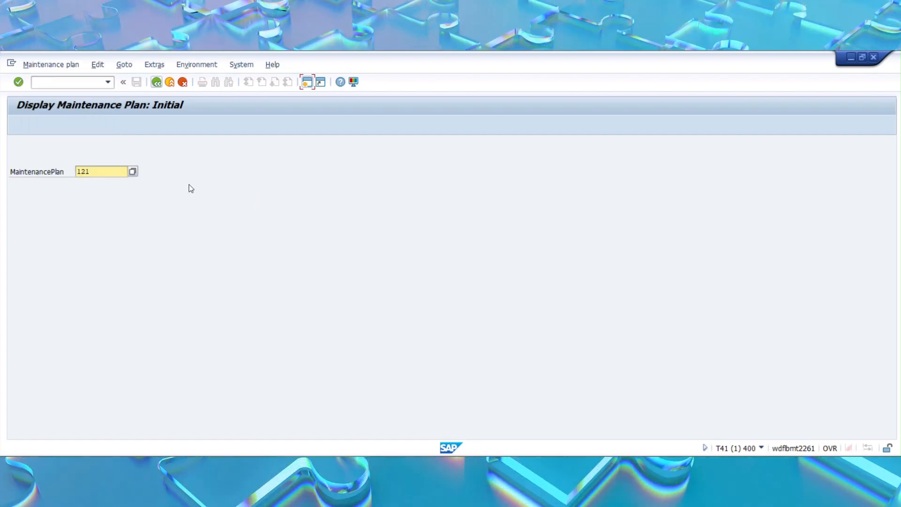
{"action": "left_click", "coordinate": [58, 65]}
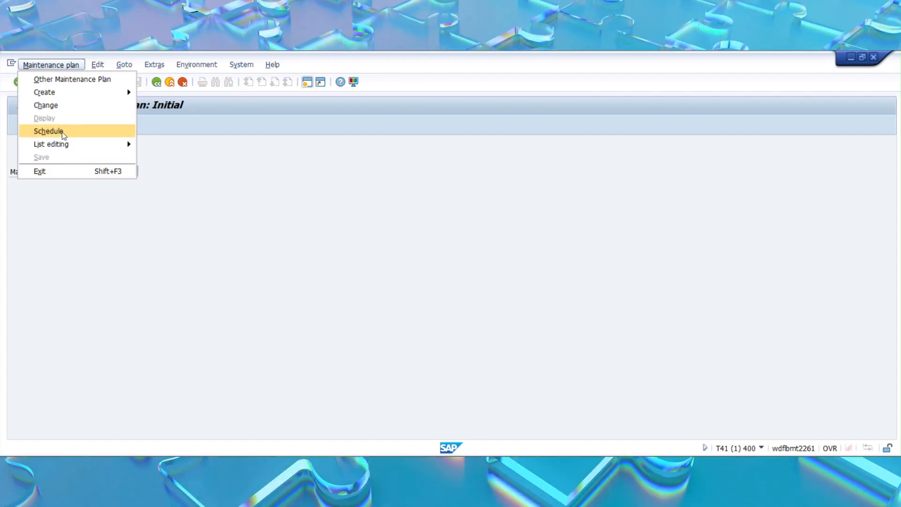
{"action": "left_click", "coordinate": [216, 170]}
Go to the scheduling transaction with /nip10 and open maintenance plan 121 for scheduling.
{"action": "left_click", "coordinate": [76, 81]}
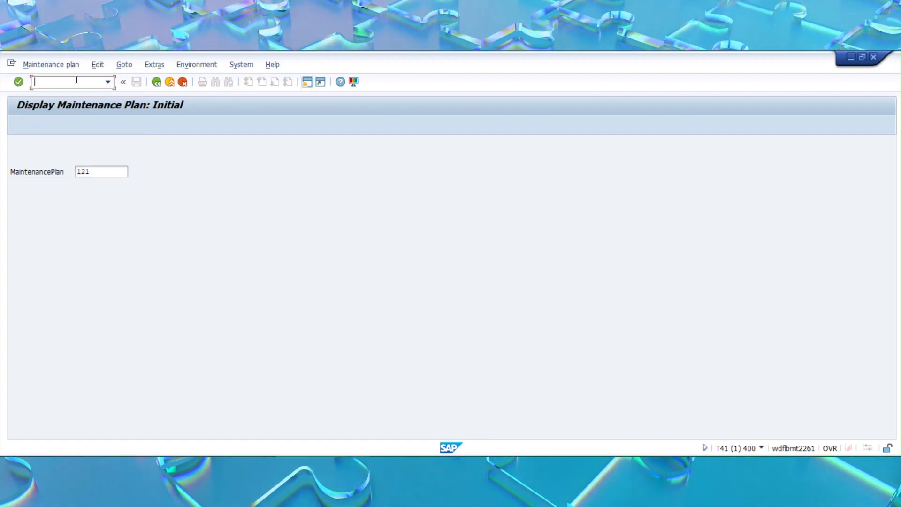
{"action": "type", "text": "/n"}
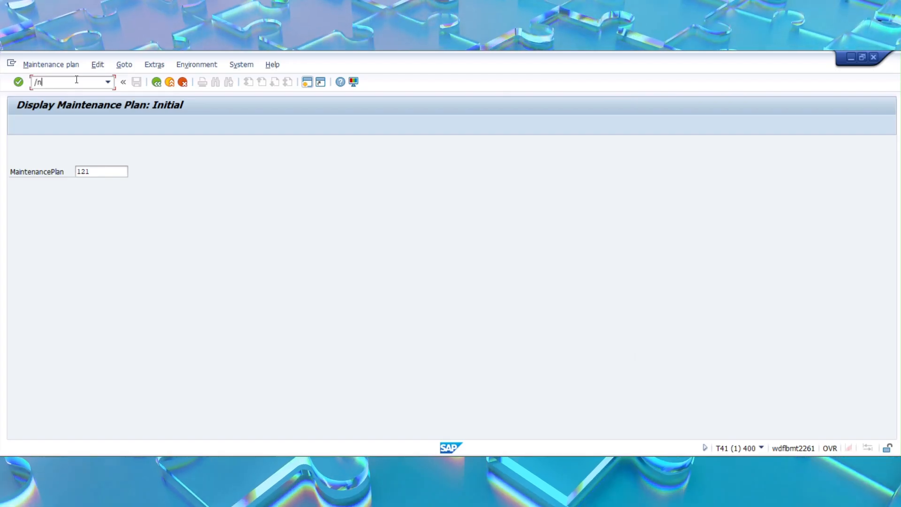
{"action": "type", "text": "ip10"}
{"action": "key", "text": "Return"}
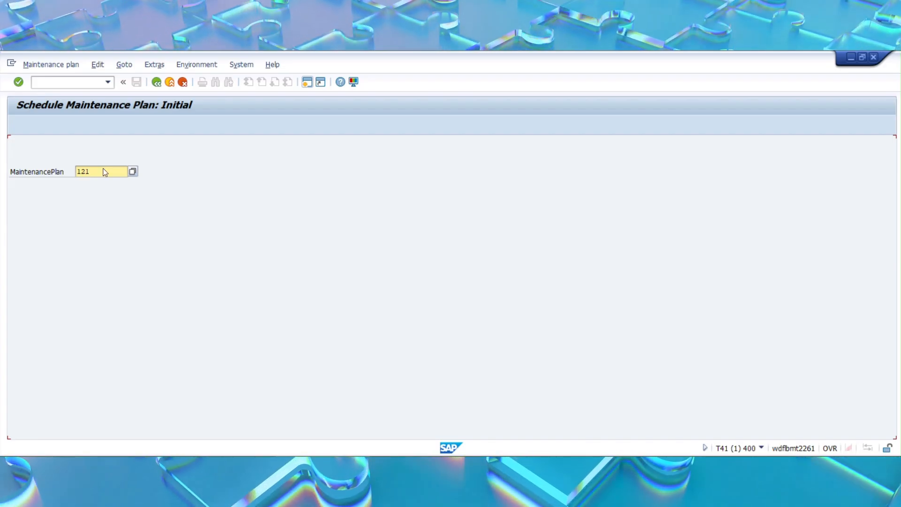
{"action": "key", "text": "Return"}
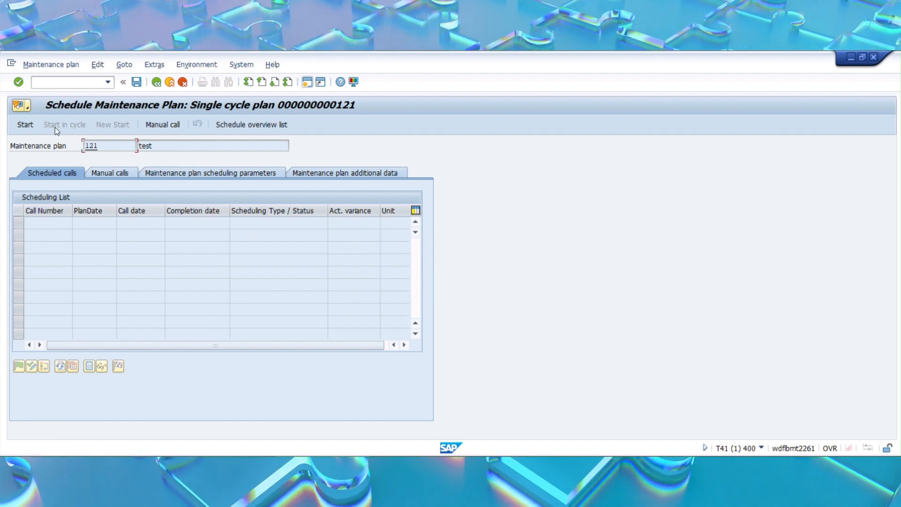
Start the scheduling of the maintenance plan with 25.01.2026 as the start of cycle.
{"action": "left_click", "coordinate": [26, 126]}
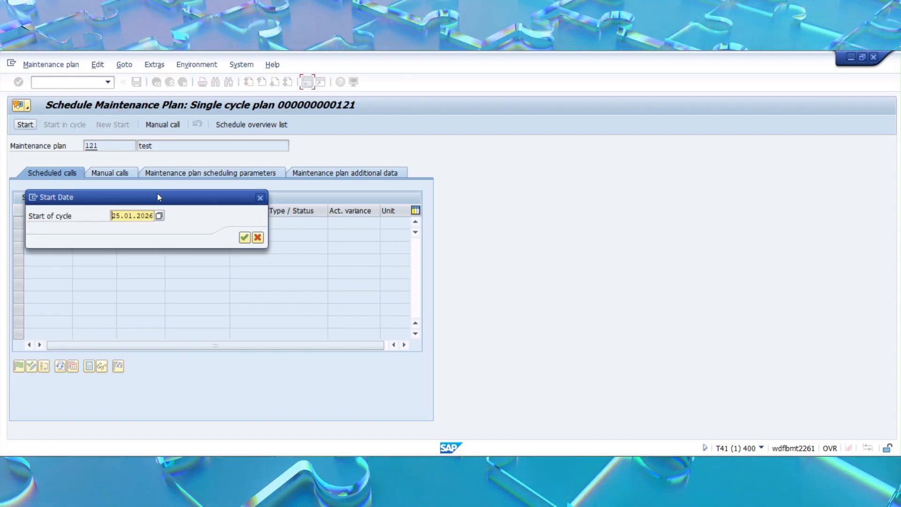
{"action": "left_click_drag", "start_coordinate": [158, 198], "coordinate": [411, 182]}
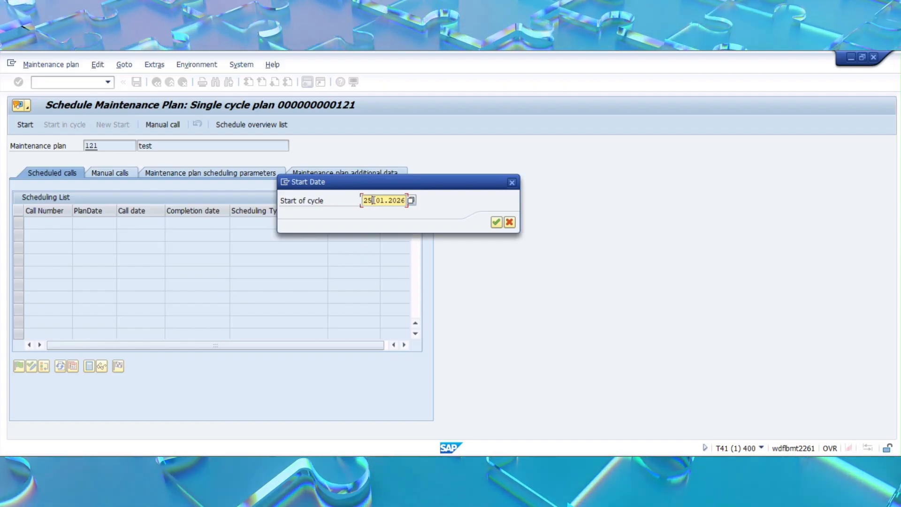
{"action": "left_click_drag", "start_coordinate": [365, 200], "coordinate": [411, 199]}
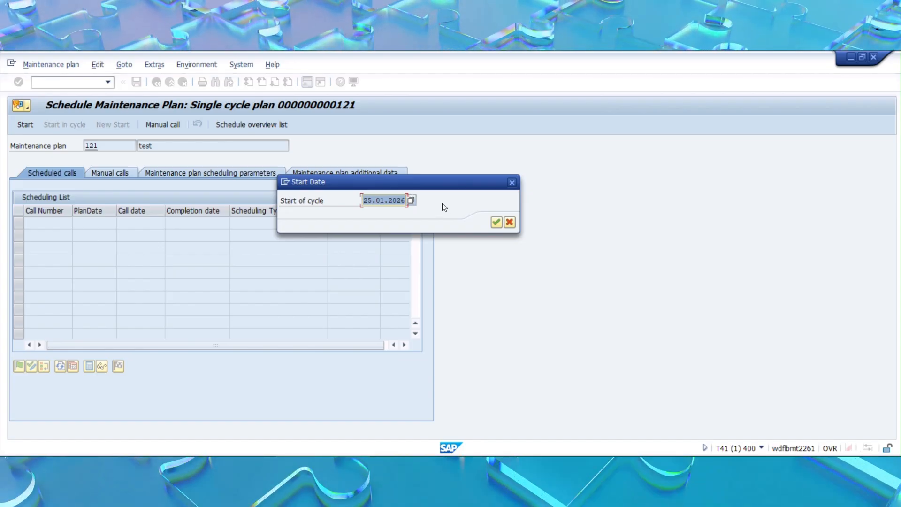
{"action": "left_click", "coordinate": [378, 200]}
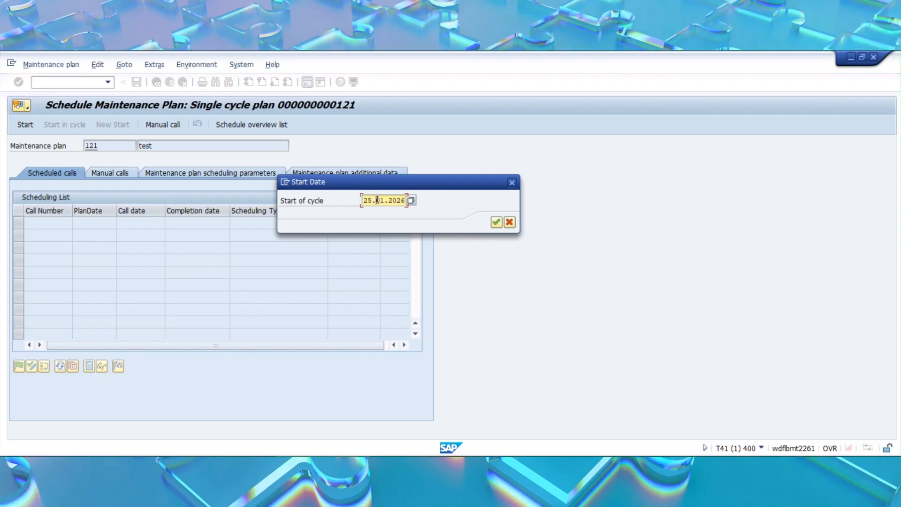
{"action": "left_click", "coordinate": [497, 223]}
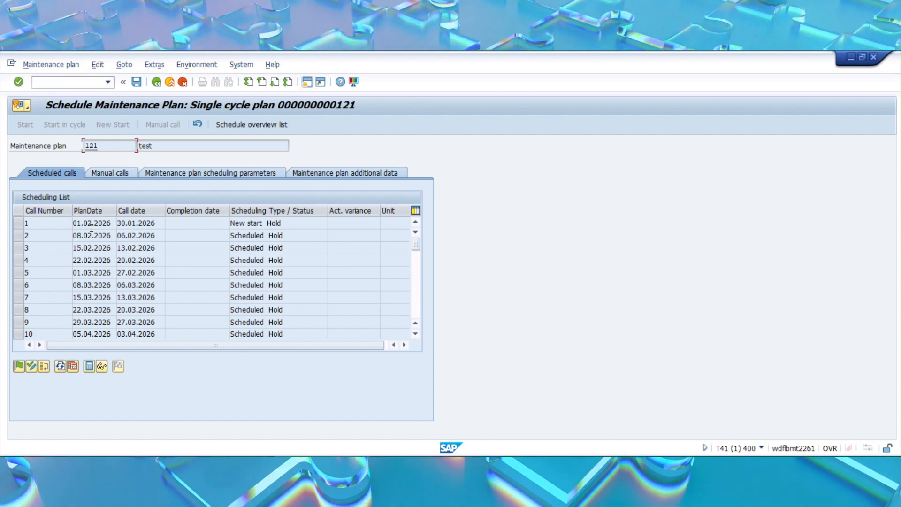
Compare the plan date and call date of call number 1 with the call horizon in the plan's scheduling parameters.
{"action": "double_click", "coordinate": [154, 223]}
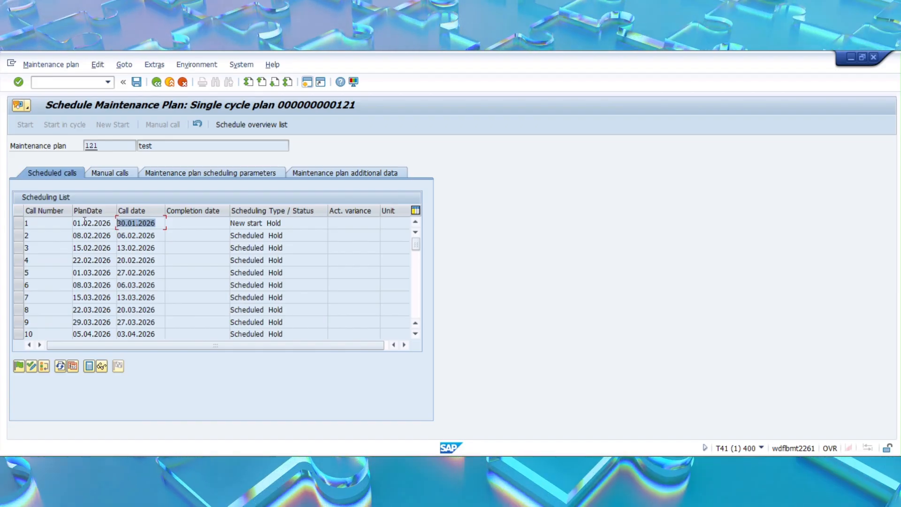
{"action": "left_click_drag", "start_coordinate": [112, 223], "coordinate": [72, 225]}
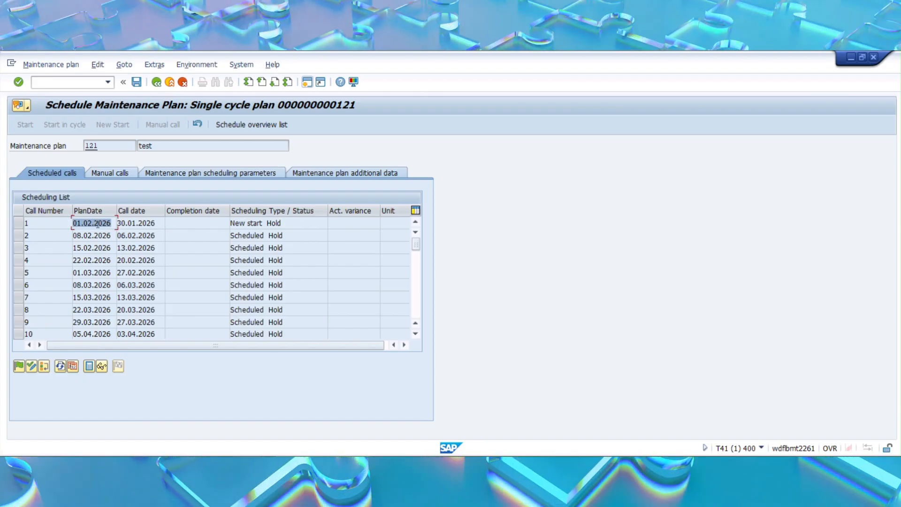
{"action": "left_click", "coordinate": [98, 224]}
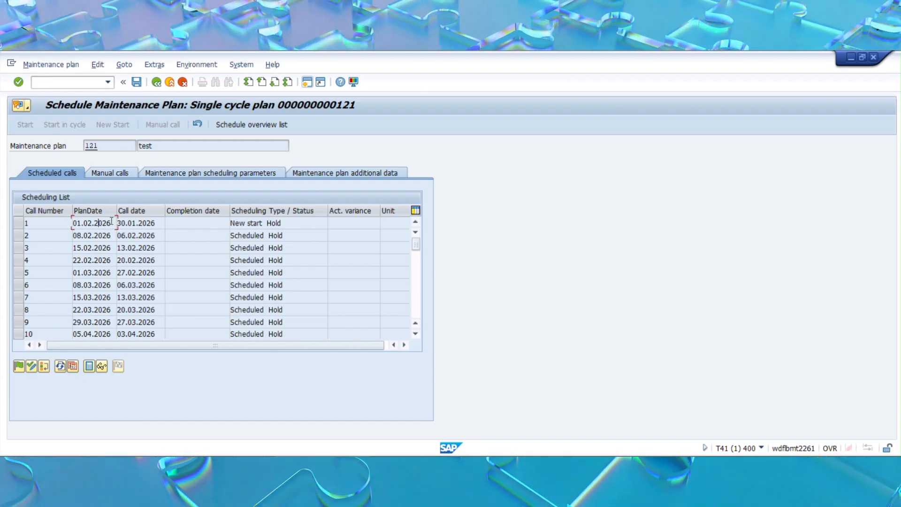
{"action": "left_click_drag", "start_coordinate": [111, 221], "coordinate": [73, 224]}
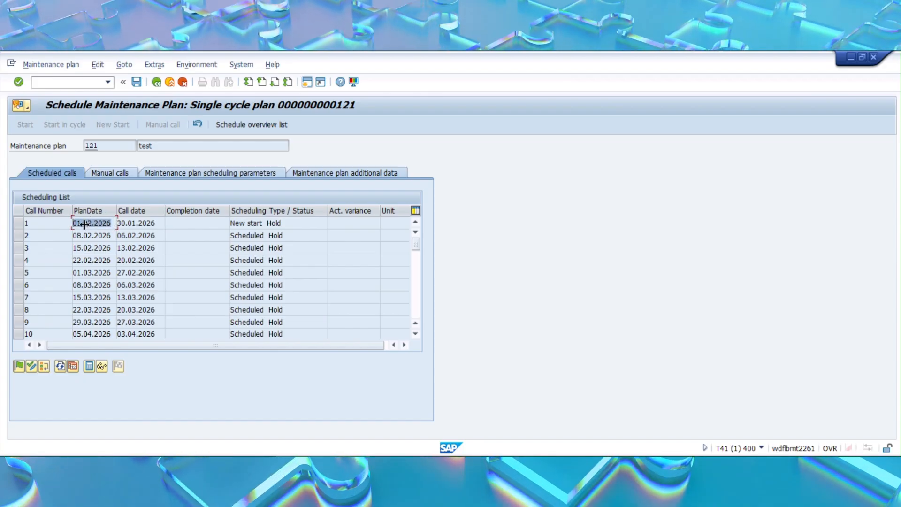
{"action": "left_click", "coordinate": [152, 224]}
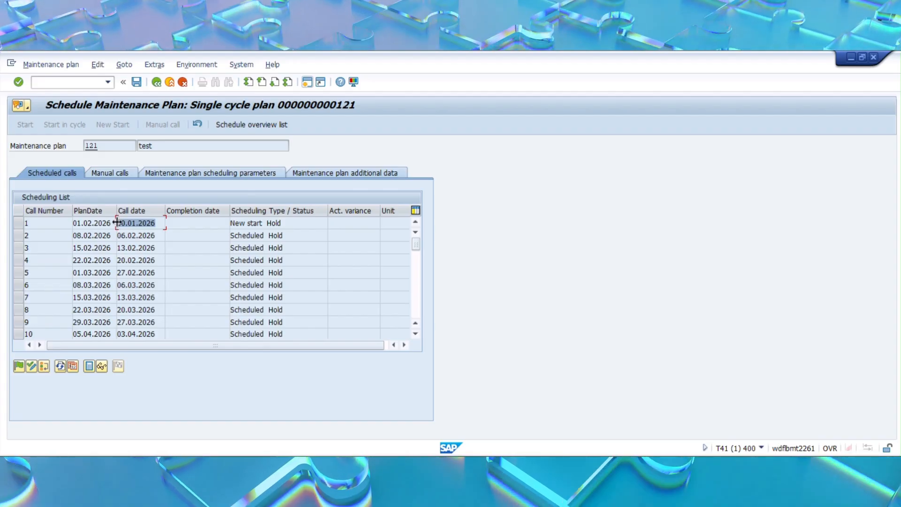
{"action": "left_click", "coordinate": [193, 178]}
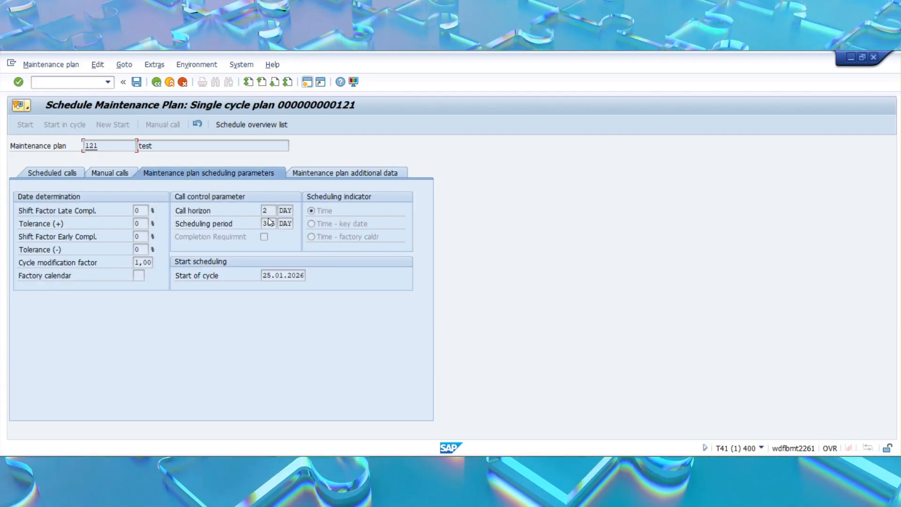
{"action": "left_click", "coordinate": [66, 172]}
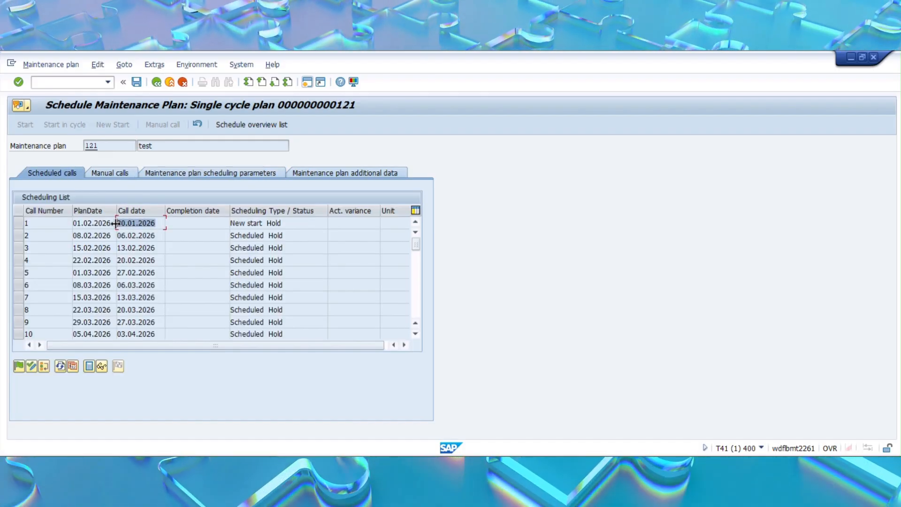
{"action": "left_click", "coordinate": [150, 223]}
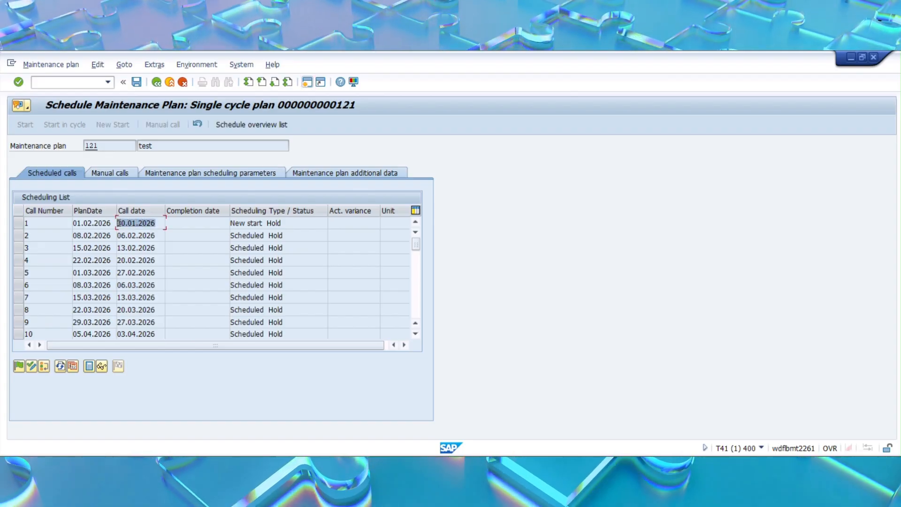
Display the scheduling algorithm for call number 1 and examine its start of cycle, planned cycle and planned due date.
{"action": "left_click", "coordinate": [21, 225]}
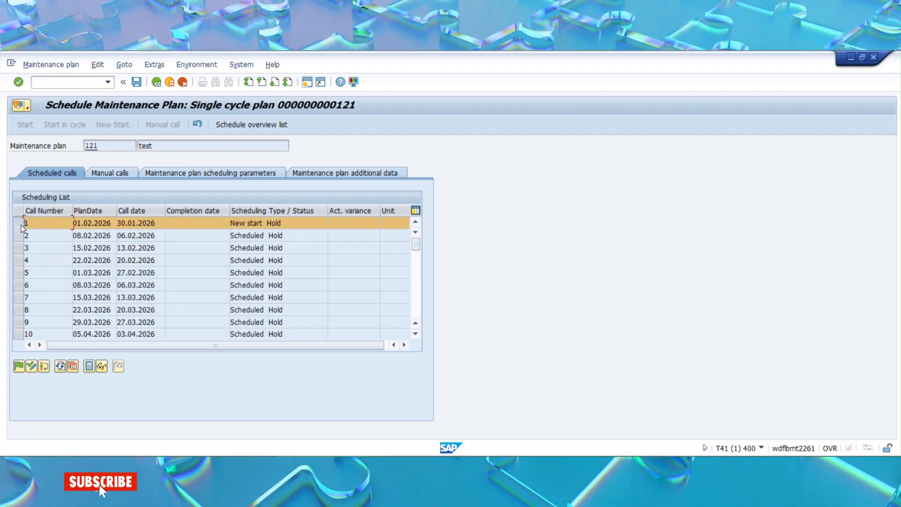
{"action": "left_click", "coordinate": [89, 368]}
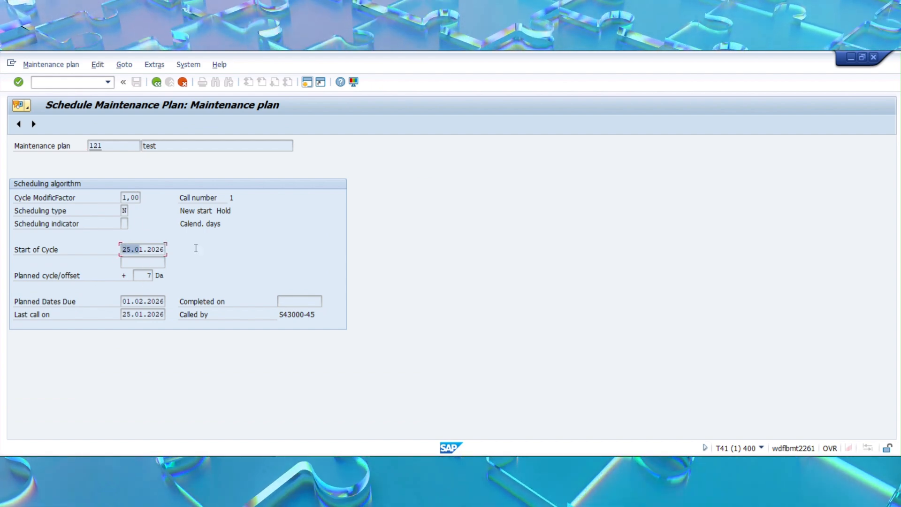
{"action": "left_click_drag", "start_coordinate": [196, 248], "coordinate": [197, 249]}
{"action": "left_click_drag", "start_coordinate": [143, 276], "coordinate": [163, 274]}
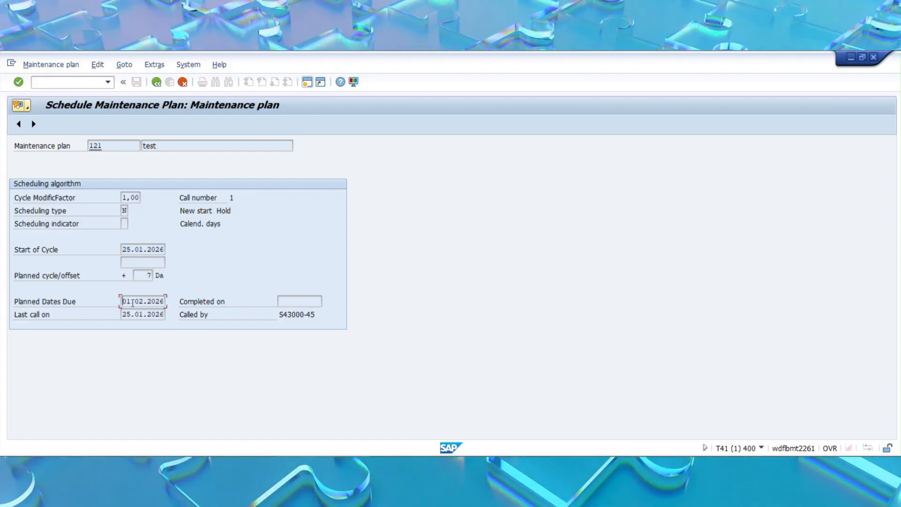
{"action": "left_click_drag", "start_coordinate": [123, 302], "coordinate": [155, 302]}
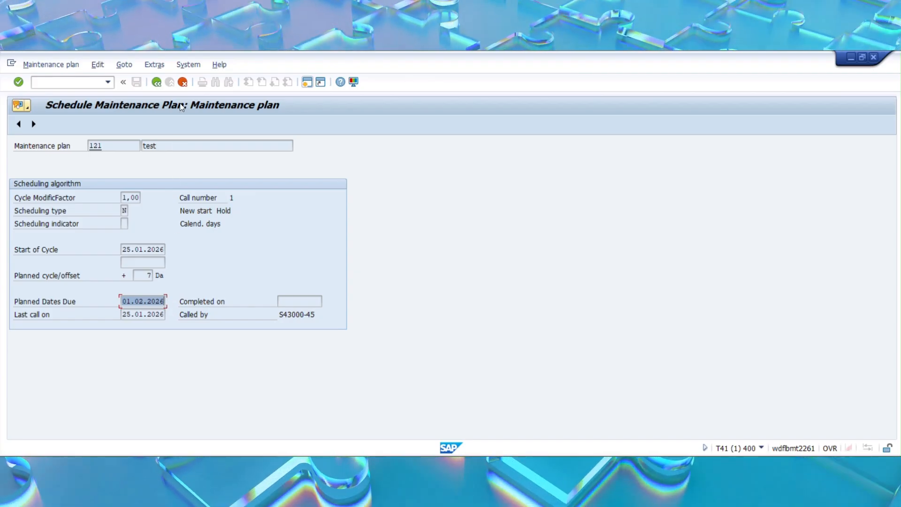
Save the scheduling of maintenance plan 121, reopen the plan to check its scheduled calls, and exit without saving again.
{"action": "left_click", "coordinate": [157, 81]}
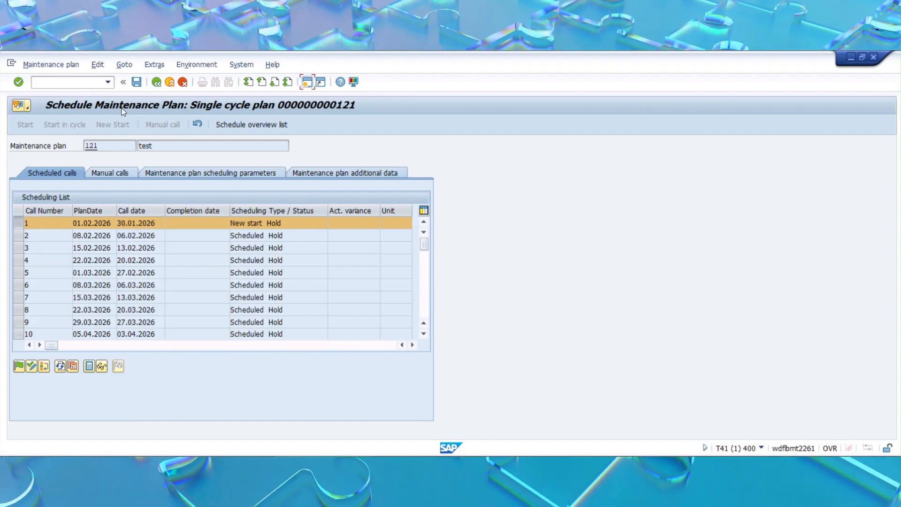
{"action": "left_click", "coordinate": [137, 82]}
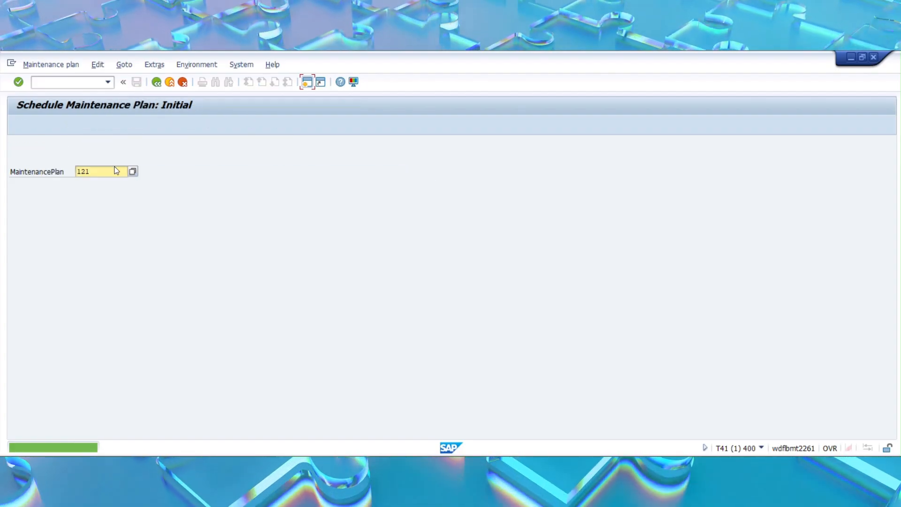
{"action": "key", "text": "Return"}
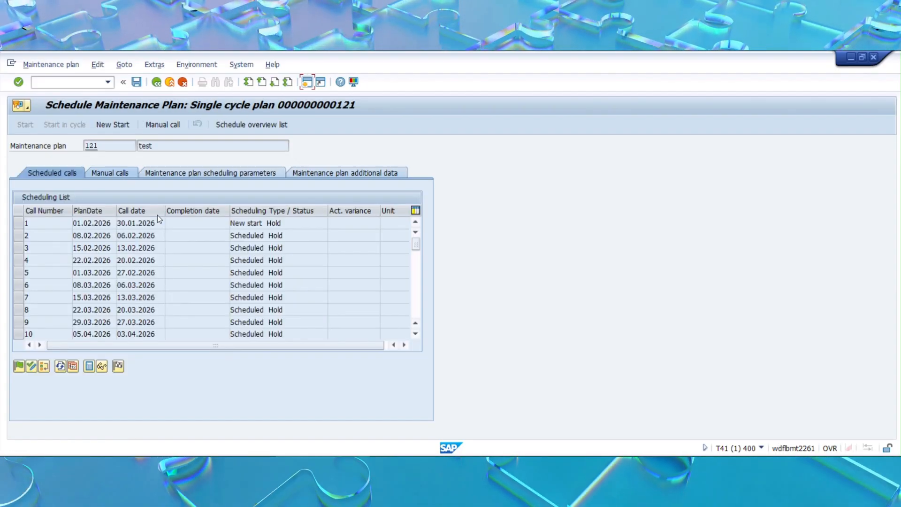
{"action": "left_click", "coordinate": [170, 82]}
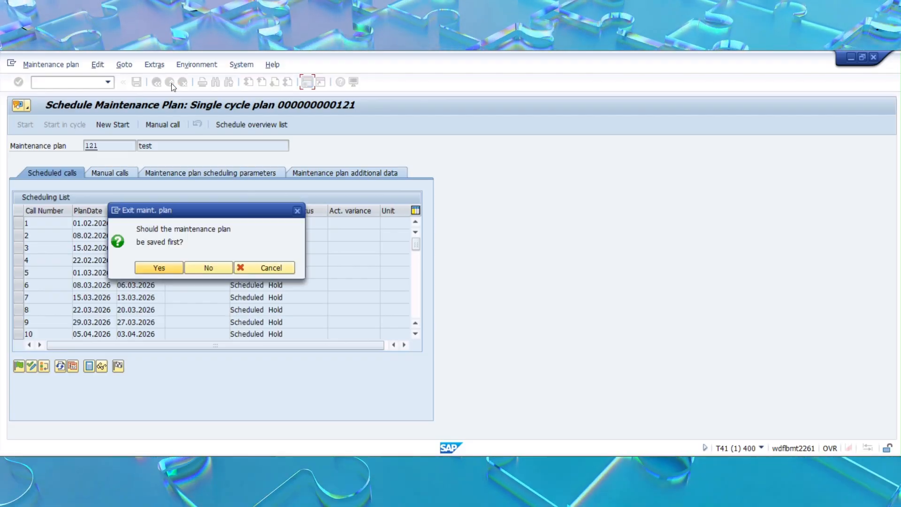
{"action": "left_click", "coordinate": [209, 267]}
Bring up the deadline monitoring transaction ip30, view its selection options, and leave it.
{"action": "left_click", "coordinate": [70, 82]}
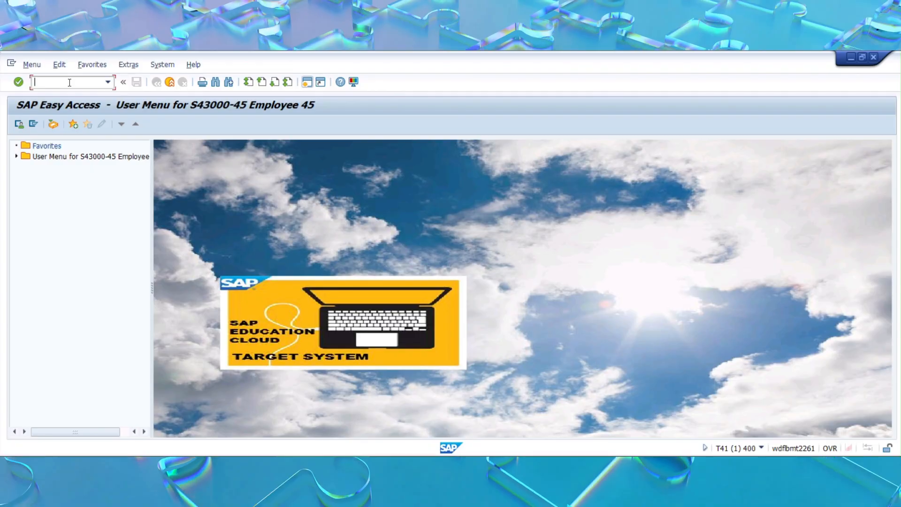
{"action": "type", "text": "ip30h"}
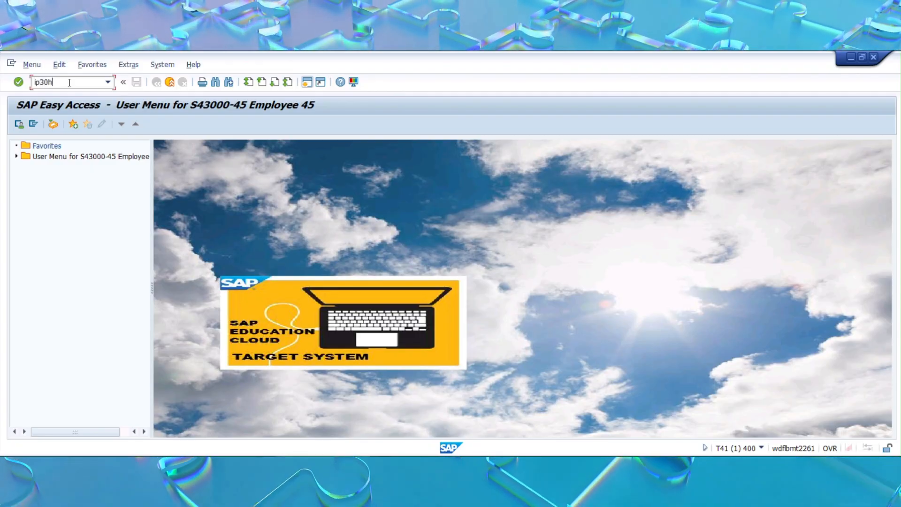
{"action": "key", "text": "Return"}
{"action": "type", "text": "ip30"}
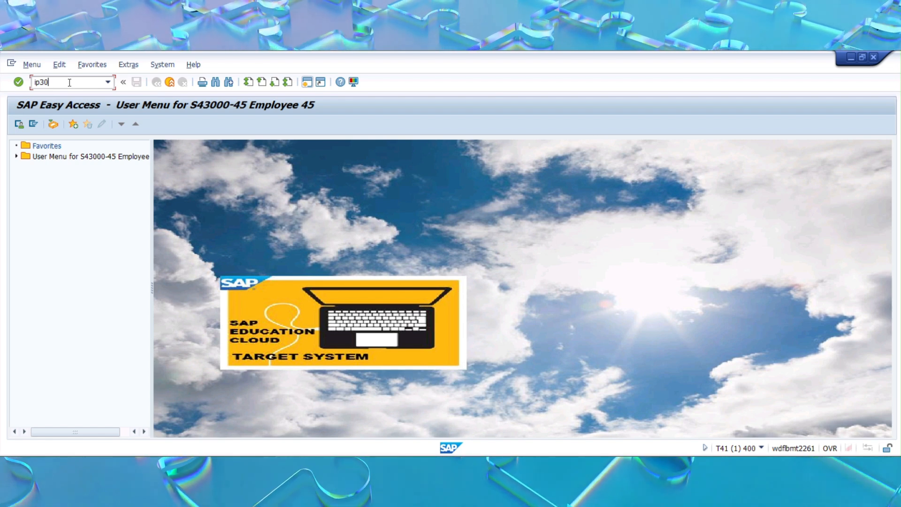
{"action": "key", "text": "Return"}
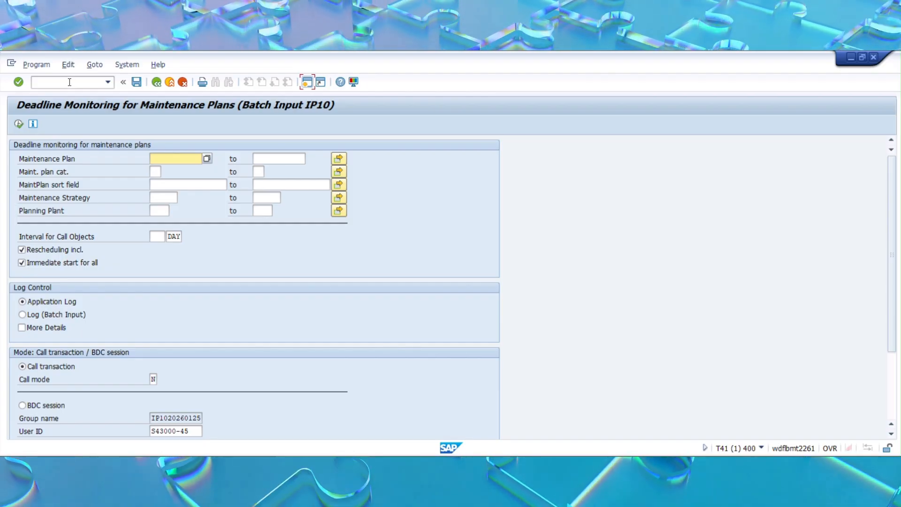
{"action": "left_click", "coordinate": [156, 83]}
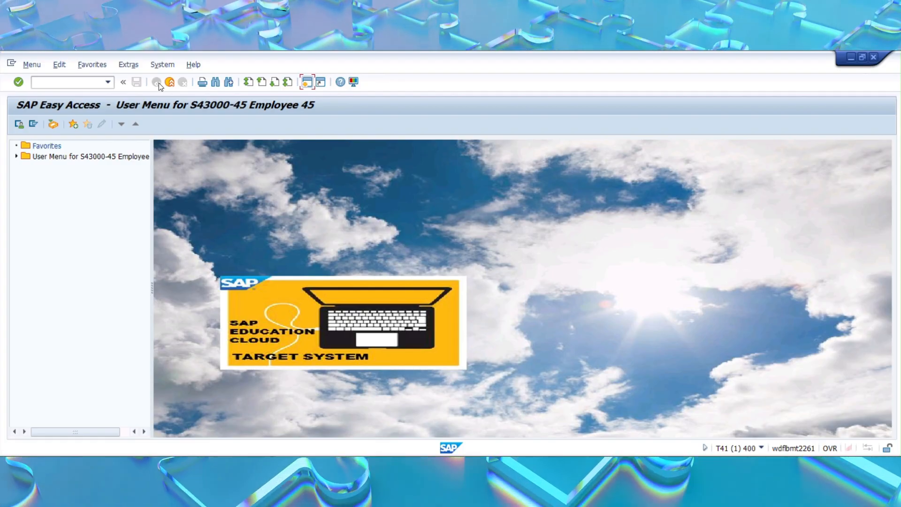
View the mass scheduling transaction ip30h, and go to the single plan scheduling transaction ip10.
{"action": "left_click", "coordinate": [66, 83]}
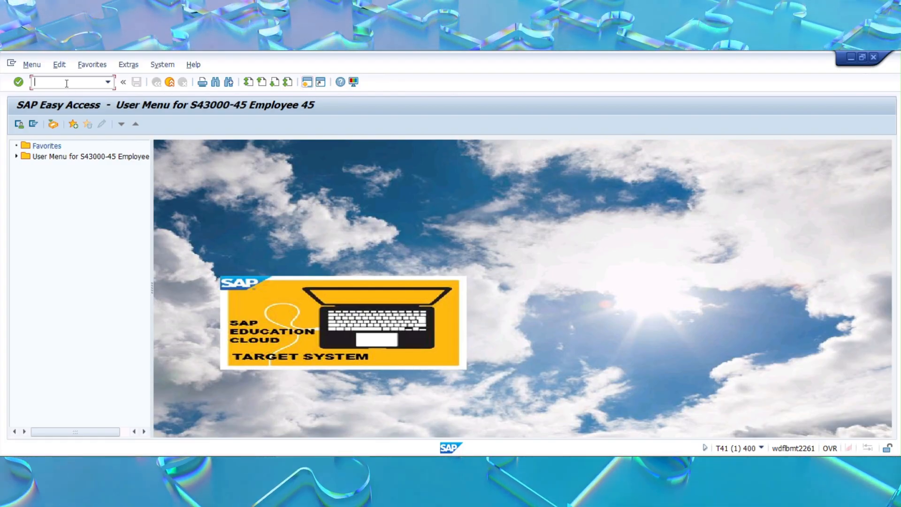
{"action": "type", "text": "ip30h"}
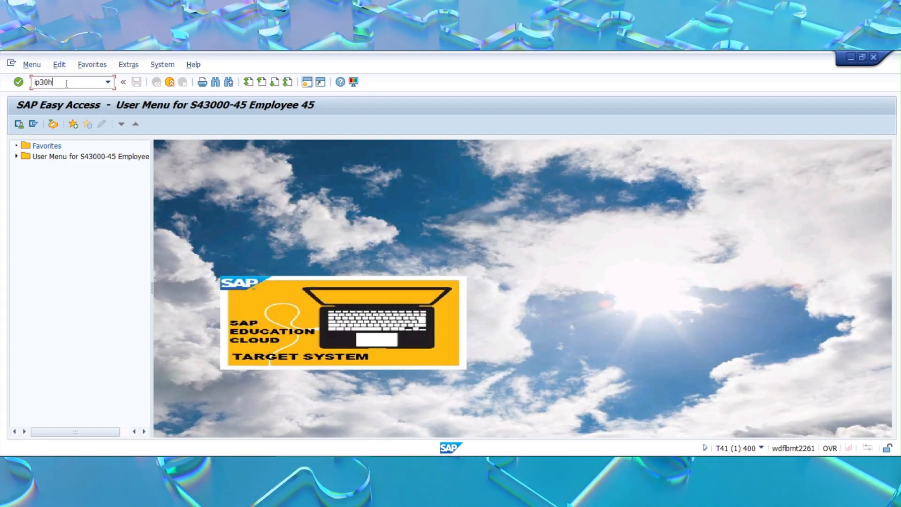
{"action": "key", "text": "Return"}
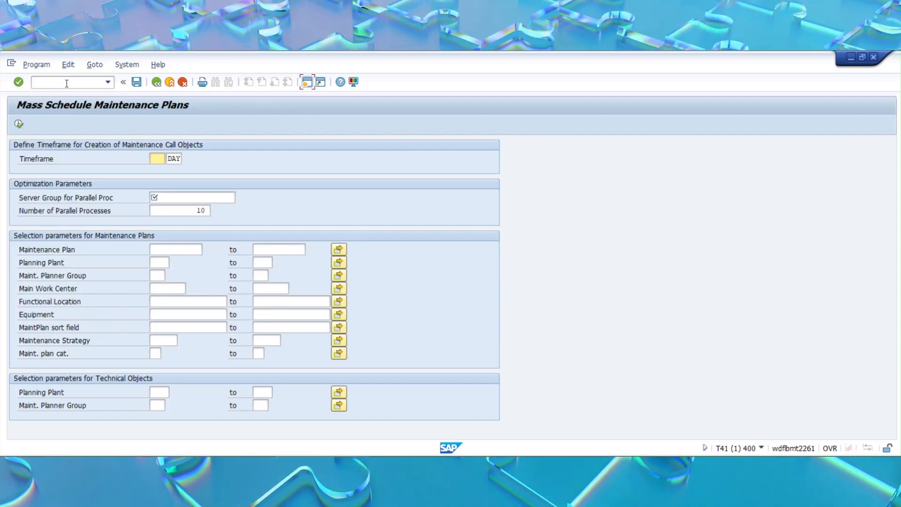
{"action": "left_click", "coordinate": [169, 83]}
{"action": "type", "text": "ip10"}
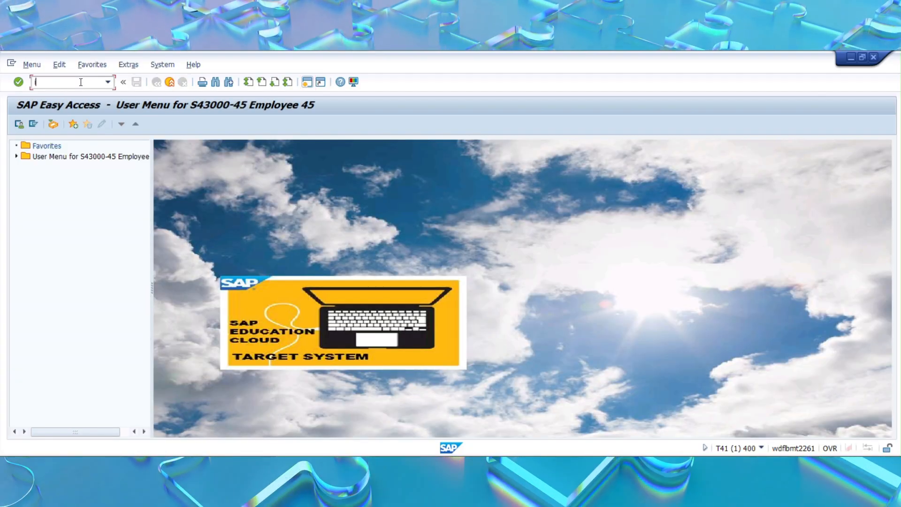
{"action": "key", "text": "Return"}
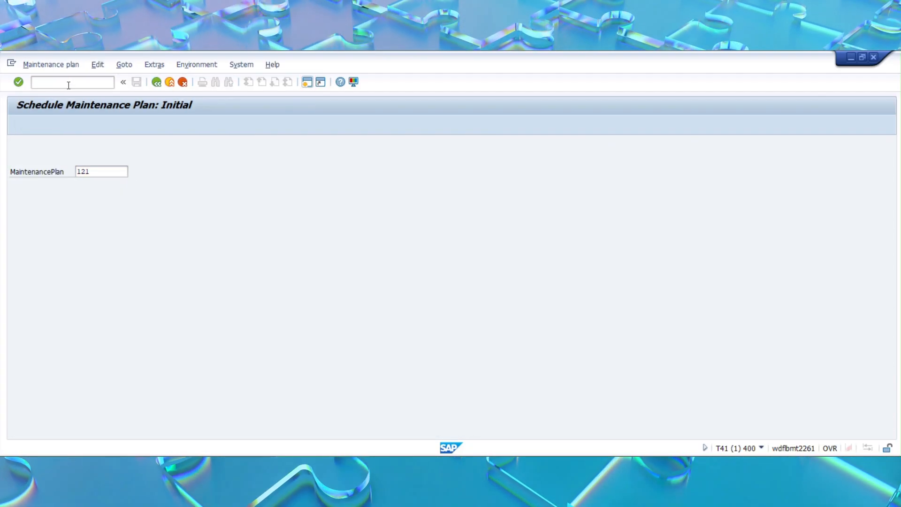
Switch directly from plan scheduling to deadline monitoring with /nip30, examine its settings, and exit.
{"action": "left_click", "coordinate": [68, 85]}
{"action": "type", "text": "/nip30"}
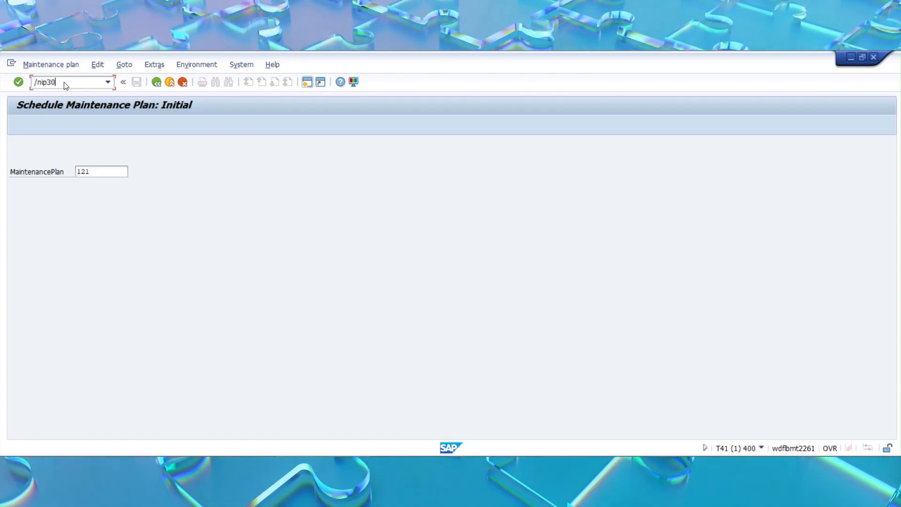
{"action": "key", "text": "Return"}
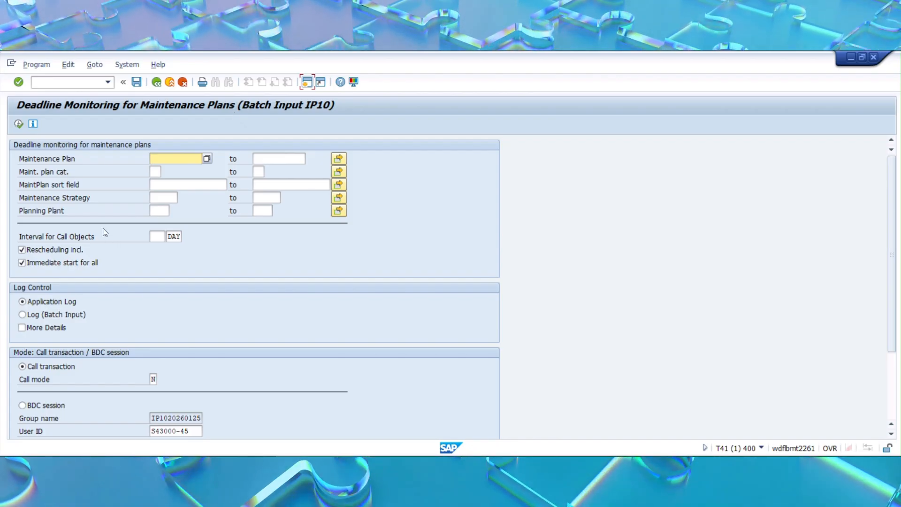
{"action": "left_click", "coordinate": [170, 85]}
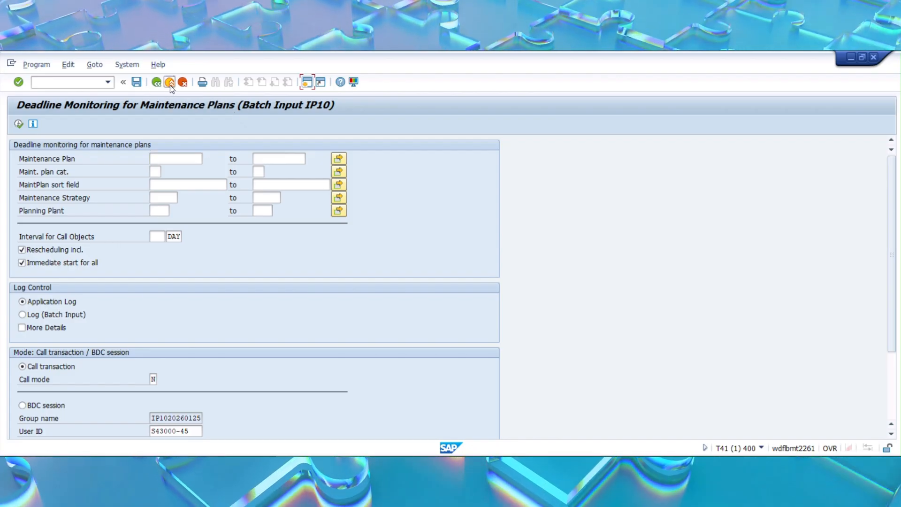
Start transaction ip30h for mass scheduling of maintenance plans.
{"action": "left_click", "coordinate": [75, 85]}
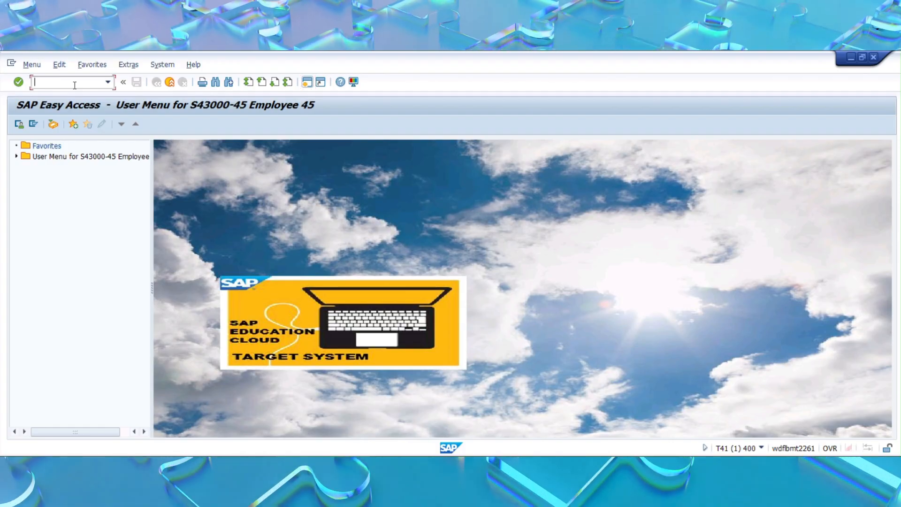
{"action": "type", "text": "ip30h"}
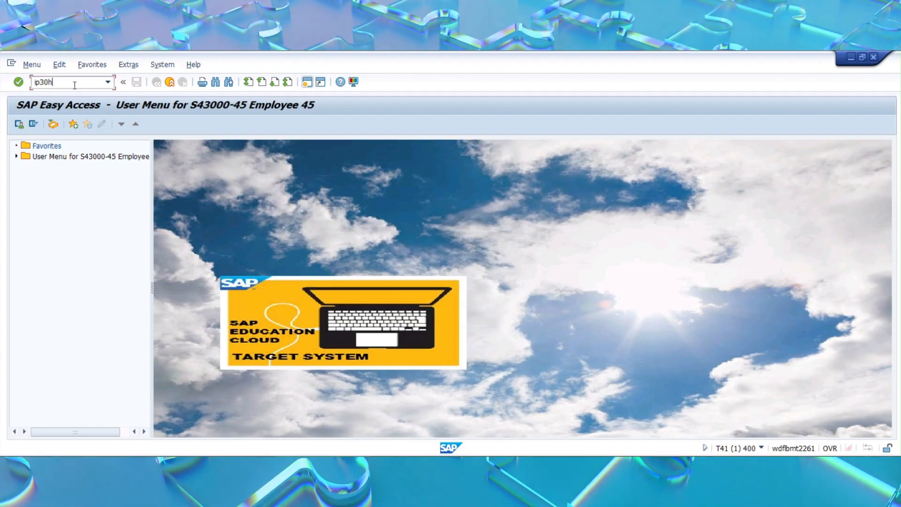
{"action": "key", "text": "Return"}
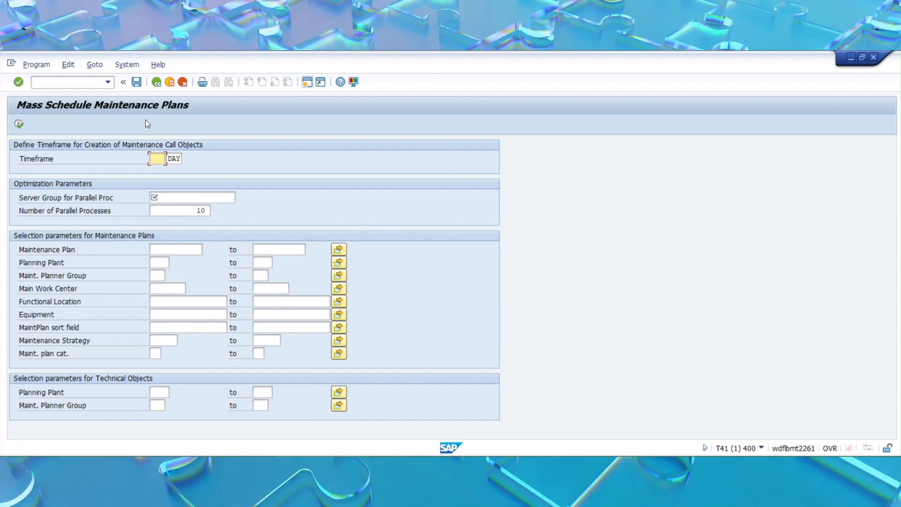
Check the available server groups for parallel processing and the session's system information without choosing anything.
{"action": "left_click", "coordinate": [239, 197]}
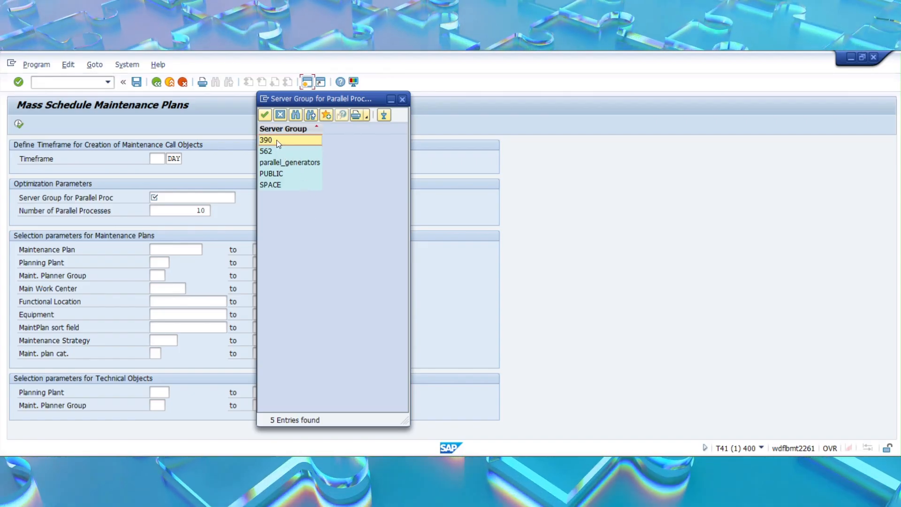
{"action": "left_click", "coordinate": [402, 99]}
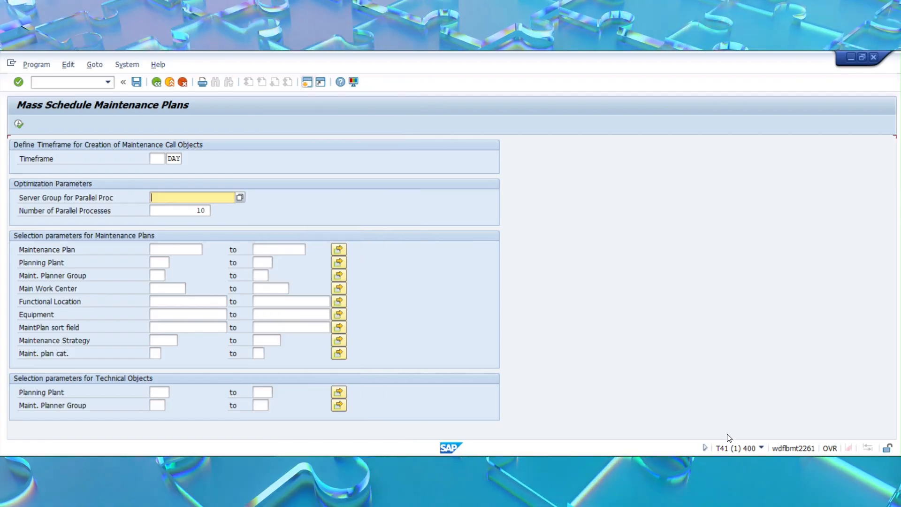
{"action": "left_click", "coordinate": [761, 448]}
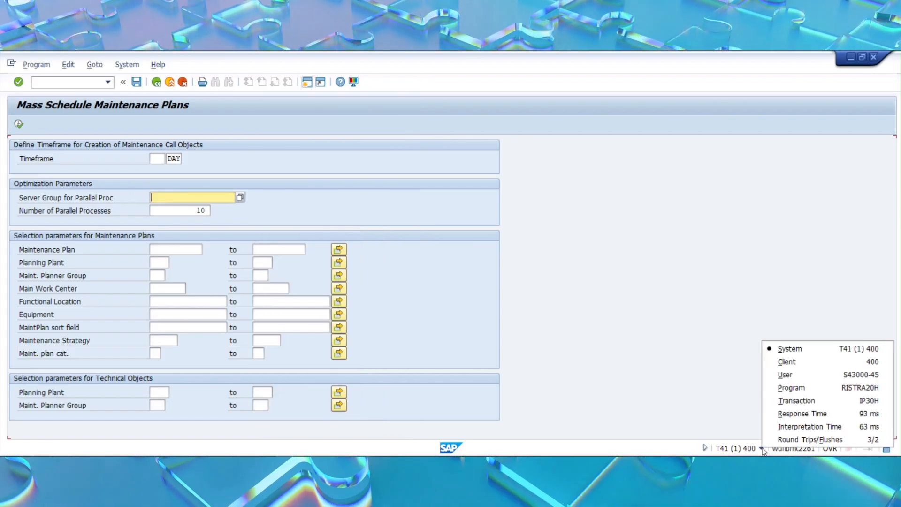
{"action": "left_click", "coordinate": [762, 448]}
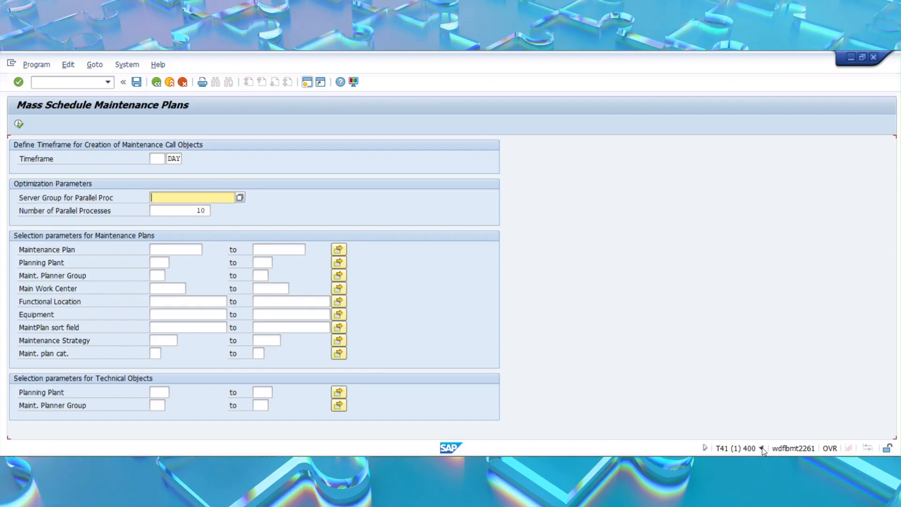
Choose server group 390 for parallel processing and set the timeframe for creating call objects to 30 days.
{"action": "left_click", "coordinate": [240, 197]}
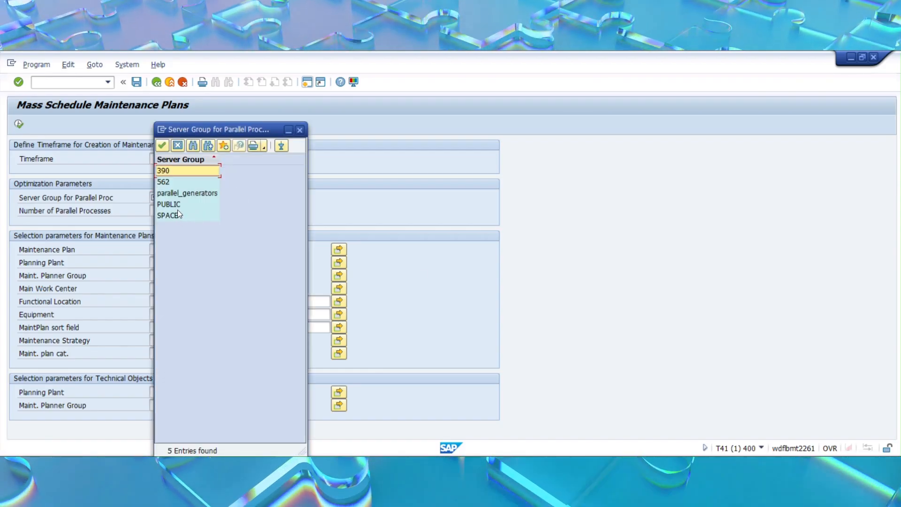
{"action": "left_click", "coordinate": [170, 173]}
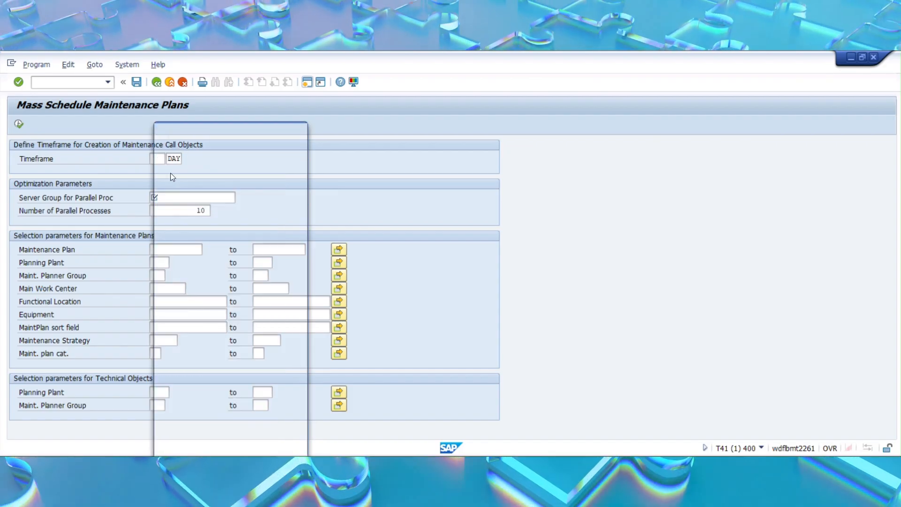
{"action": "left_click", "coordinate": [180, 215]}
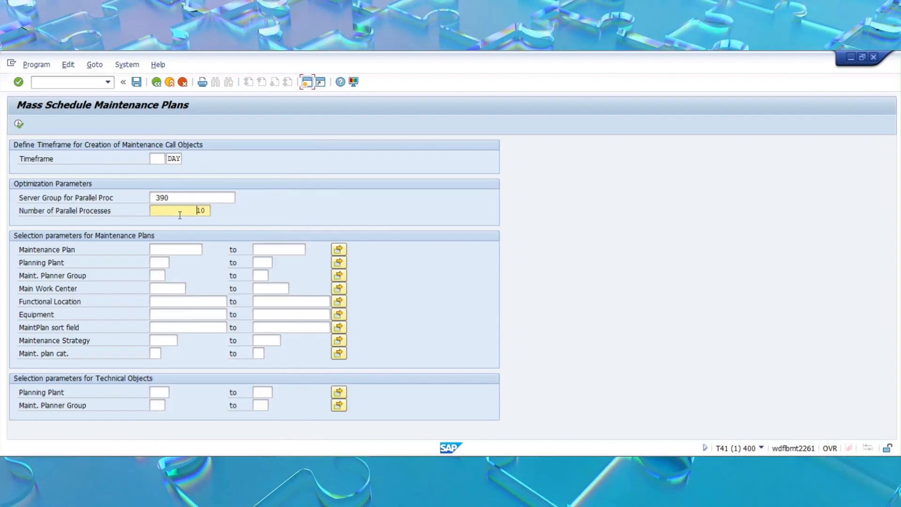
{"action": "left_click", "coordinate": [159, 160]}
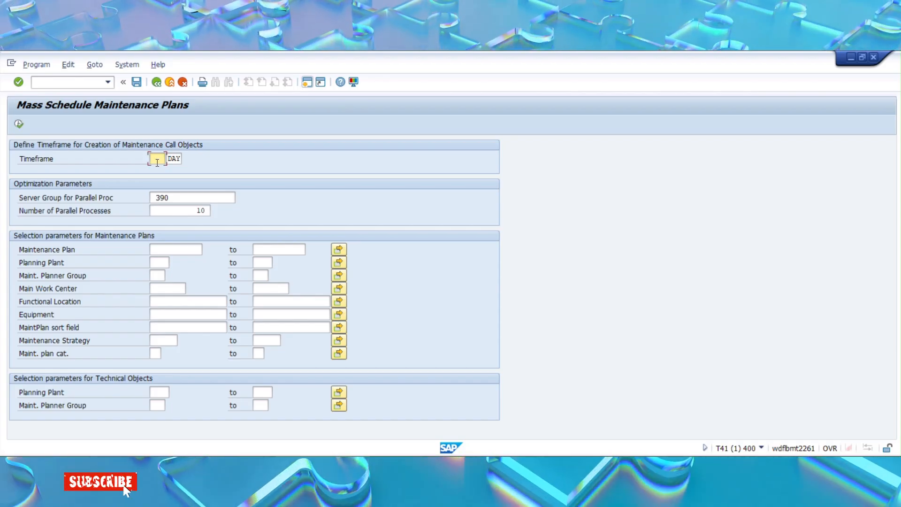
{"action": "type", "text": "30"}
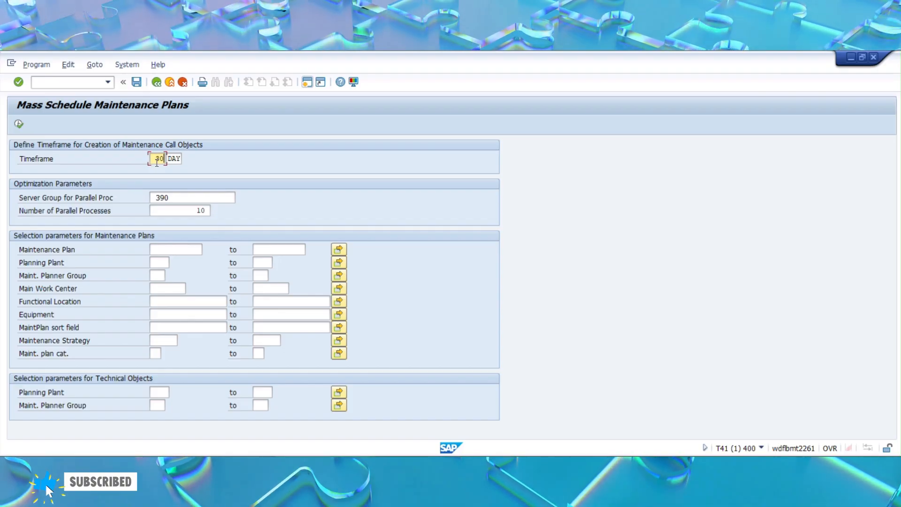
Examine the selectable values of the maintenance plan sort field, and close the list without choosing one.
{"action": "left_click", "coordinate": [98, 266]}
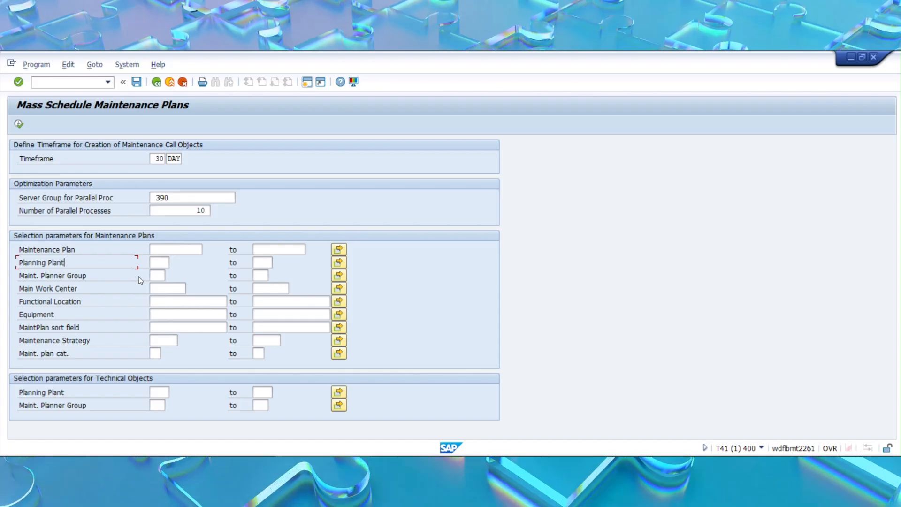
{"action": "left_click", "coordinate": [199, 328]}
{"action": "left_click", "coordinate": [231, 328]}
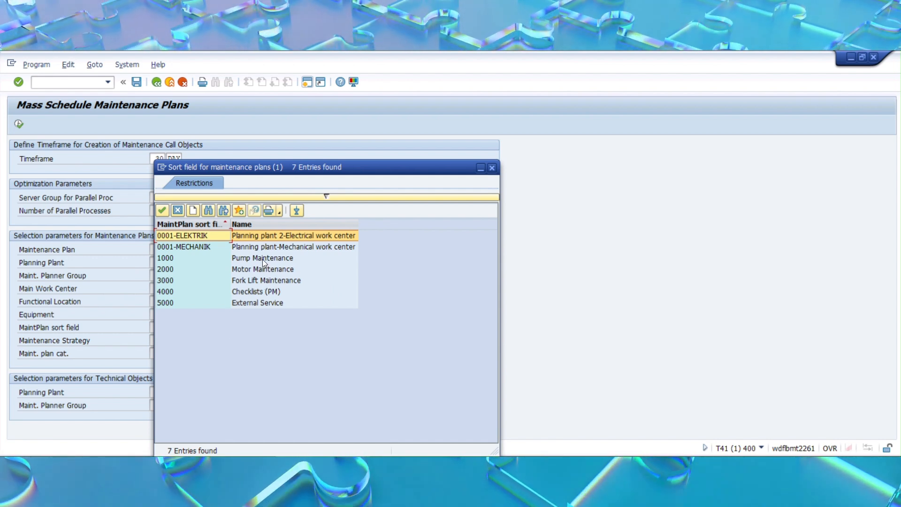
{"action": "left_click", "coordinate": [492, 168]}
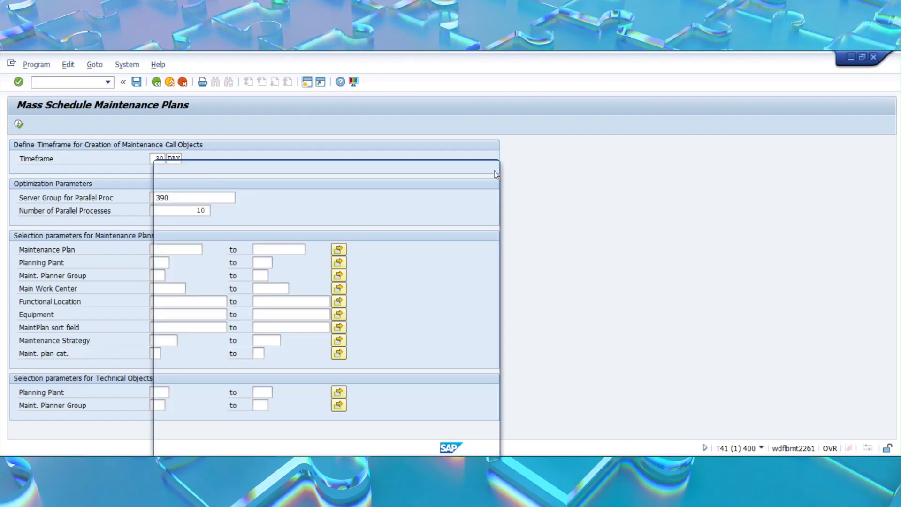
Restrict the selection to maintenance plan 121 and execute the mass scheduling.
{"action": "left_click", "coordinate": [165, 251]}
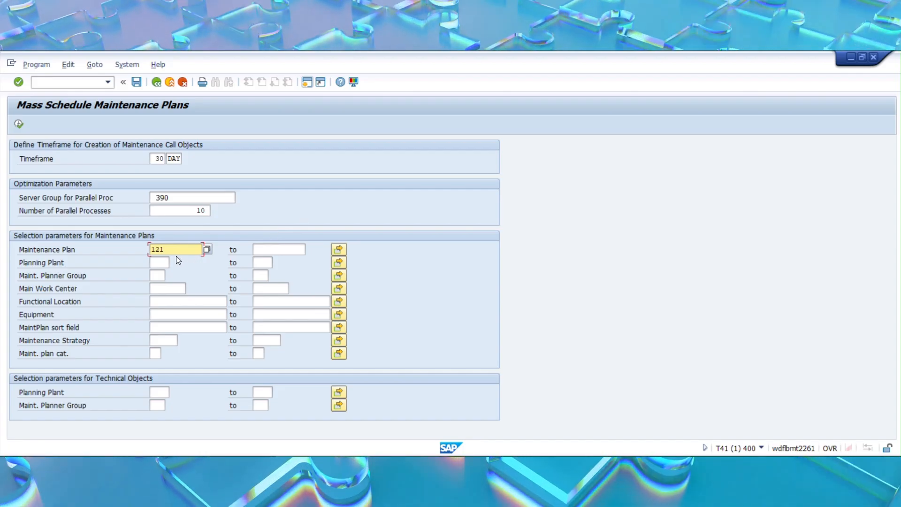
{"action": "left_click", "coordinate": [20, 124]}
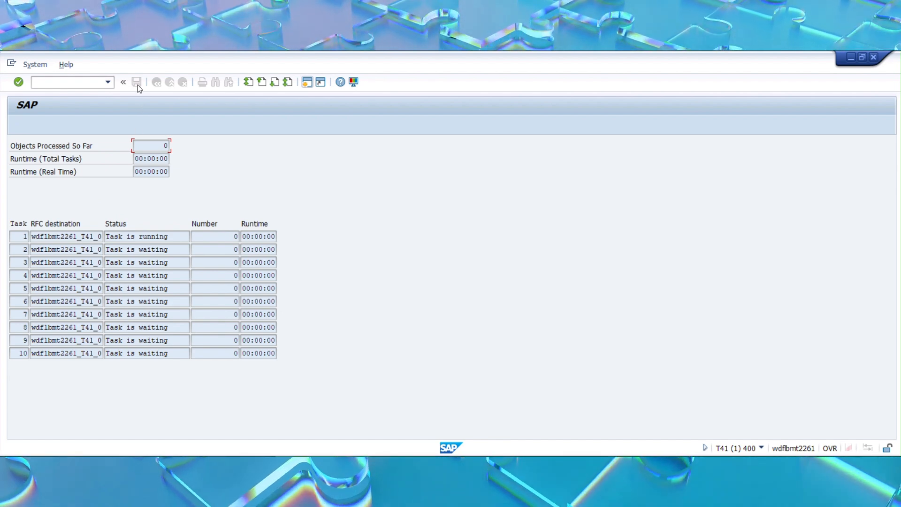
{"action": "left_click", "coordinate": [153, 161]}
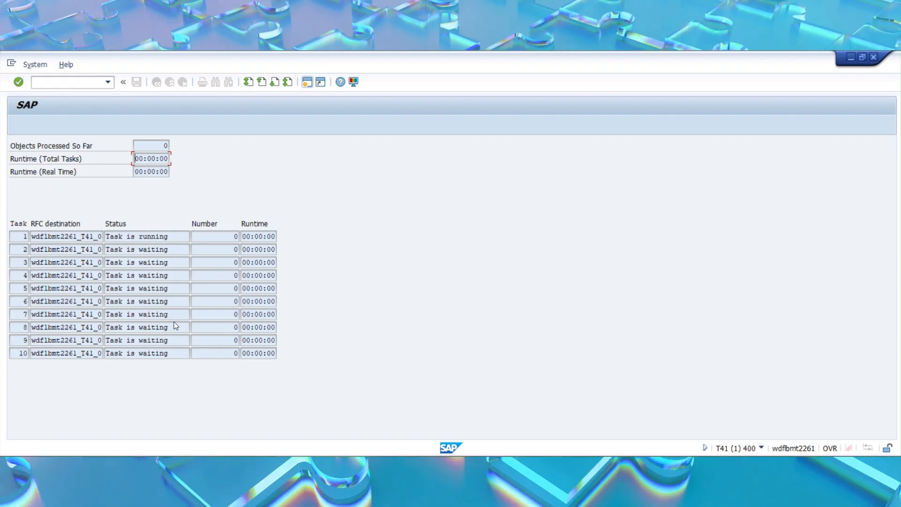
{"action": "left_click", "coordinate": [49, 83]}
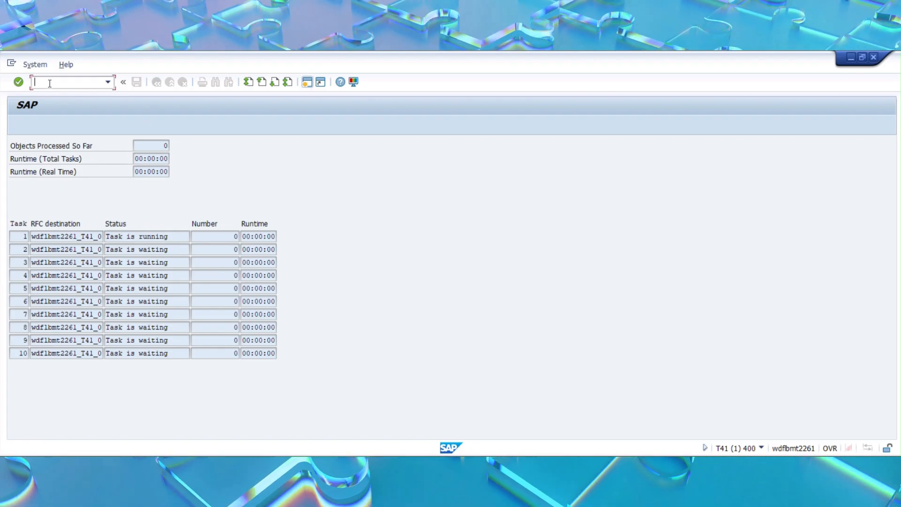
{"action": "type", "text": "/n"}
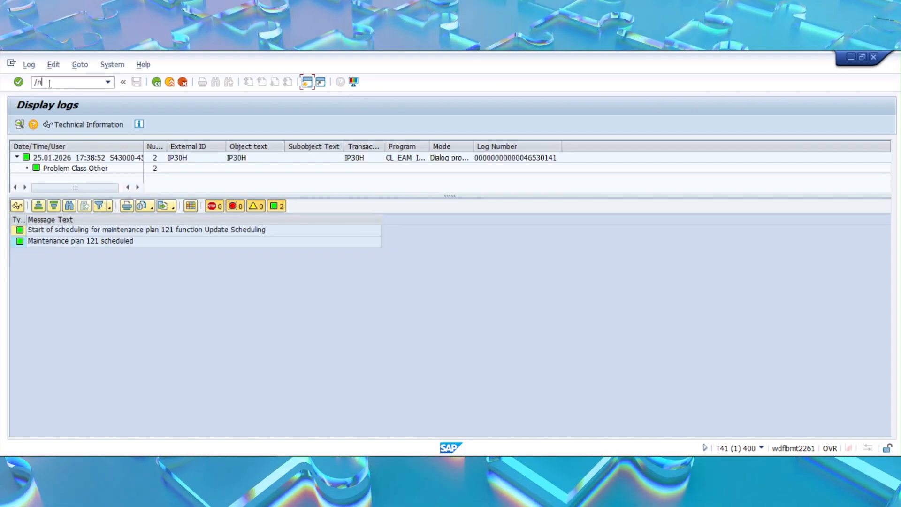
{"action": "key", "text": "BackSpace"}
{"action": "key", "text": "BackSpace"}
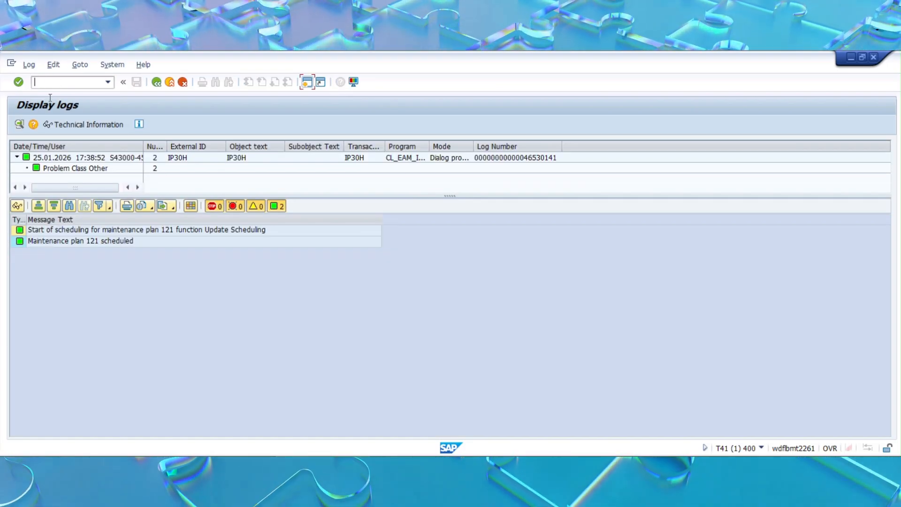
Check the scheduling log message for maintenance plan 121, and open the plan for scheduling with transaction IP10.
{"action": "left_click", "coordinate": [125, 241]}
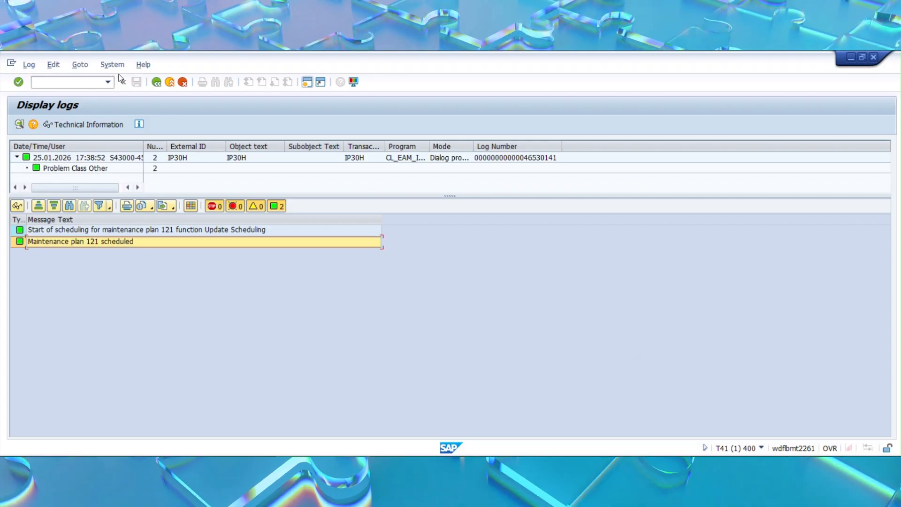
{"action": "left_click", "coordinate": [78, 82]}
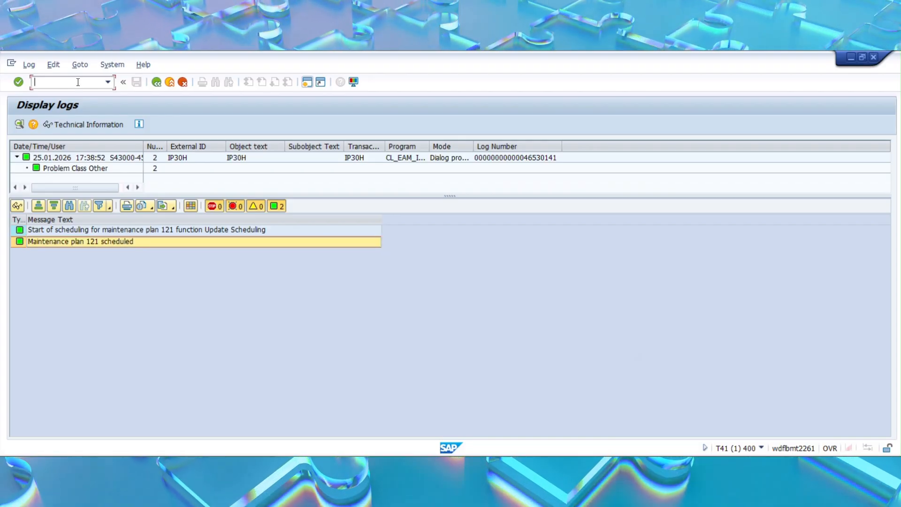
{"action": "type", "text": "/nip"}
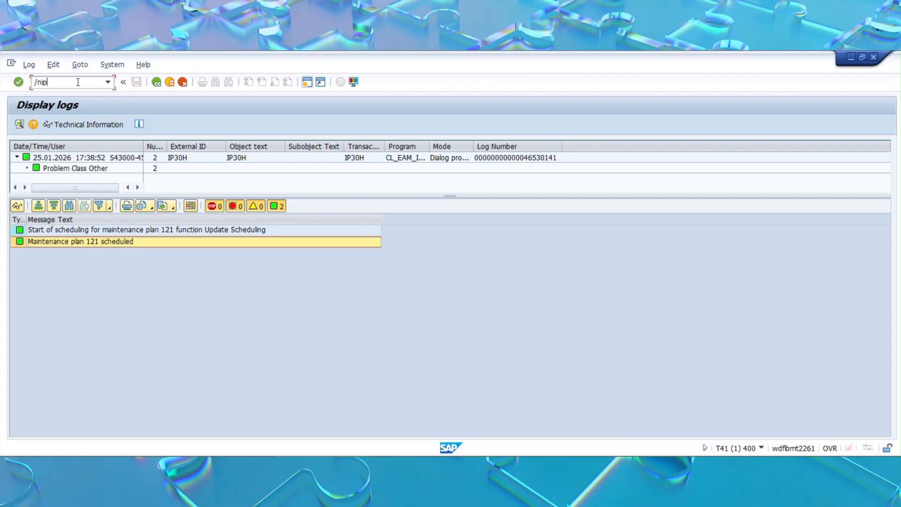
{"action": "type", "text": "10"}
{"action": "key", "text": "Return"}
{"action": "key", "text": "Return"}
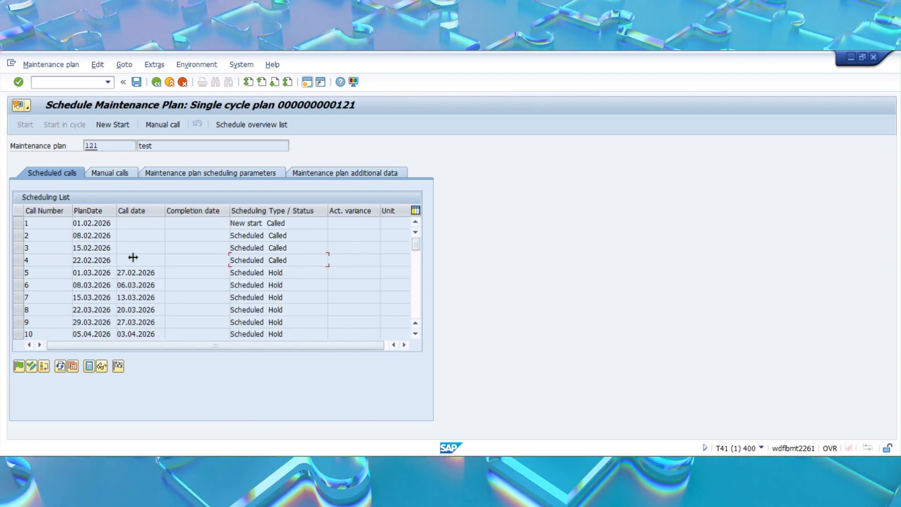
Display the maintenance order of call number 1 and examine its operations, components, costs, partners and administrative data.
{"action": "left_click", "coordinate": [20, 225]}
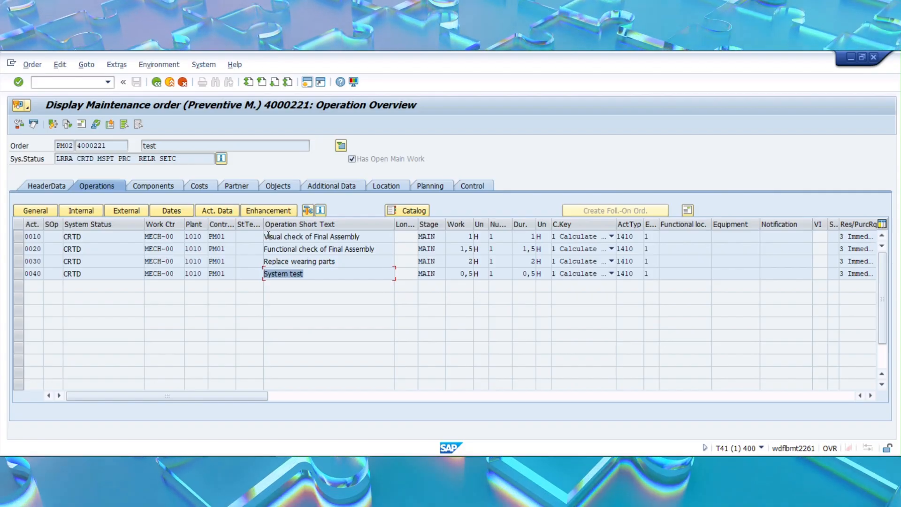
{"action": "left_click", "coordinate": [148, 186]}
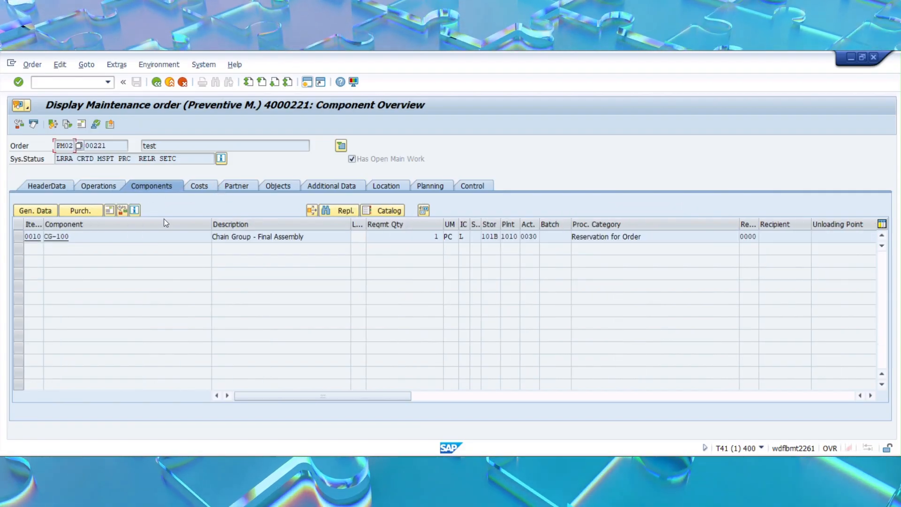
{"action": "left_click", "coordinate": [195, 185]}
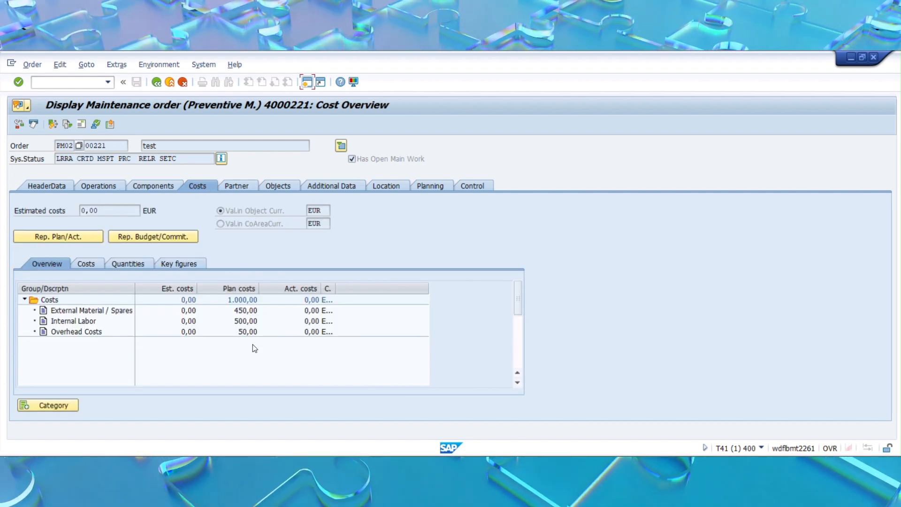
{"action": "left_click", "coordinate": [237, 187]}
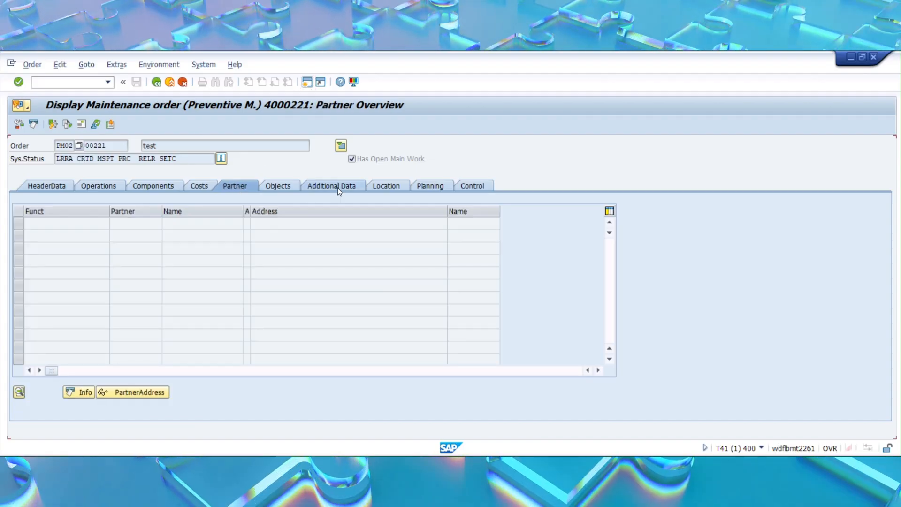
{"action": "left_click", "coordinate": [473, 187]}
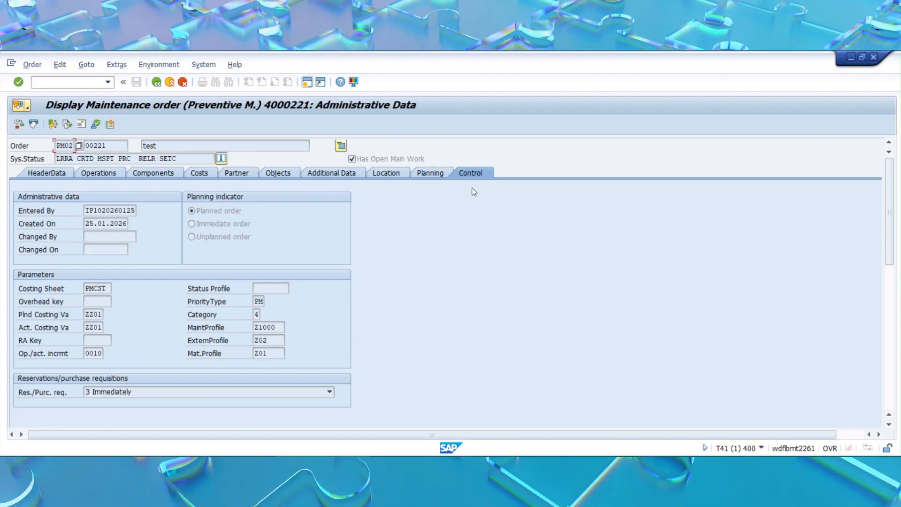
Examine the order's generating maintenance plan, call number and task list group, and leave the plan's scheduling without saving.
{"action": "left_click", "coordinate": [429, 174]}
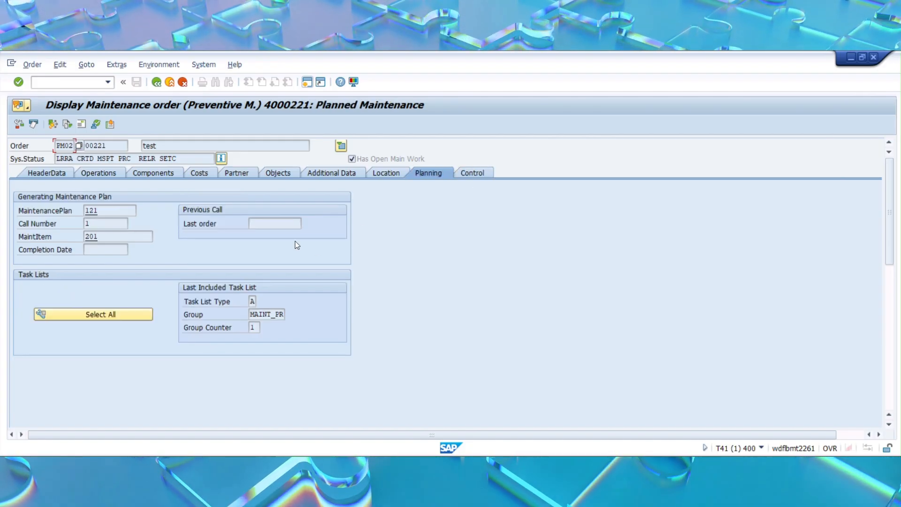
{"action": "left_click", "coordinate": [107, 212]}
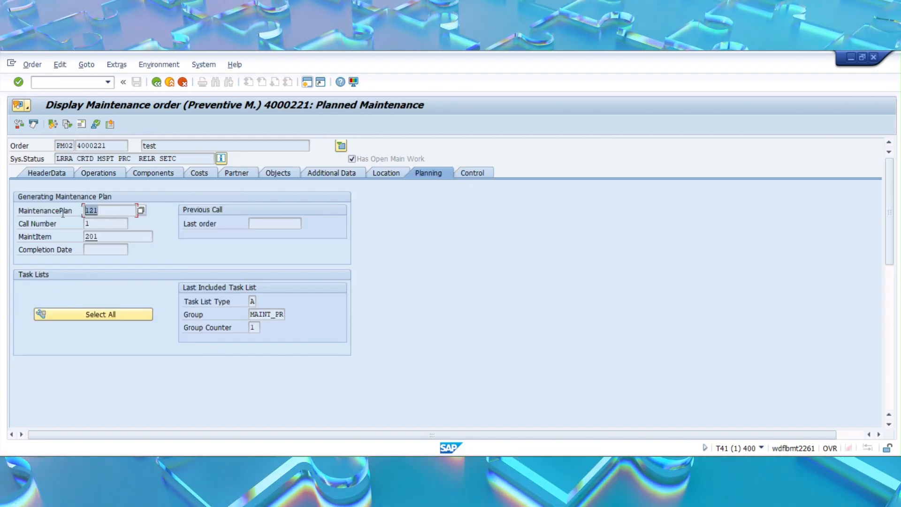
{"action": "double_click", "coordinate": [83, 235]}
{"action": "left_click", "coordinate": [89, 224]}
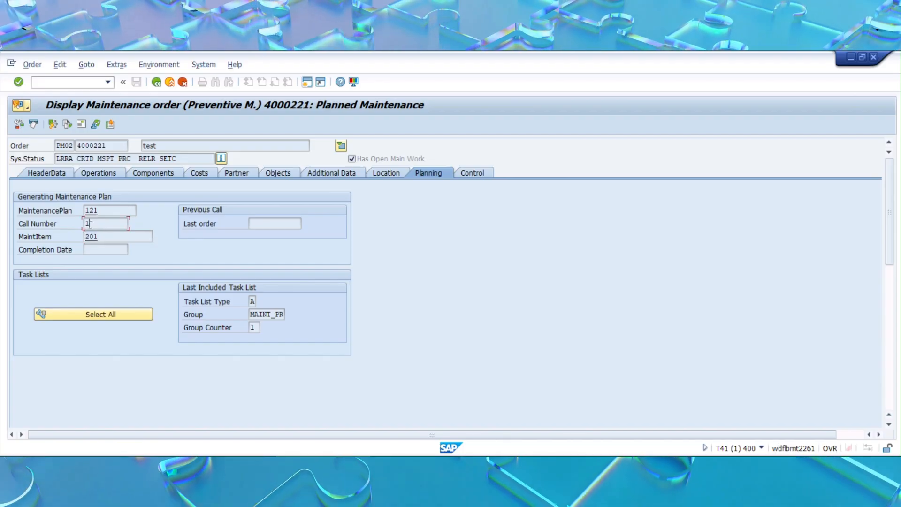
{"action": "left_click", "coordinate": [271, 314]}
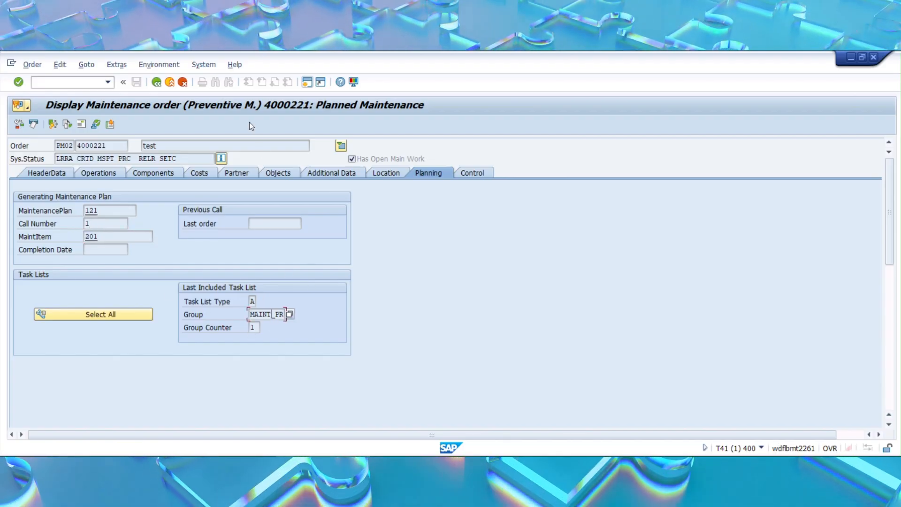
{"action": "left_click", "coordinate": [152, 84]}
{"action": "left_click", "coordinate": [152, 85]}
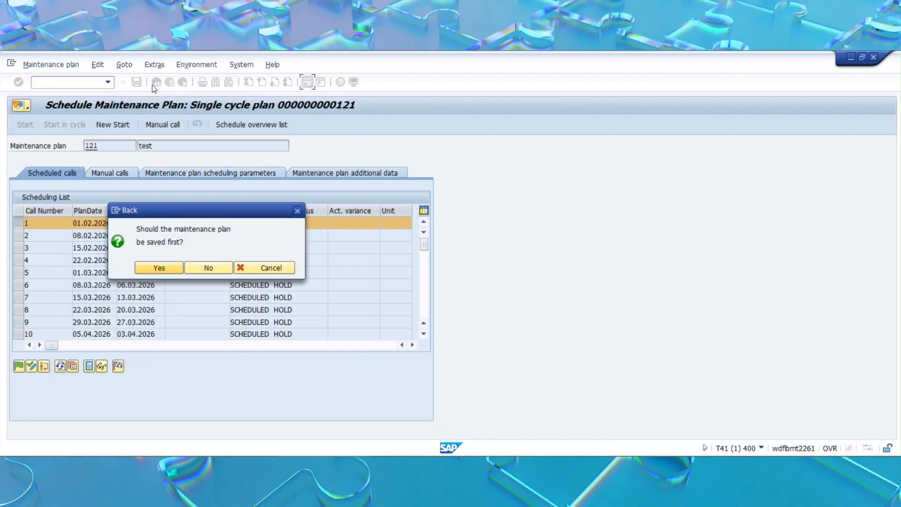
{"action": "left_click", "coordinate": [218, 270]}
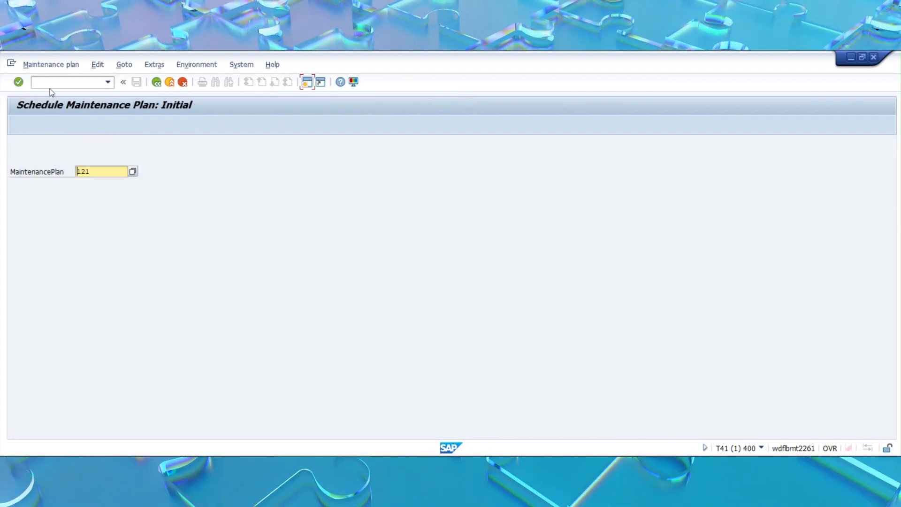
Run the scheduling overview list, transaction IP24, for maintenance plan 121.
{"action": "left_click", "coordinate": [51, 84]}
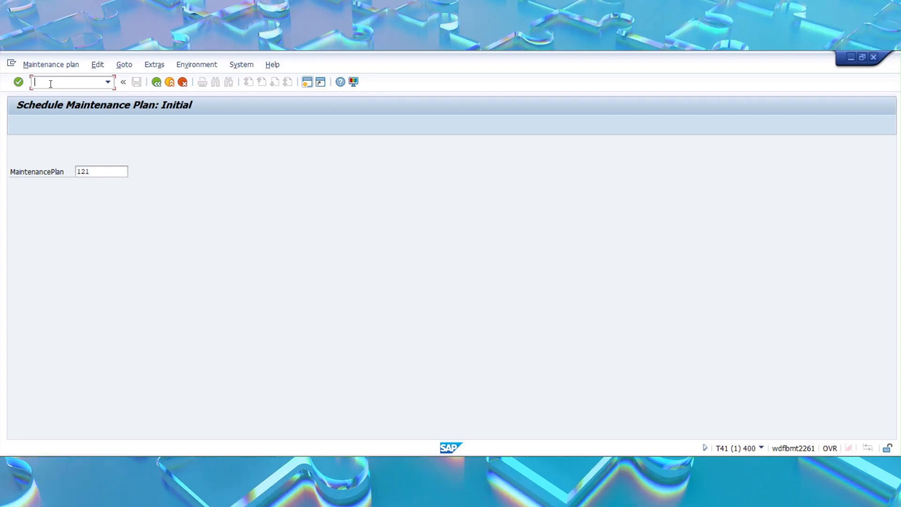
{"action": "type", "text": "/nip30"}
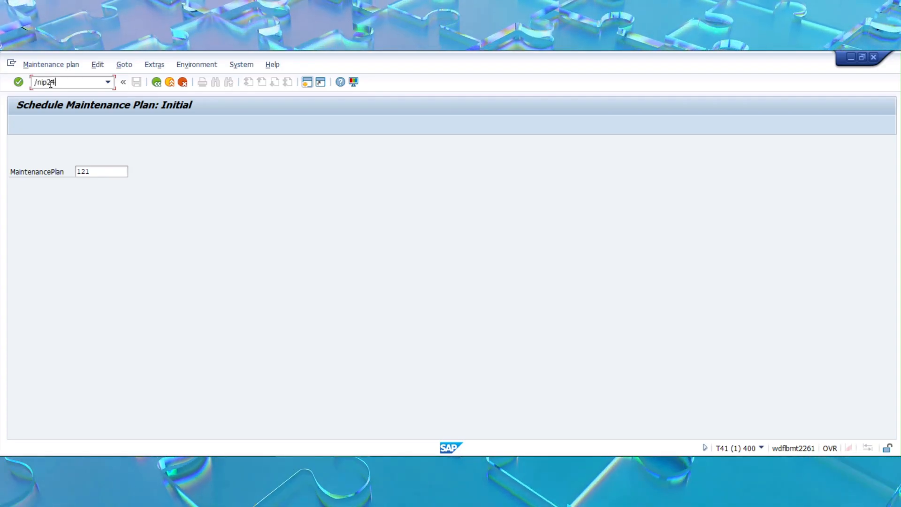
{"action": "key", "text": "Return"}
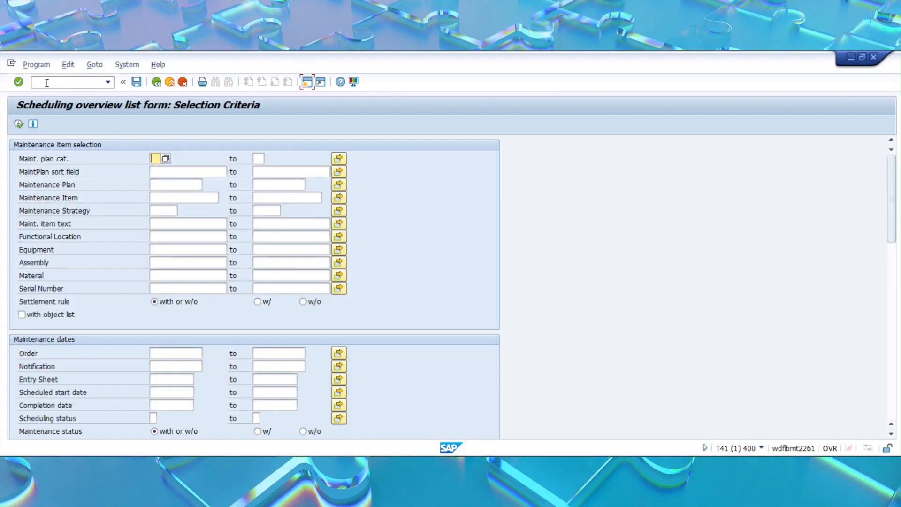
{"action": "left_click", "coordinate": [162, 181]}
{"action": "type", "text": "121"}
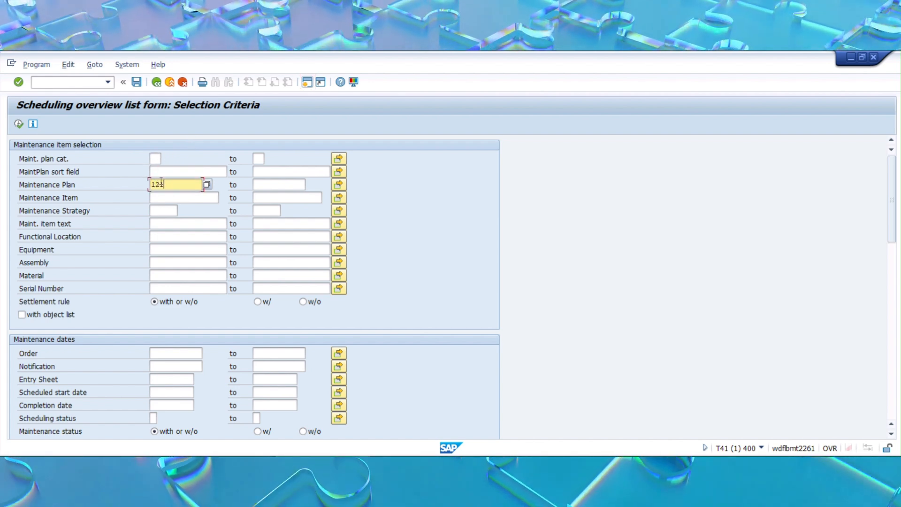
{"action": "key", "text": "F8"}
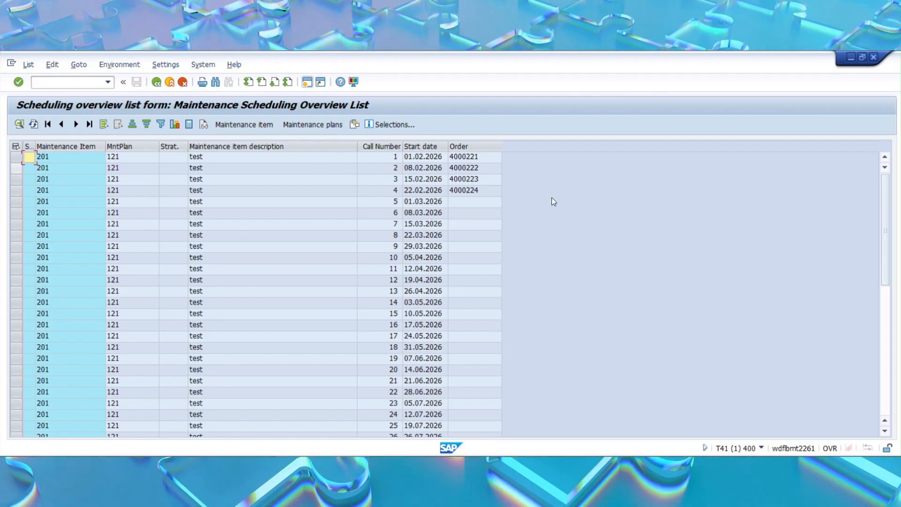
Open the order of call number 1 from the overview list and check its basic start and finish dates.
{"action": "left_click", "coordinate": [474, 188]}
{"action": "left_click", "coordinate": [469, 159]}
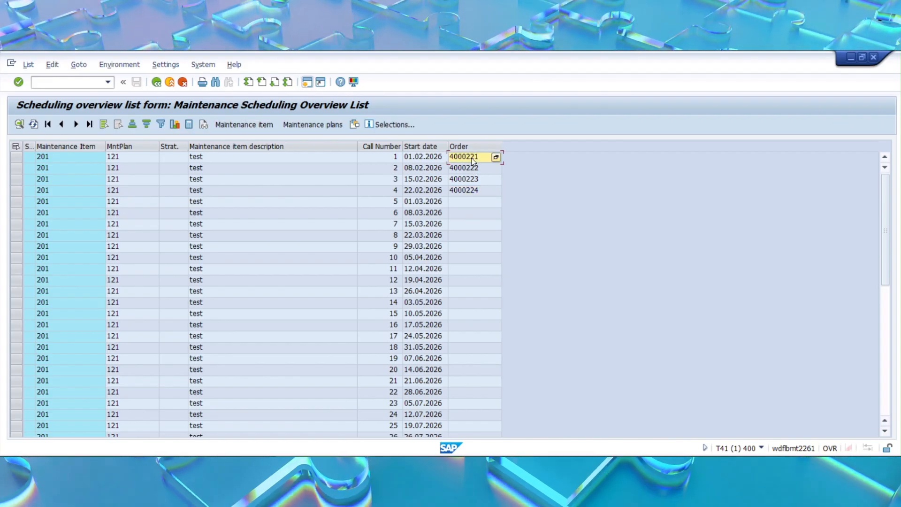
{"action": "double_click", "coordinate": [468, 157]}
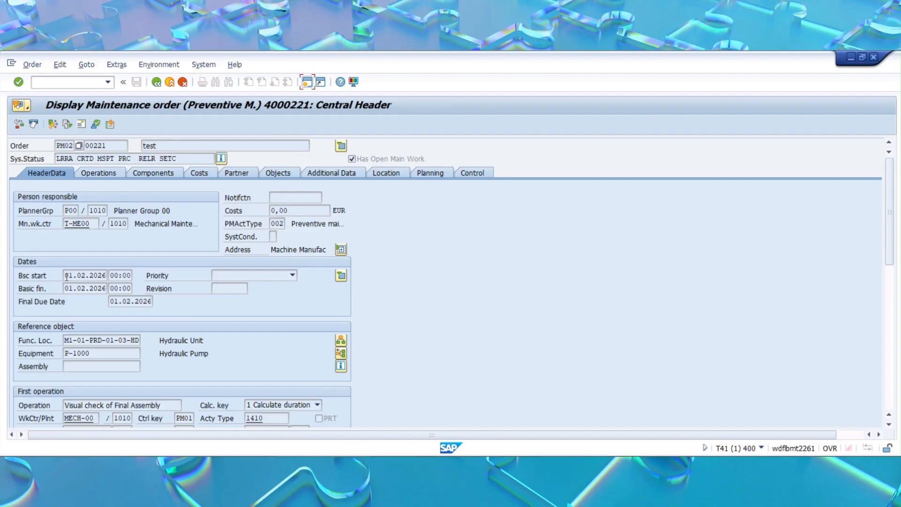
{"action": "left_click_drag", "start_coordinate": [66, 276], "coordinate": [110, 275]}
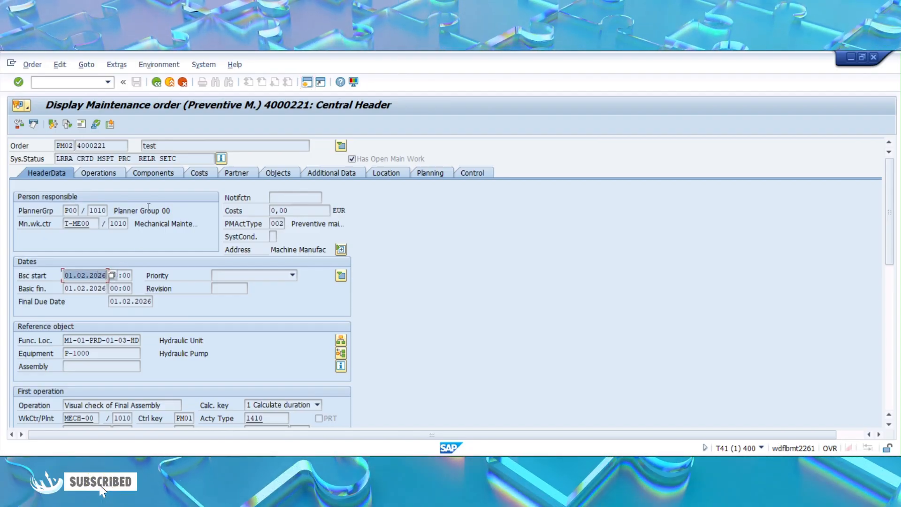
{"action": "left_click", "coordinate": [81, 288]}
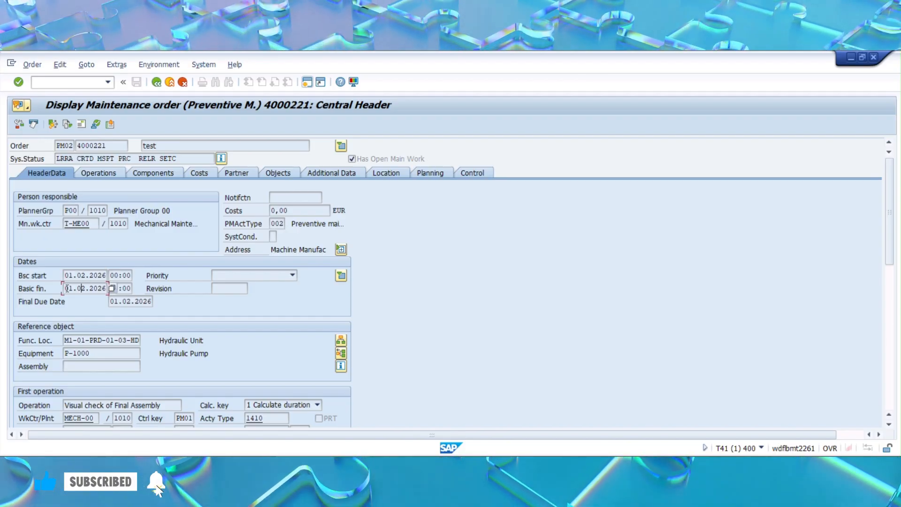
Check the creation date in the maintenance order's administrative data.
{"action": "left_click", "coordinate": [472, 172]}
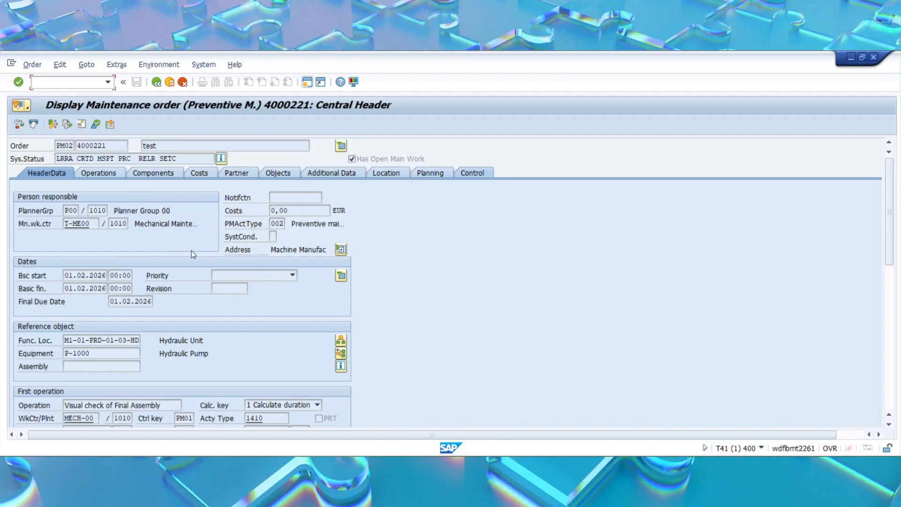
{"action": "left_click", "coordinate": [109, 224]}
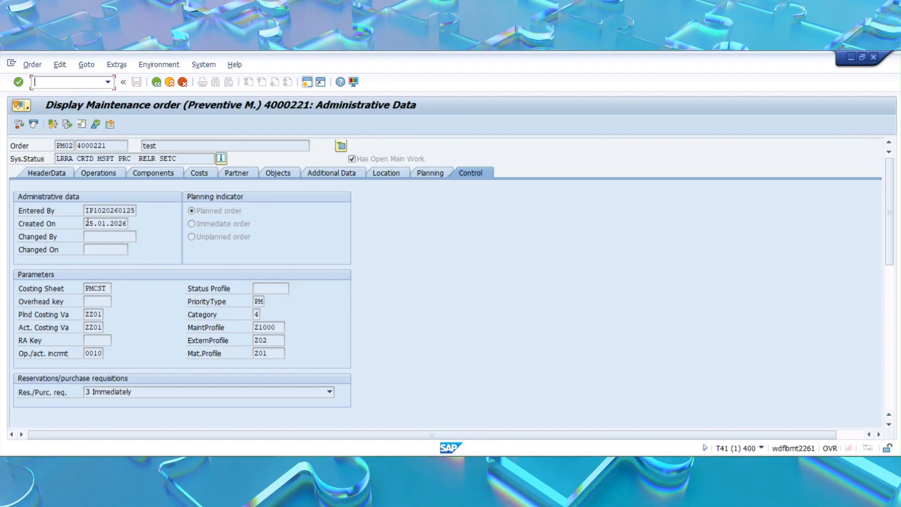
{"action": "double_click", "coordinate": [109, 224]}
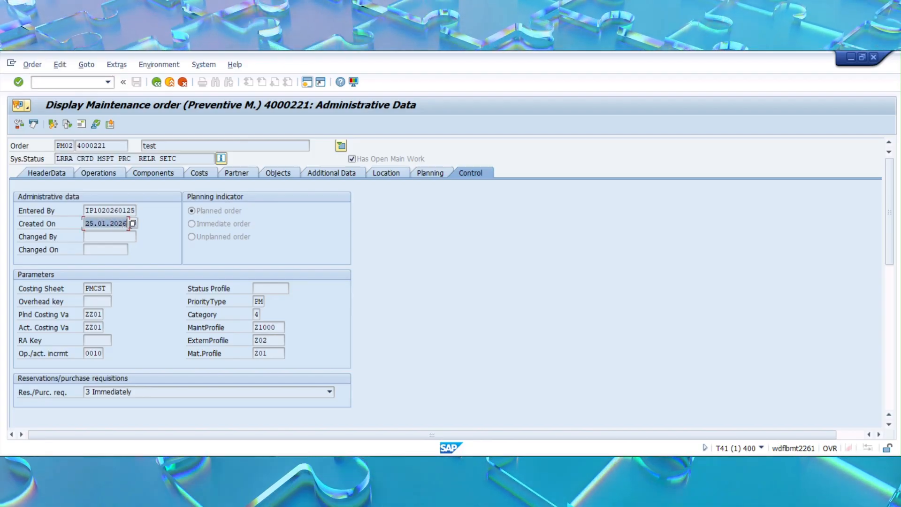
{"action": "left_click", "coordinate": [111, 225]}
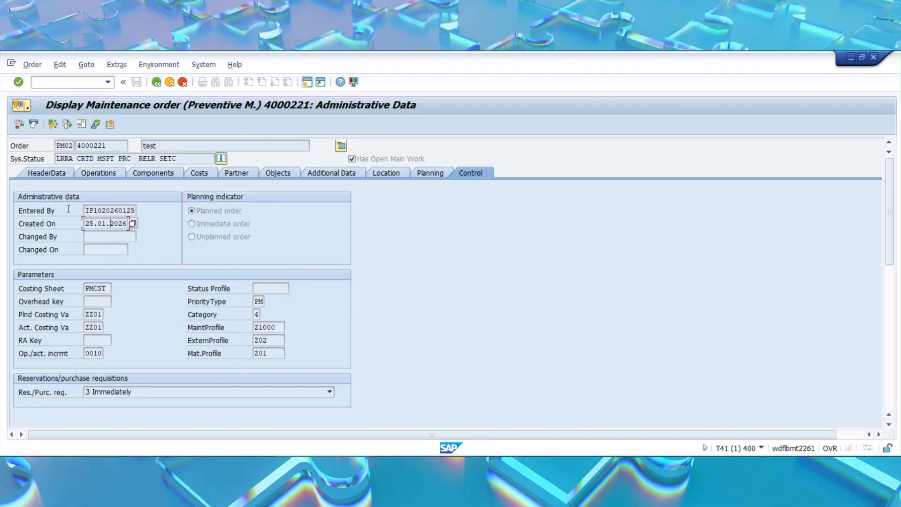
Compare the order's basic start date in the header data with its creation date in the administrative data.
{"action": "left_click", "coordinate": [48, 172]}
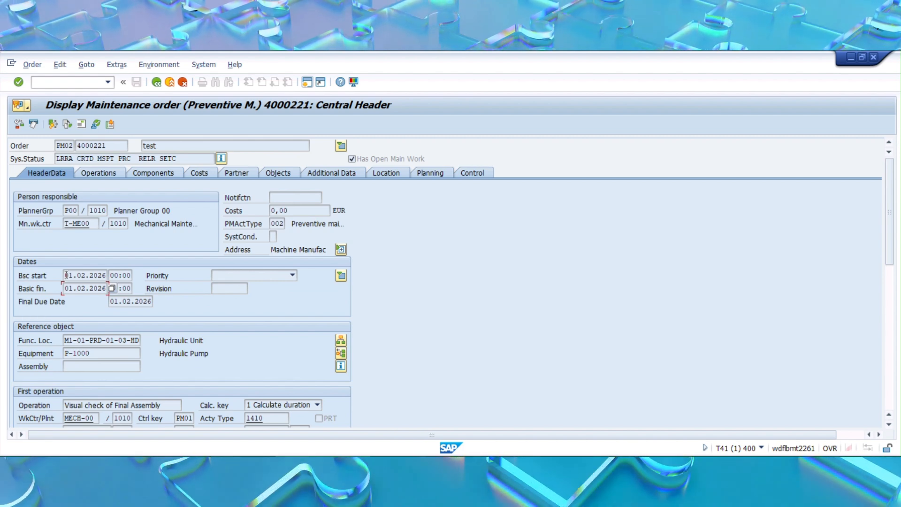
{"action": "left_click_drag", "start_coordinate": [65, 276], "coordinate": [118, 277]}
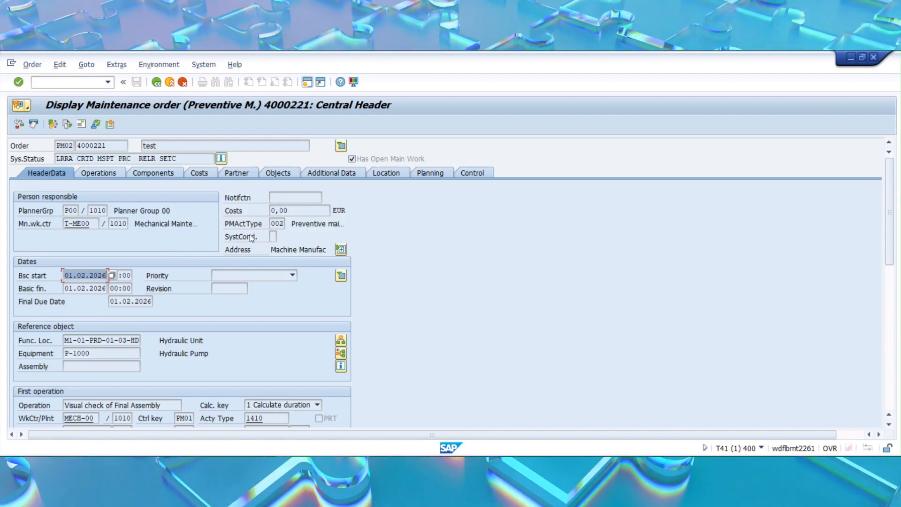
{"action": "left_click", "coordinate": [75, 275]}
{"action": "double_click", "coordinate": [65, 275]}
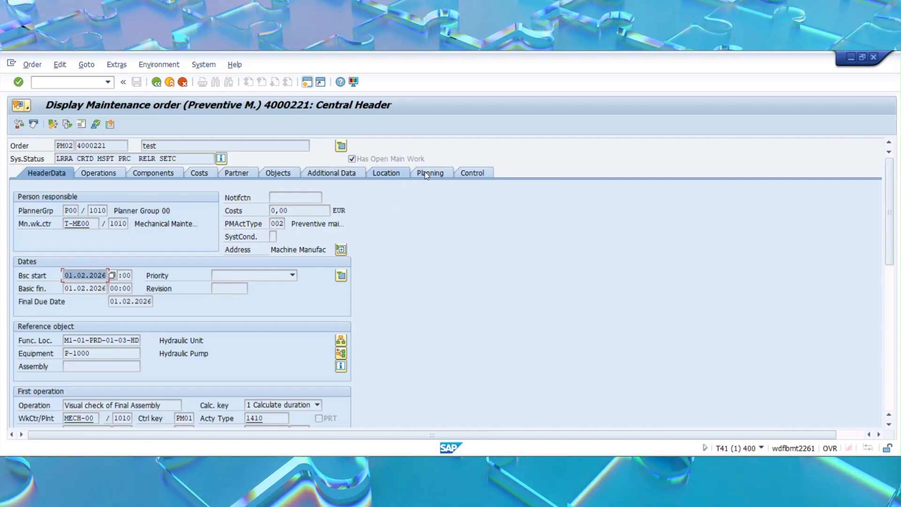
{"action": "left_click", "coordinate": [471, 173]}
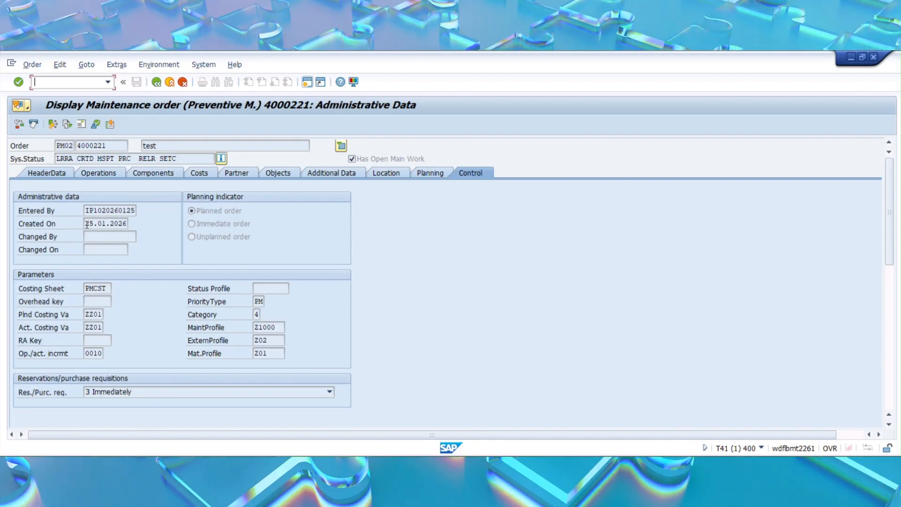
Recheck the order's Created On date in the control data against the basic start date in its header data.
{"action": "double_click", "coordinate": [123, 224]}
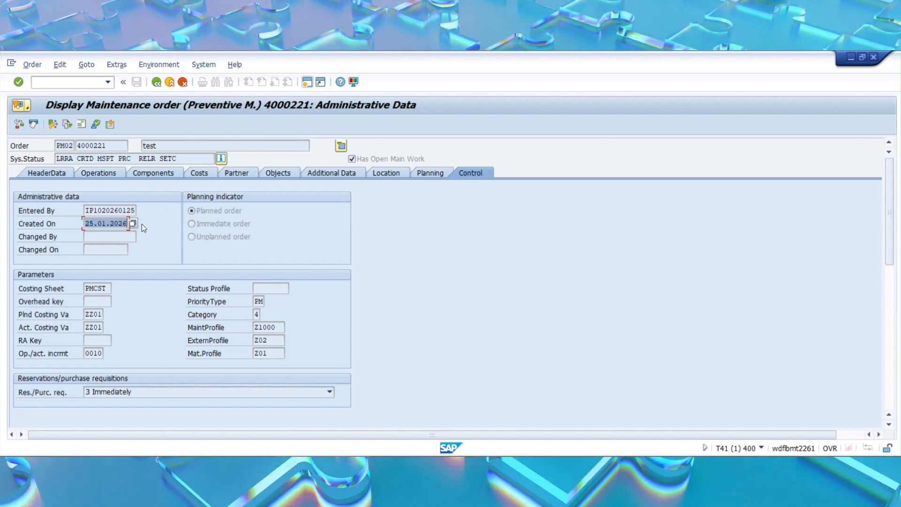
{"action": "left_click", "coordinate": [99, 224]}
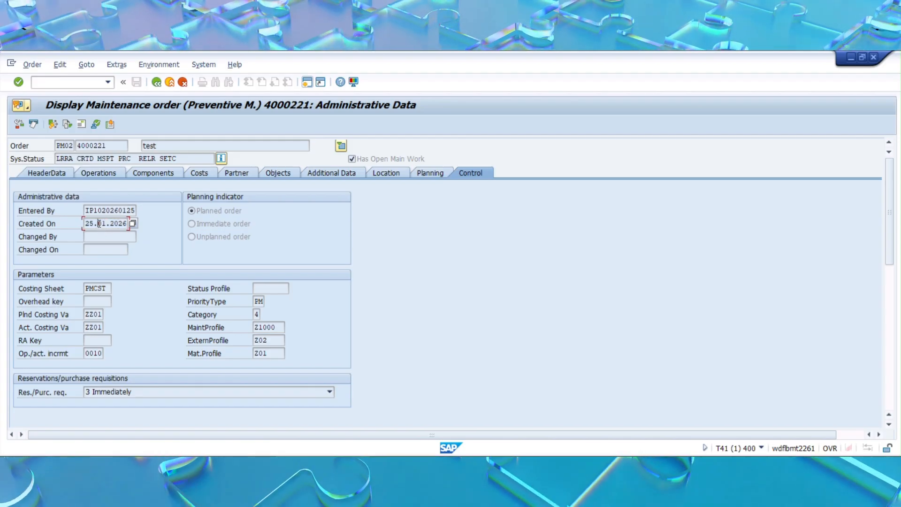
{"action": "left_click", "coordinate": [57, 174]}
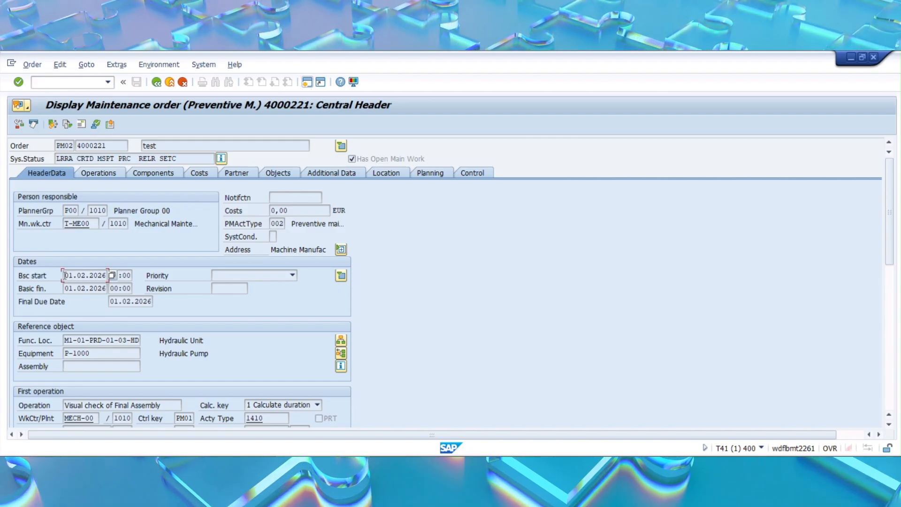
{"action": "double_click", "coordinate": [102, 276]}
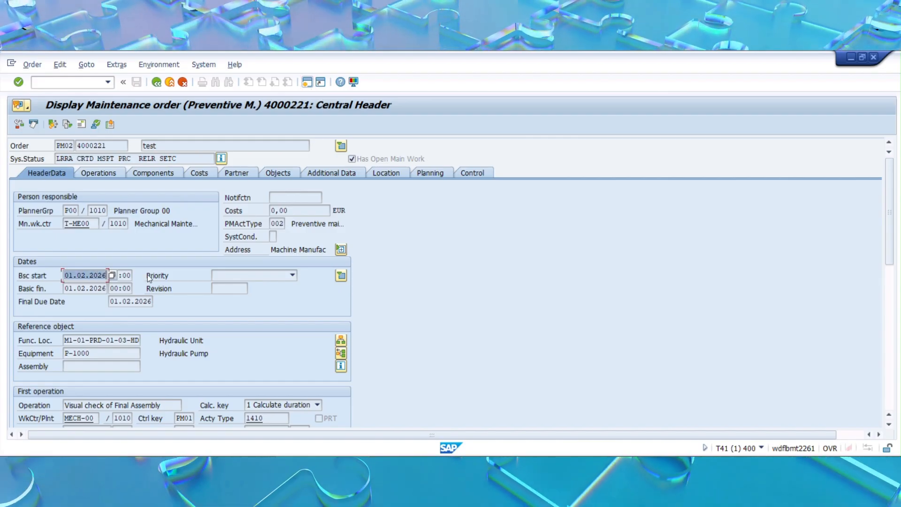
Leave the maintenance order and the scheduling overview list, returning to the SAP Easy Access screen.
{"action": "left_click", "coordinate": [159, 83]}
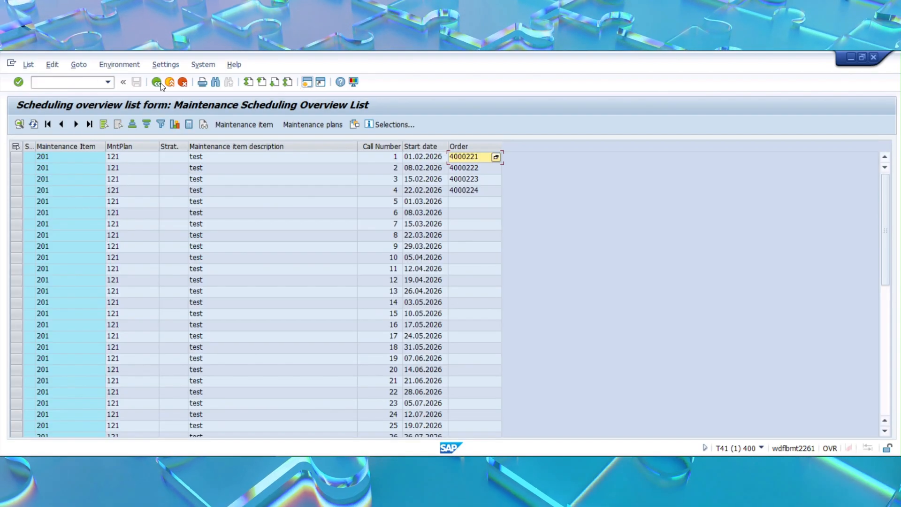
{"action": "left_click", "coordinate": [157, 83]}
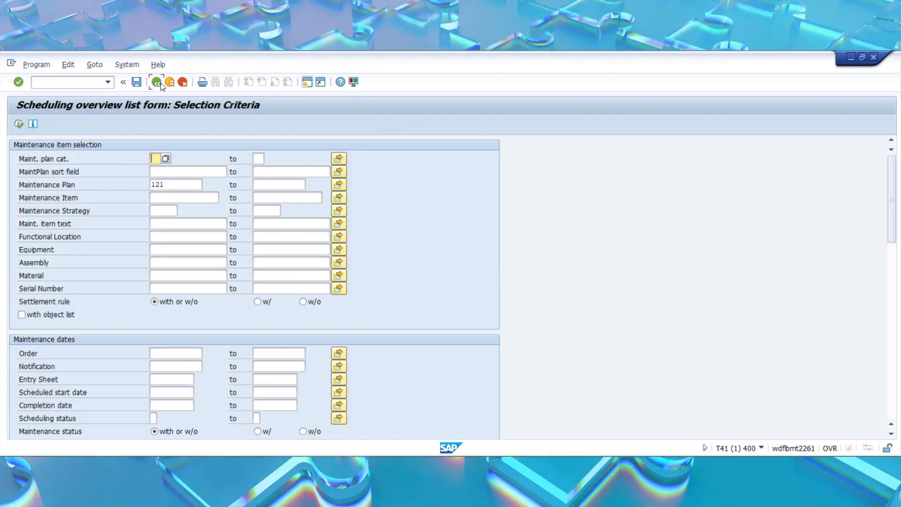
{"action": "left_click", "coordinate": [157, 83]}
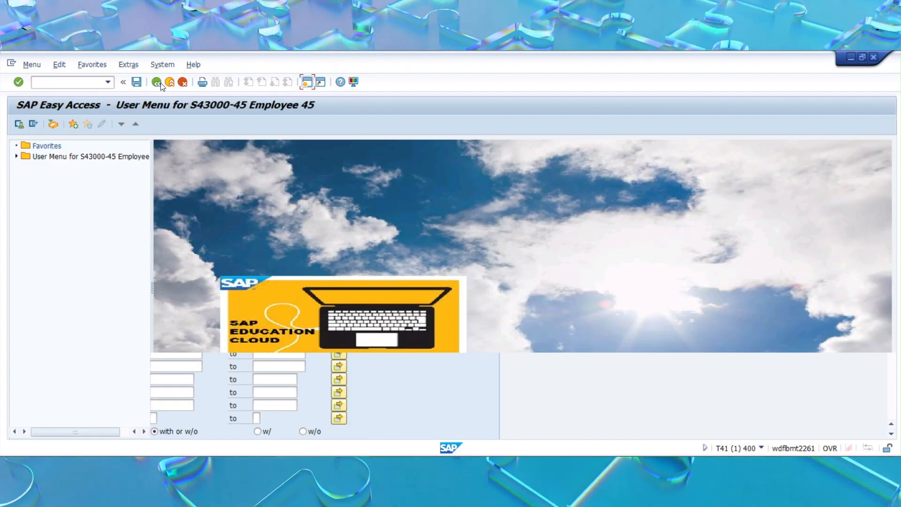